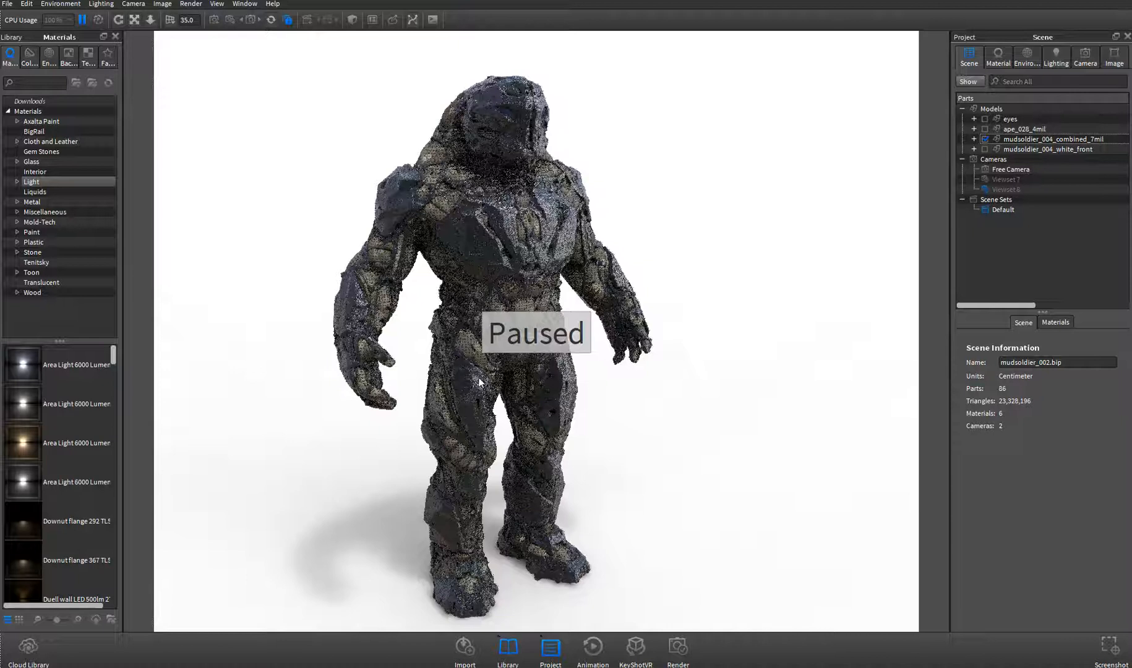
# Resume the real-time render and open the material graph of the Soldier_Camo_Tenitsky material.
pyautogui.click(83, 19)
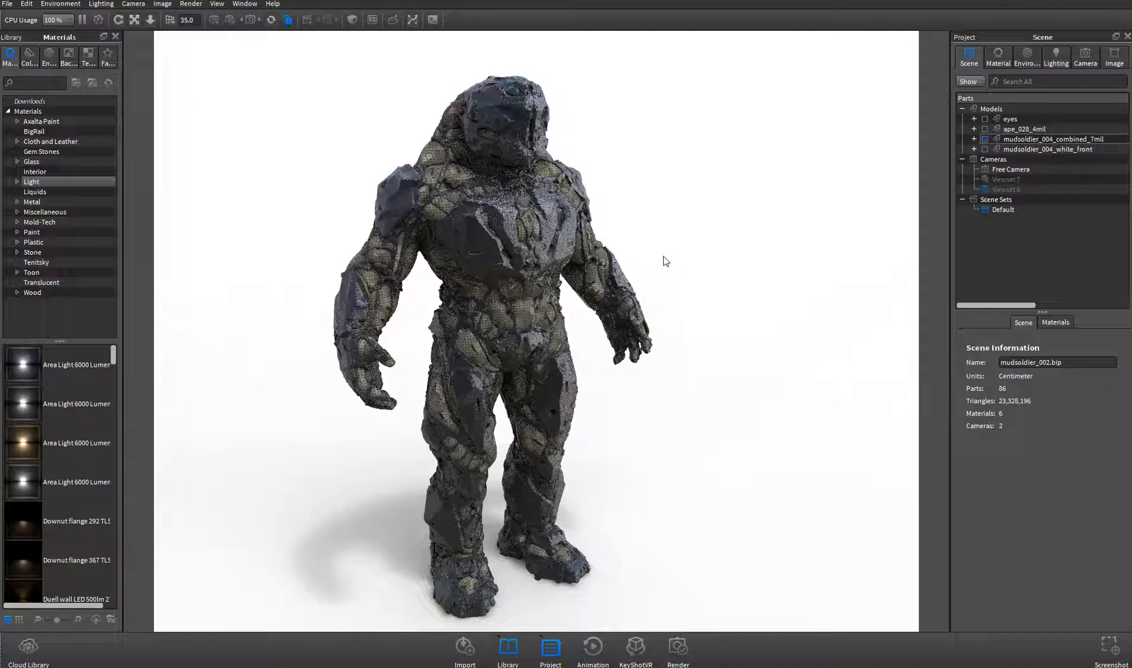
pyautogui.click(1054, 328)
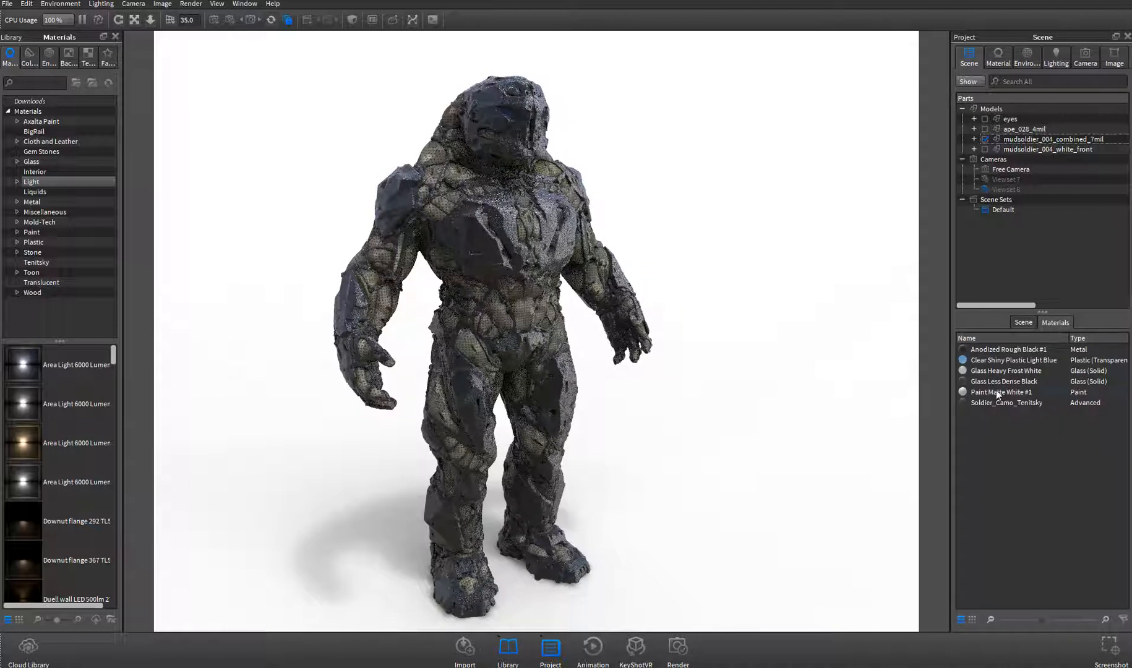
pyautogui.doubleClick(1012, 402)
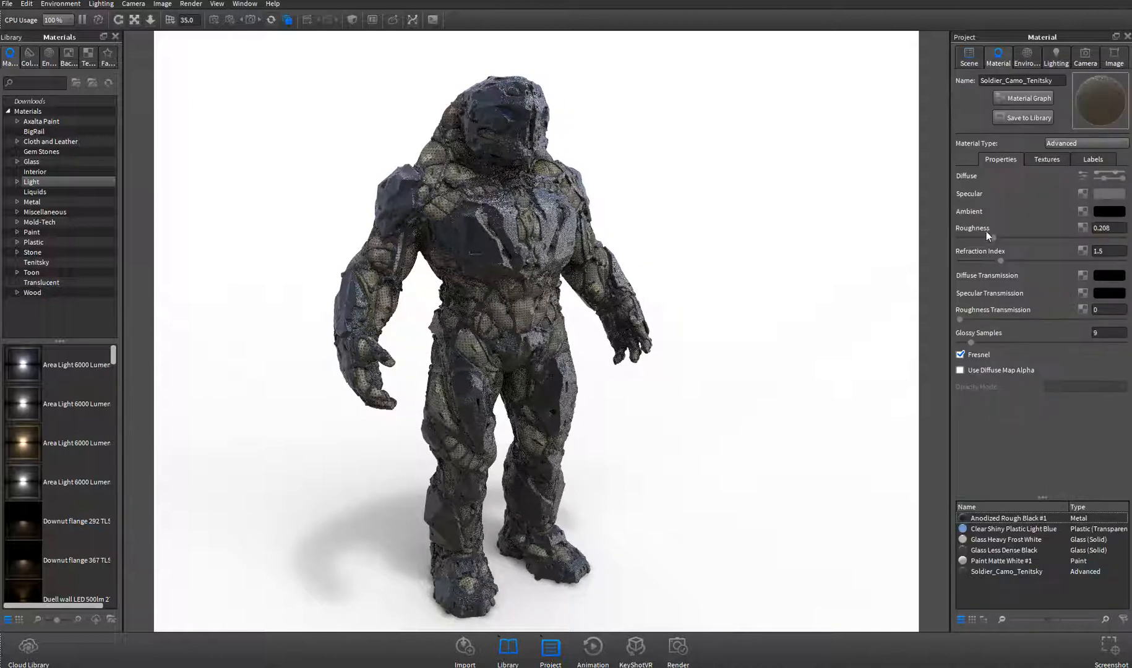
pyautogui.click(1032, 99)
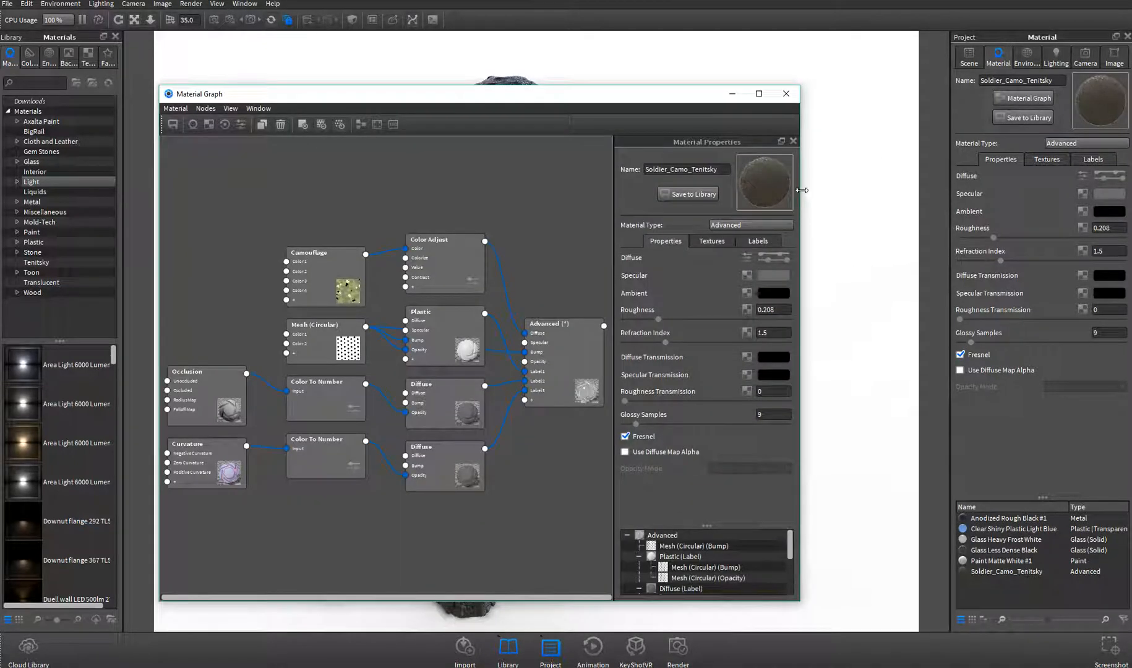
# Widen the Material Graph window and spread out the Camouflage, Color To Number and Advanced nodes.
pyautogui.moveTo(804, 191); pyautogui.dragTo(965, 191)
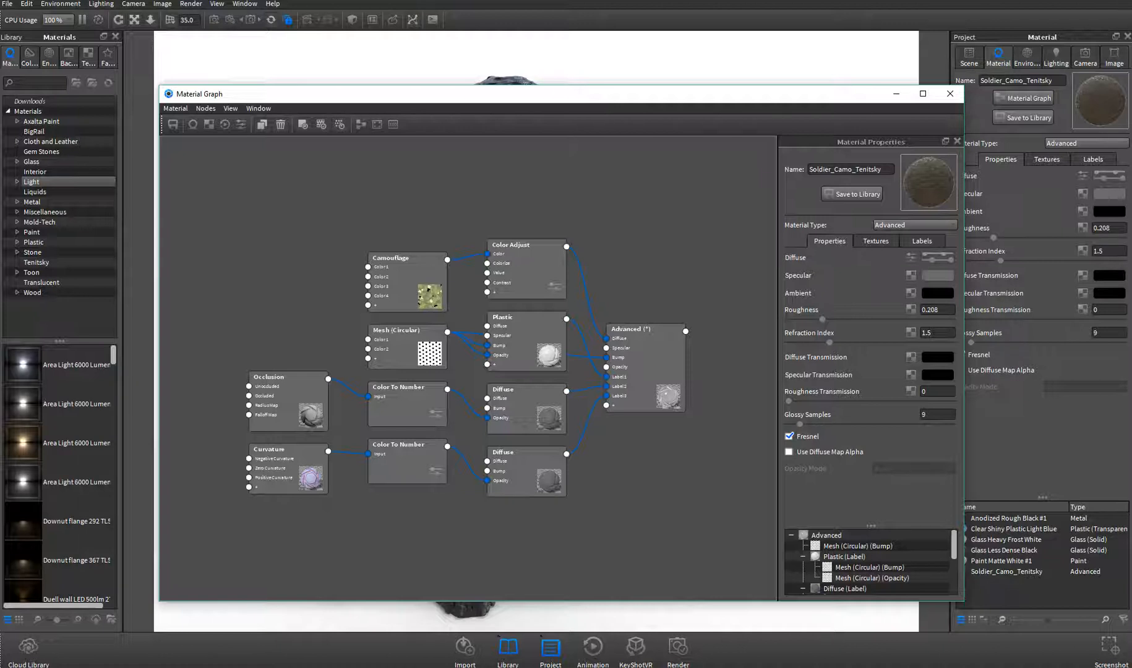
pyautogui.moveTo(415, 285); pyautogui.dragTo(394, 244)
pyautogui.moveTo(415, 390); pyautogui.dragTo(408, 389)
pyautogui.moveTo(399, 445); pyautogui.dragTo(396, 469)
pyautogui.moveTo(641, 362); pyautogui.dragTo(670, 357)
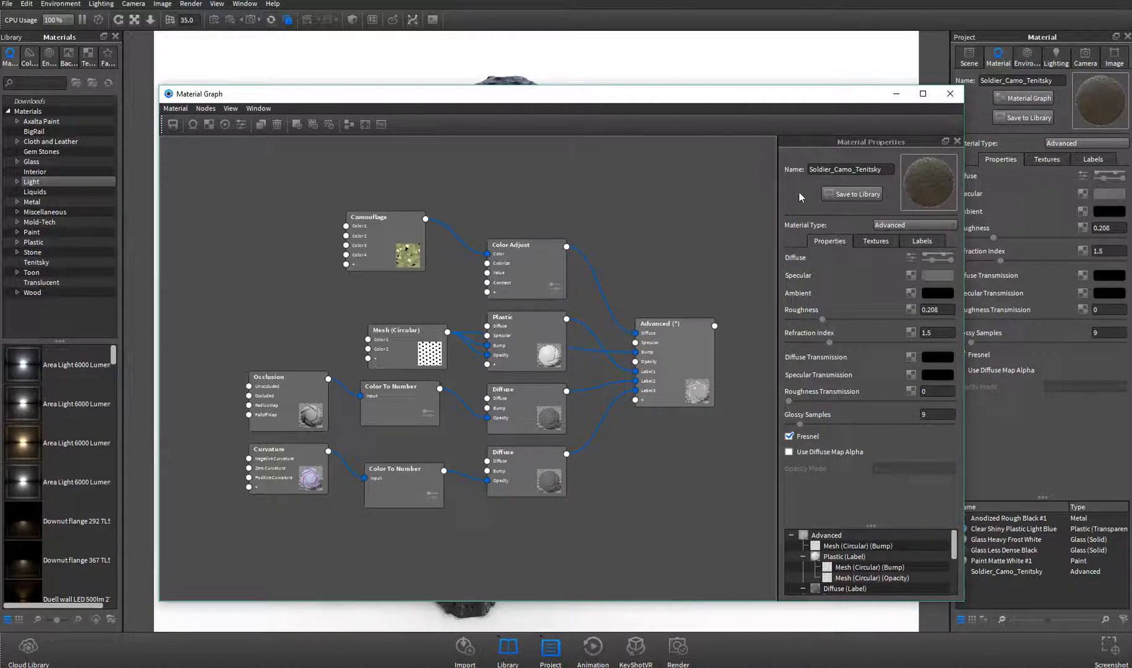
# Minimize the material graph and apply the Paint Matte White #1 material to the mudsoldier_004_combined_7mil model.
pyautogui.click(896, 94)
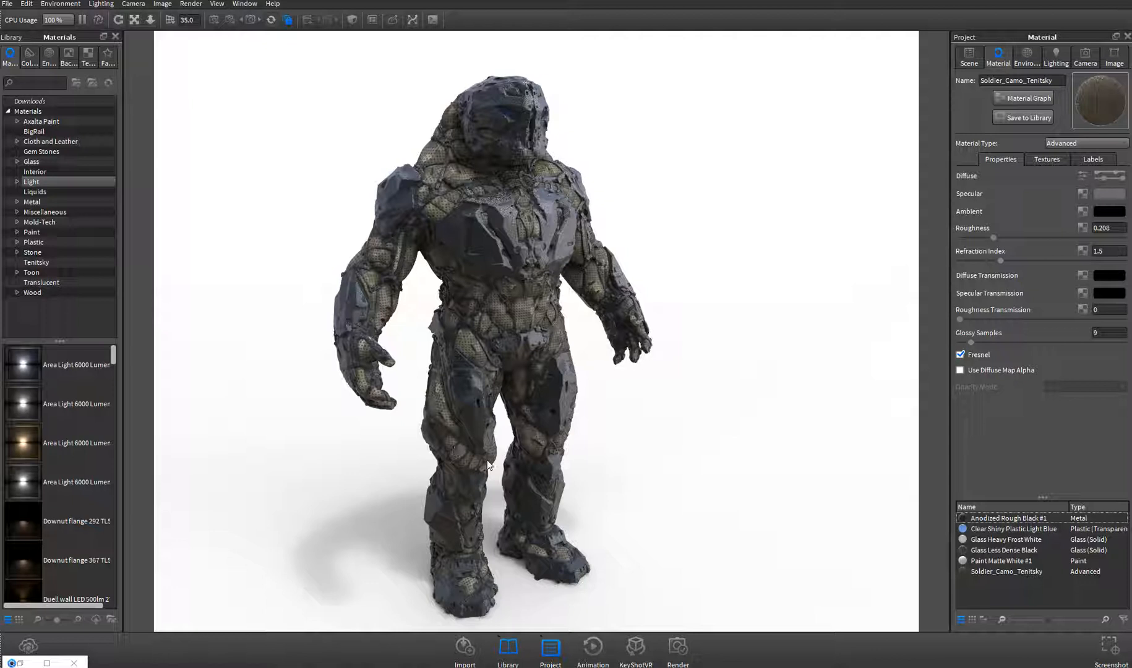
pyautogui.click(968, 56)
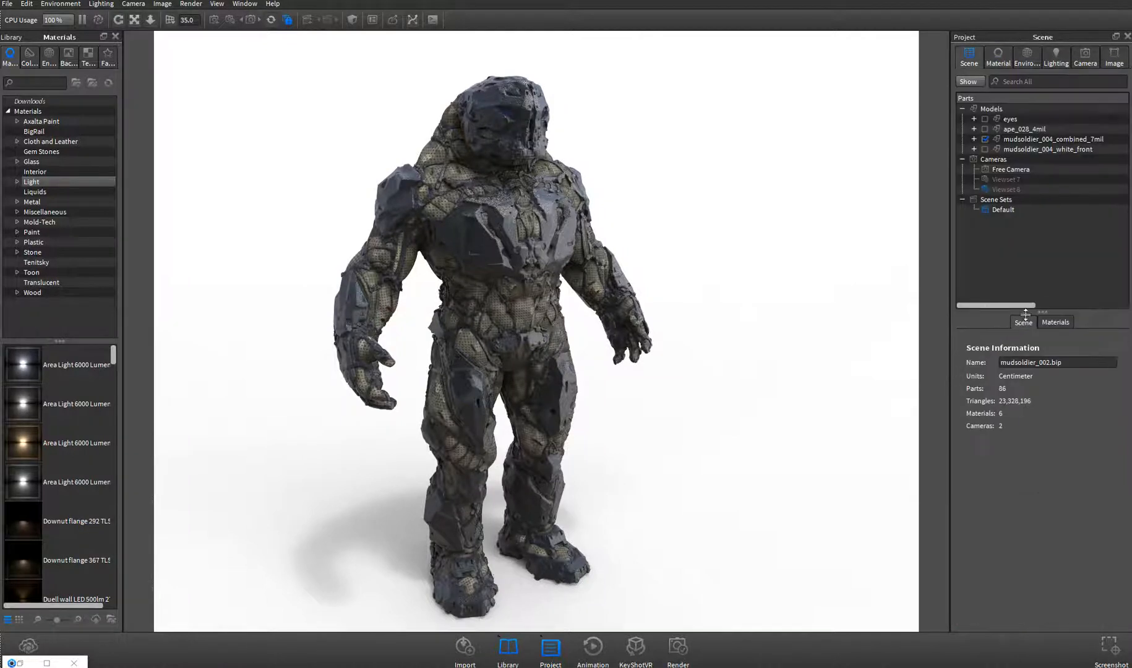
pyautogui.click(1055, 323)
pyautogui.moveTo(990, 392)
pyautogui.mouseDown()
pyautogui.moveTo(1027, 379)
pyautogui.moveTo(1039, 139)
pyautogui.mouseUp()
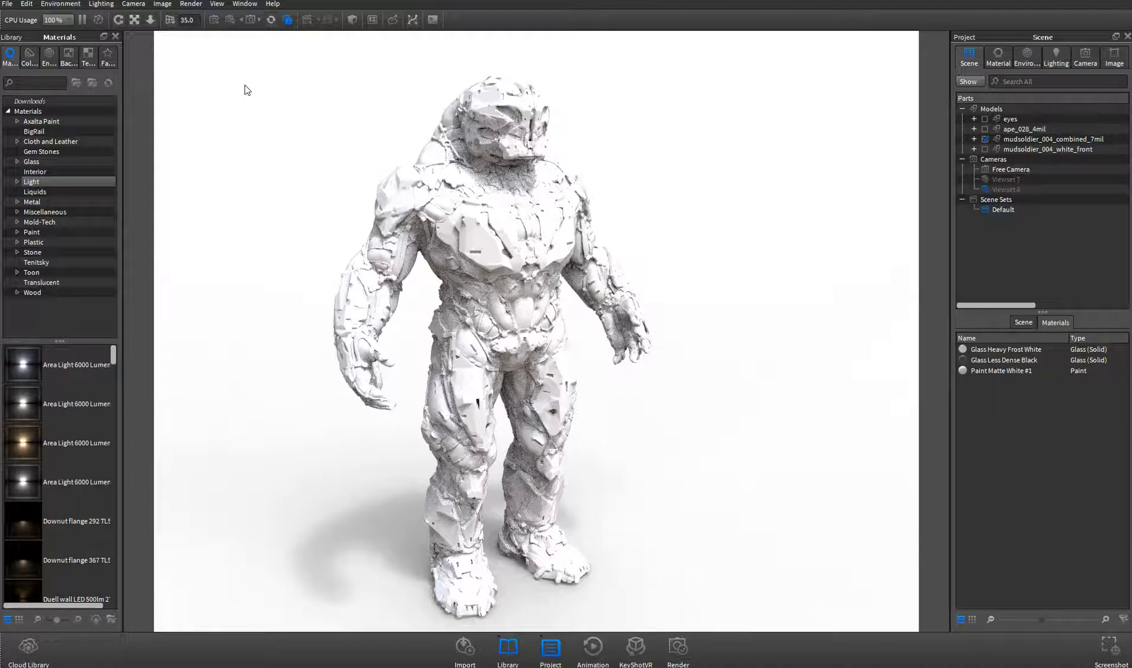
# Add the white-painted soldier view to the render queue and open the render options.
pyautogui.click(190, 4)
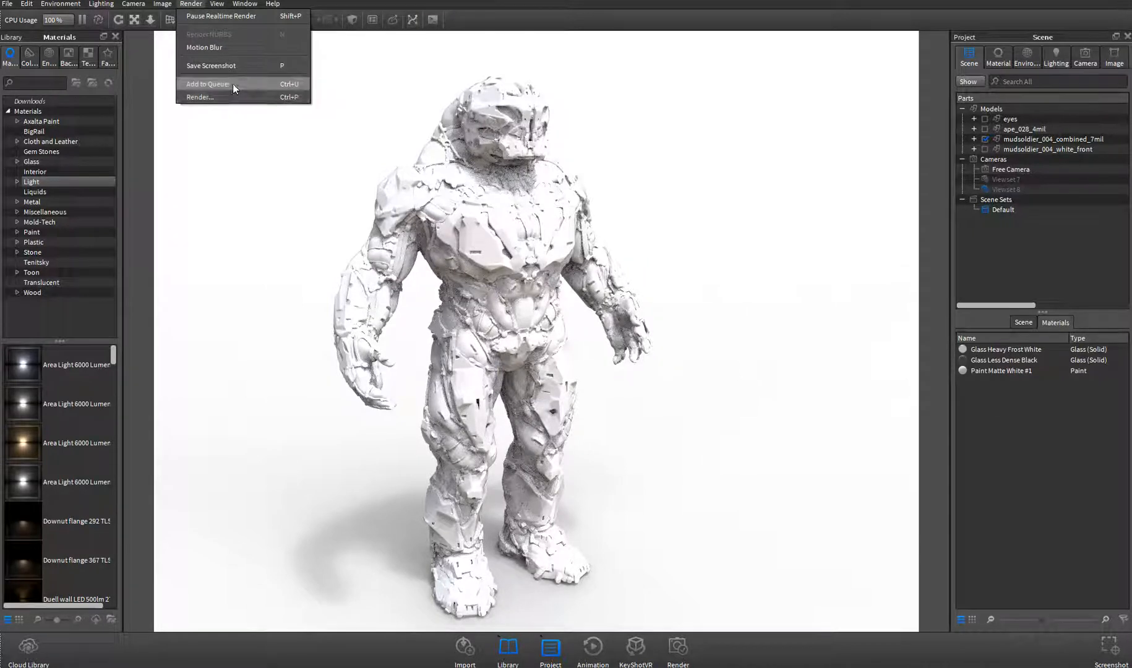
pyautogui.click(232, 84)
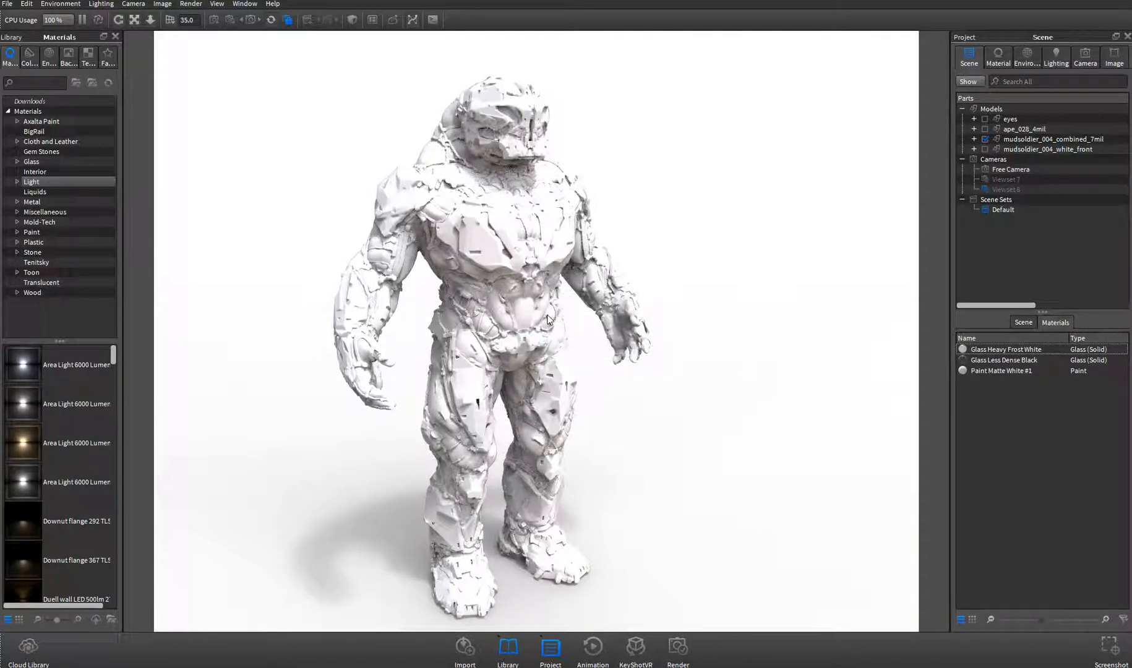
pyautogui.hotkey('ctrl', 'p')
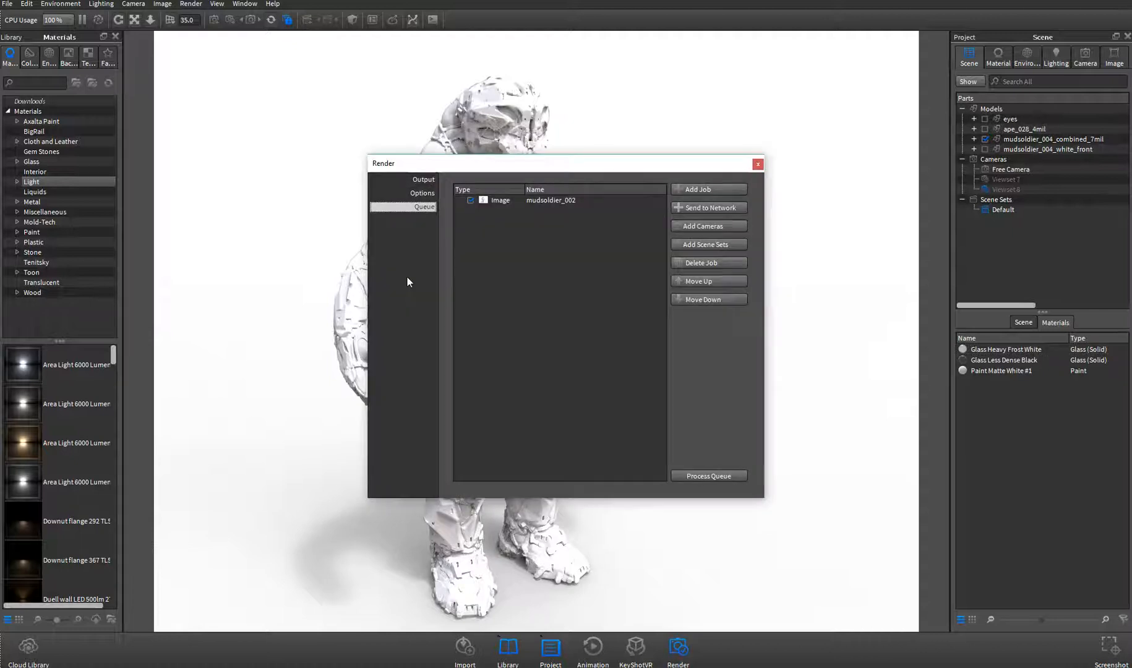
pyautogui.moveTo(406, 177); pyautogui.dragTo(367, 171)
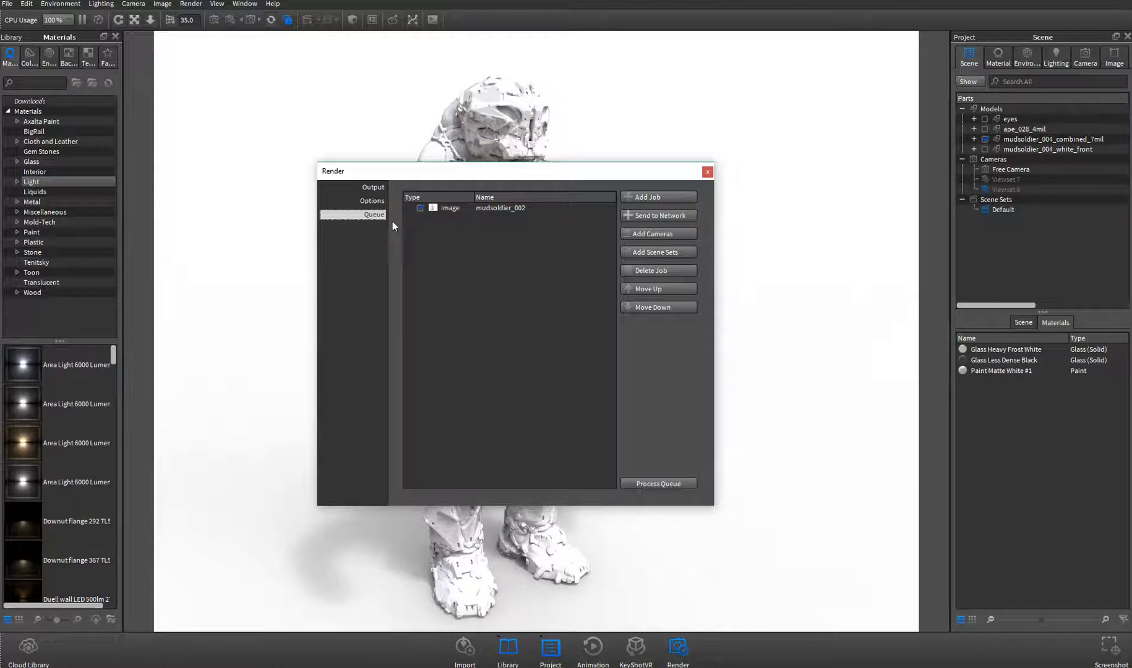
pyautogui.click(372, 201)
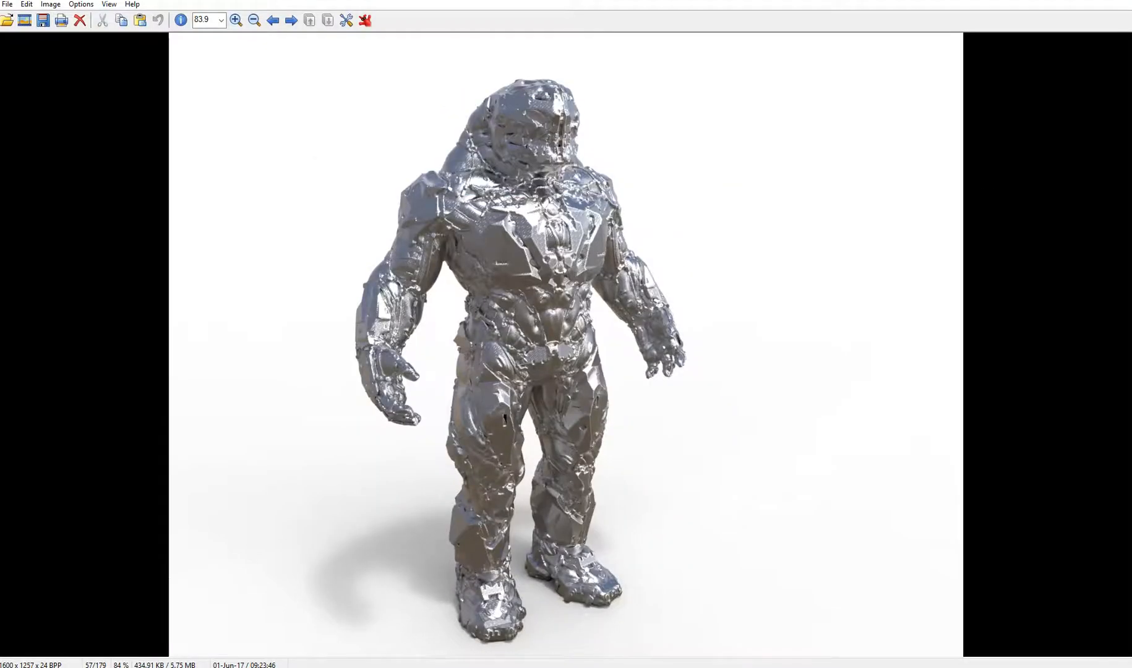
# Switch to the image viewer and compare the soldier's finished front and back renders in the different materials.
pyautogui.press('Right')
pyautogui.press('Right')
pyautogui.press('Right')
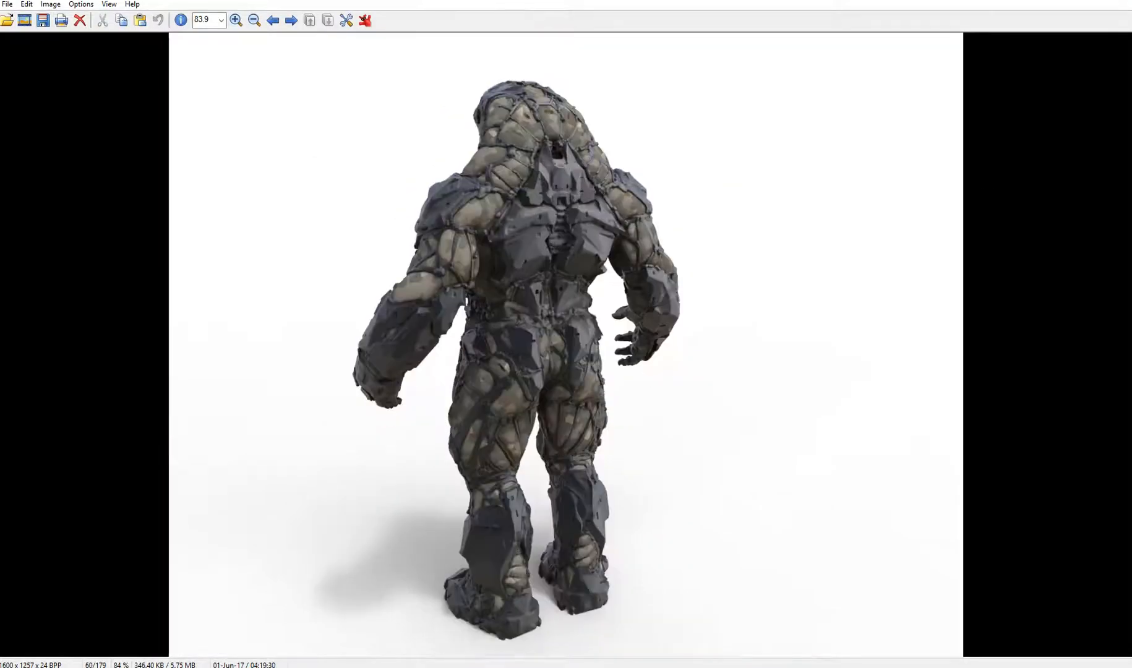
pyautogui.press('Left')
pyautogui.press('Left')
pyautogui.press('Right')
pyautogui.press('Left')
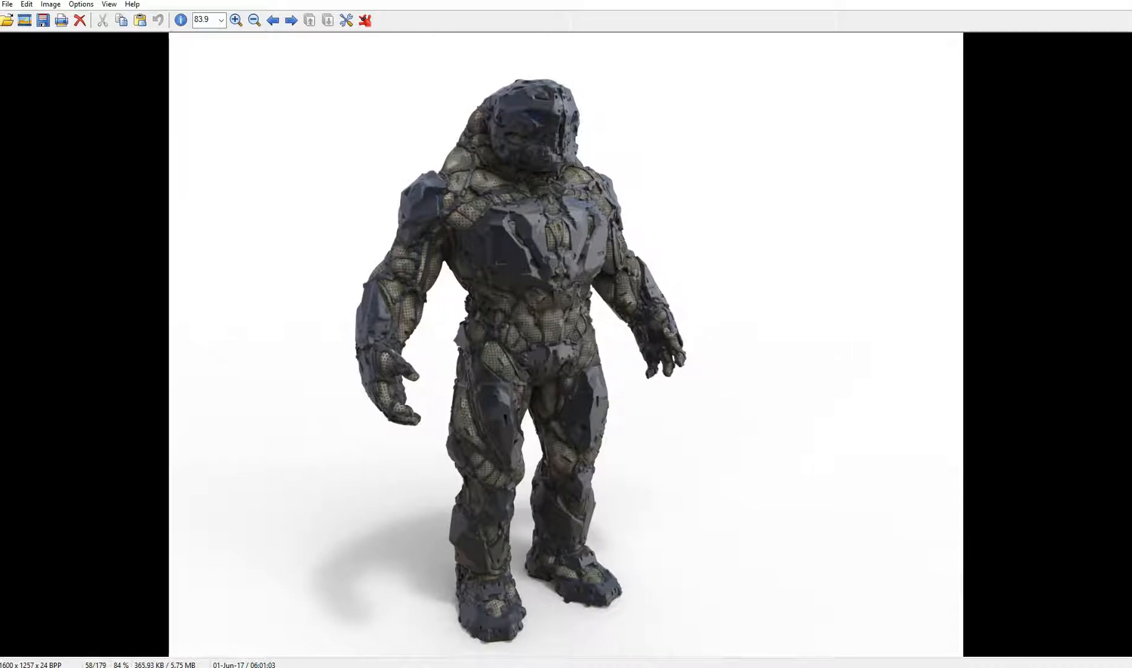
pyautogui.press('Right')
pyautogui.press('Right')
pyautogui.press('Right')
pyautogui.press('Left')
pyautogui.press('Left')
pyautogui.press('Left')
pyautogui.press('Left')
pyautogui.press('Left')
pyautogui.press('Left')
pyautogui.press('Left')
pyautogui.press('Right')
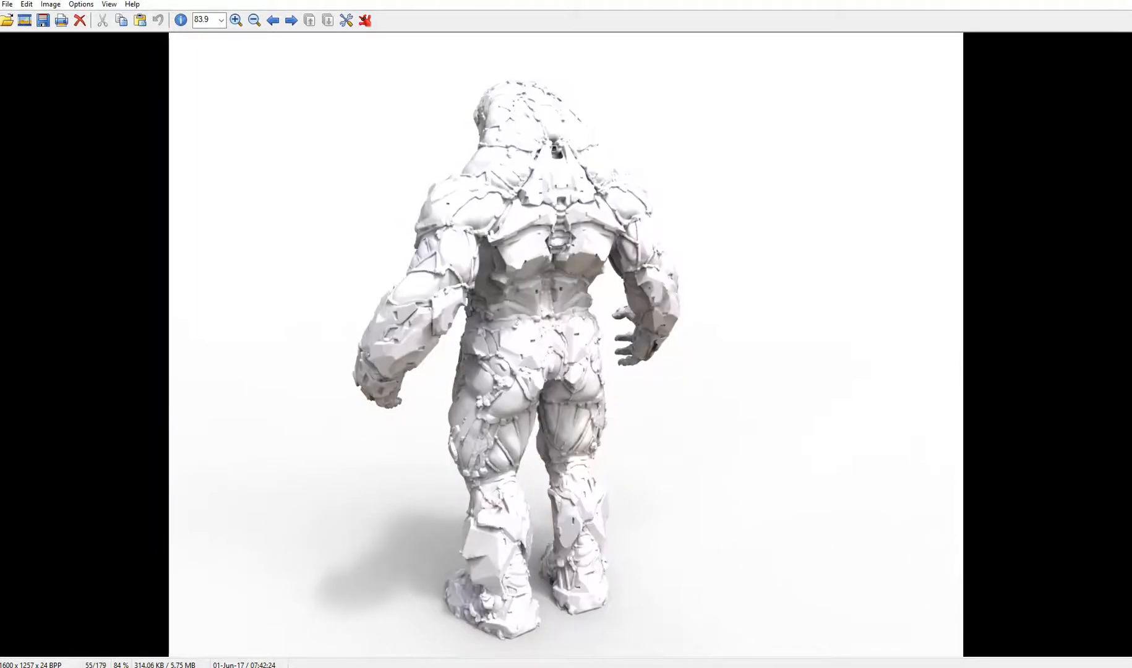
pyautogui.press('Left')
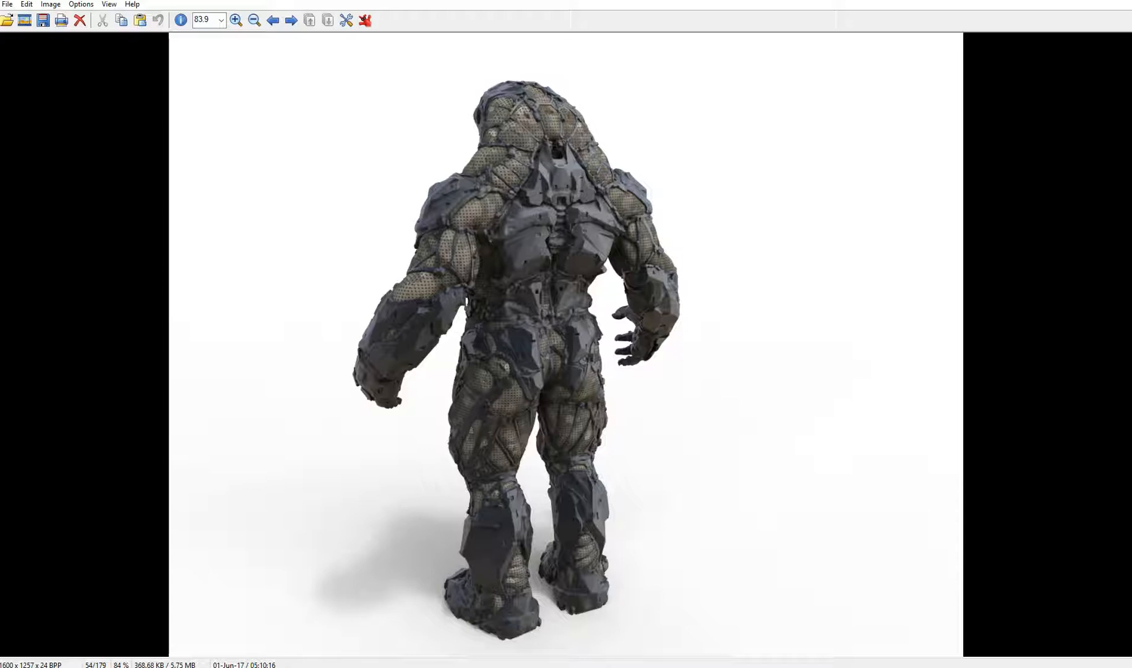
pyautogui.press('Escape')
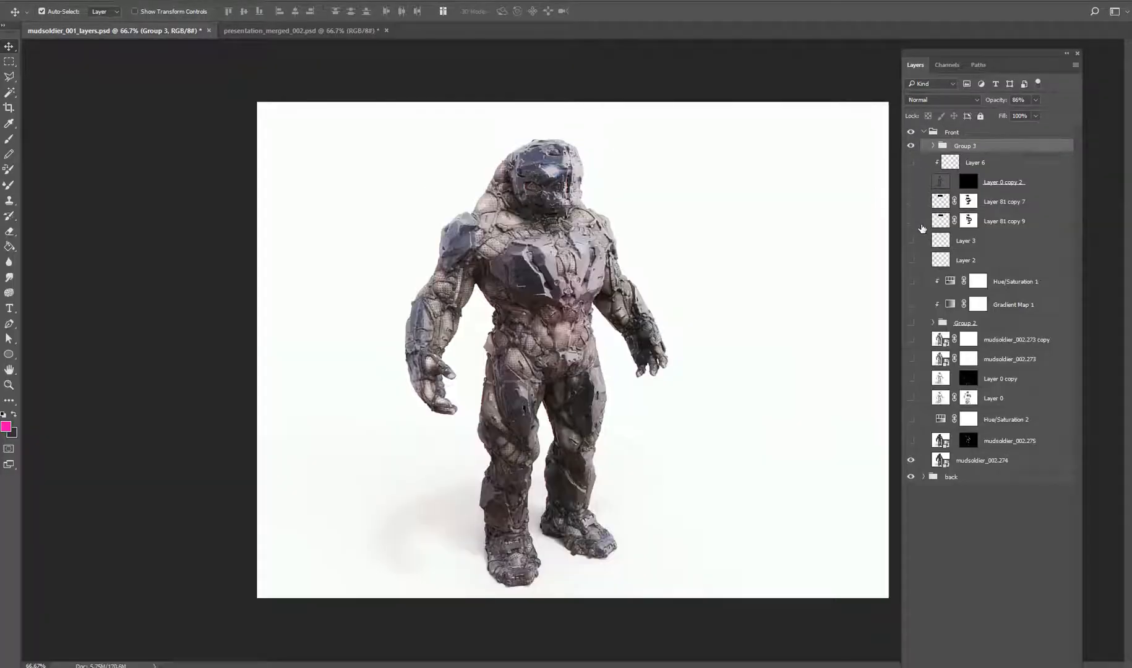
# In Photoshop, hide Group 3 and show the mudsoldier_002.275 layer above the mudsoldier_002.274 base render.
pyautogui.click(910, 146)
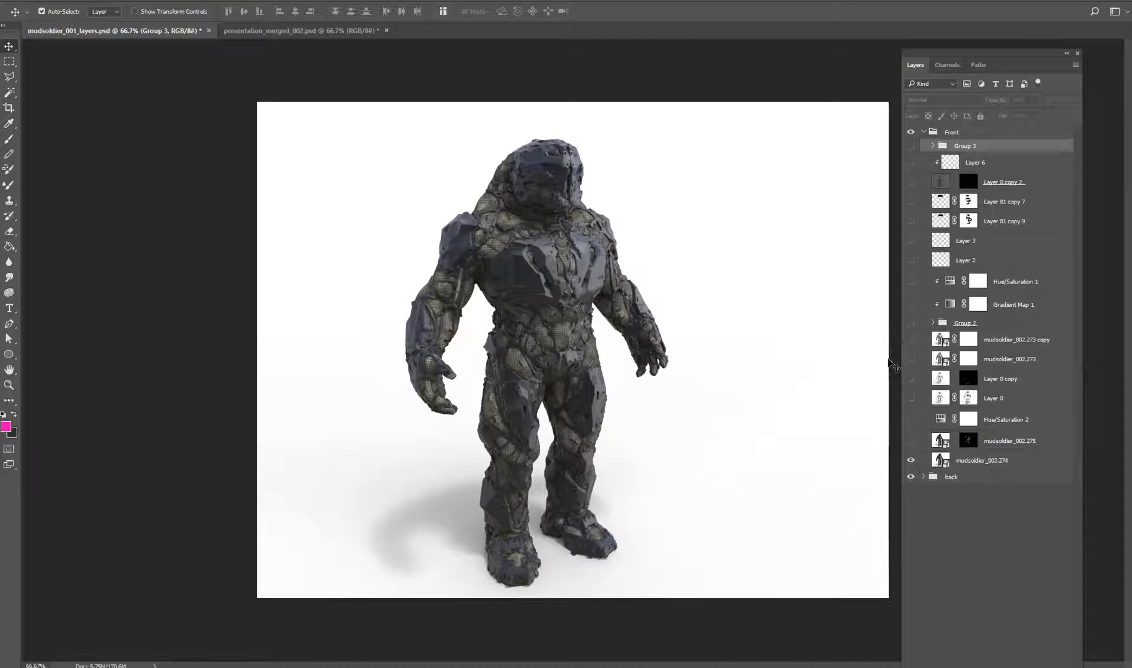
pyautogui.click(943, 462)
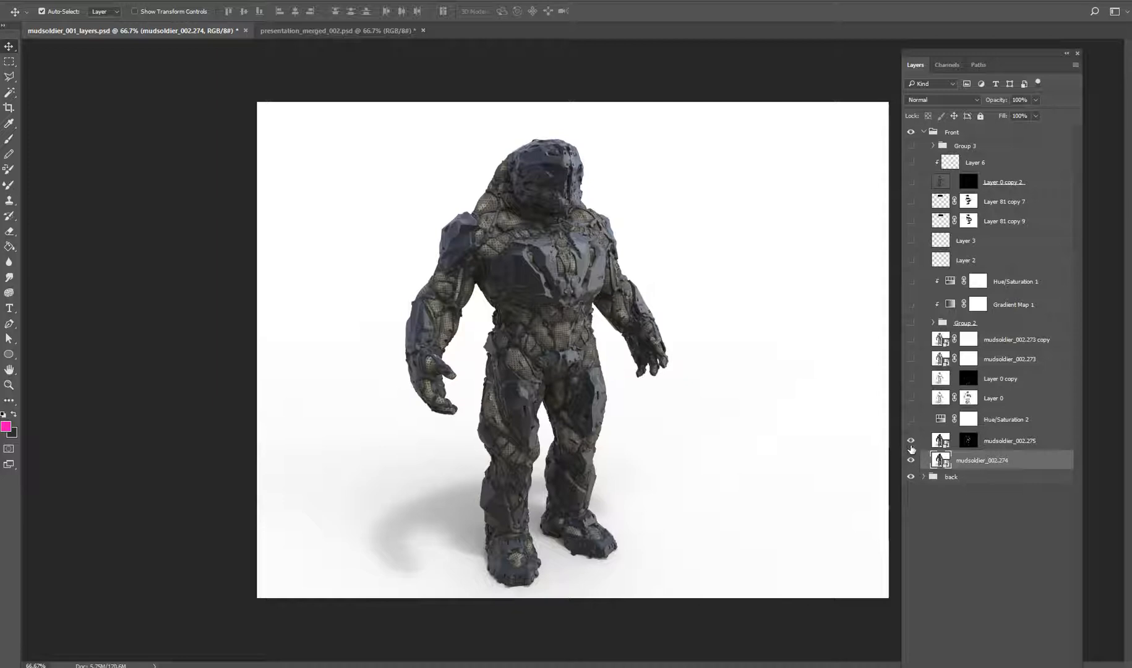
pyautogui.hotkey('ctrl', '+')
pyautogui.hotkey('ctrl', '+')
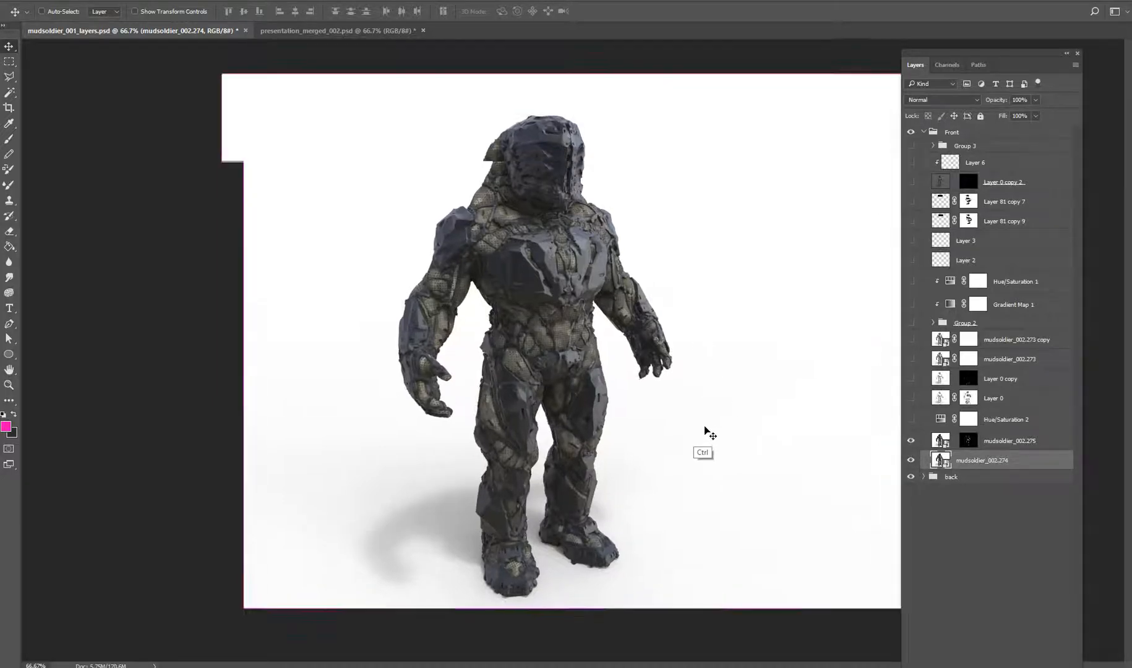
pyautogui.click(910, 441)
# Temporarily disable the mudsoldier_002.275 layer mask to inspect the full camouflage render, and restore the mask.
pyautogui.rightClick(968, 441)
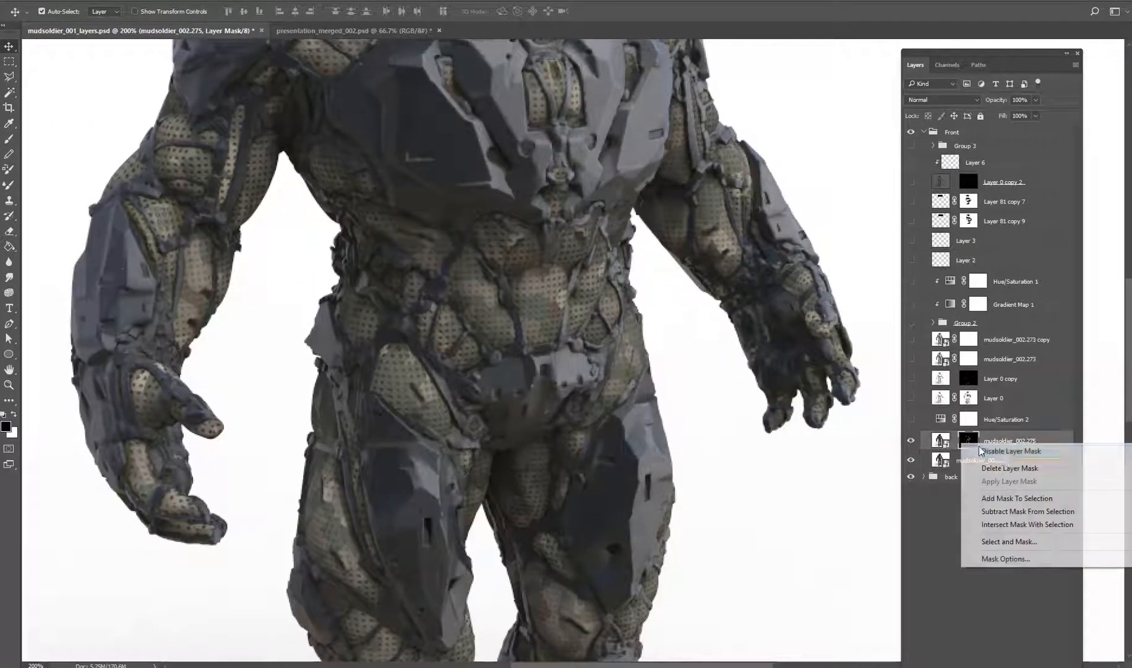
pyautogui.click(1003, 452)
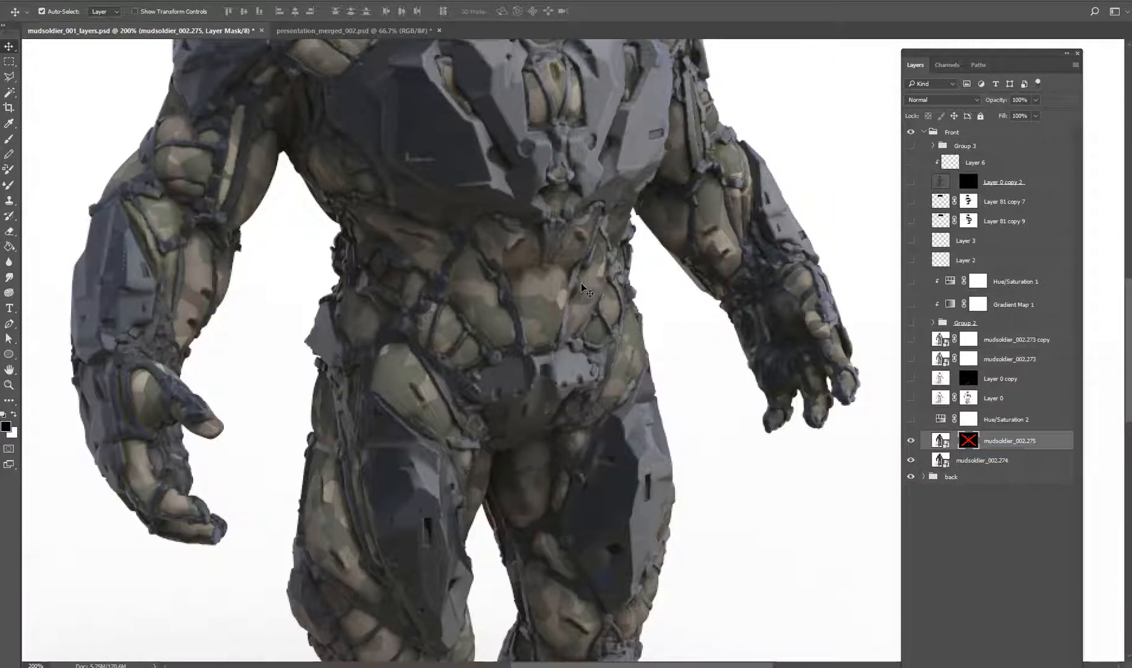
pyautogui.moveTo(572, 203); pyautogui.dragTo(634, 493)
pyautogui.scroll(-5, 635, 493)
pyautogui.hotkey('ctrl', 'z')
pyautogui.hotkey('ctrl', '2')
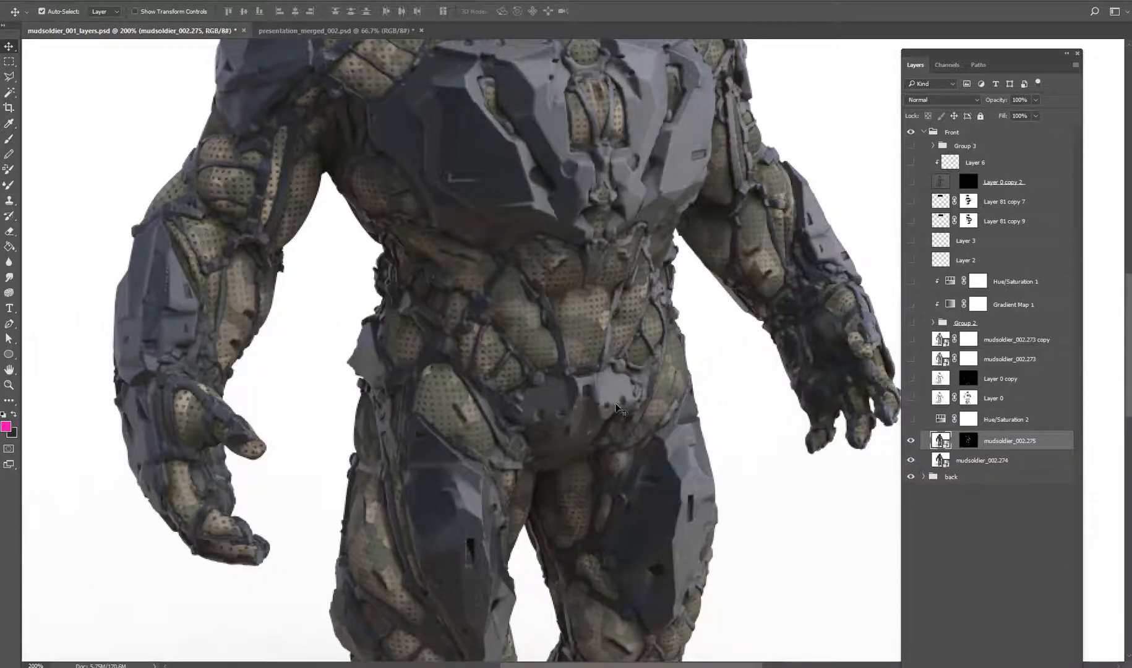
# Paint white on the mudsoldier_002.275 layer mask over the hip muscle with a size 60 brush at 100% opacity.
pyautogui.scroll(4, 526, 298)
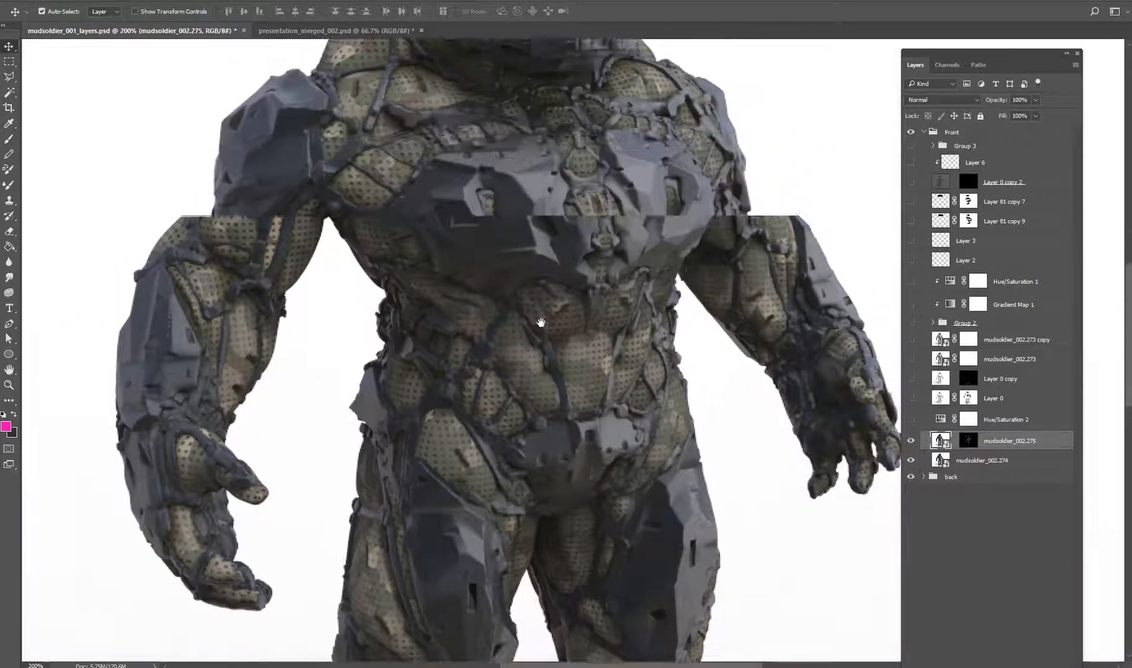
pyautogui.scroll(2, 538, 349)
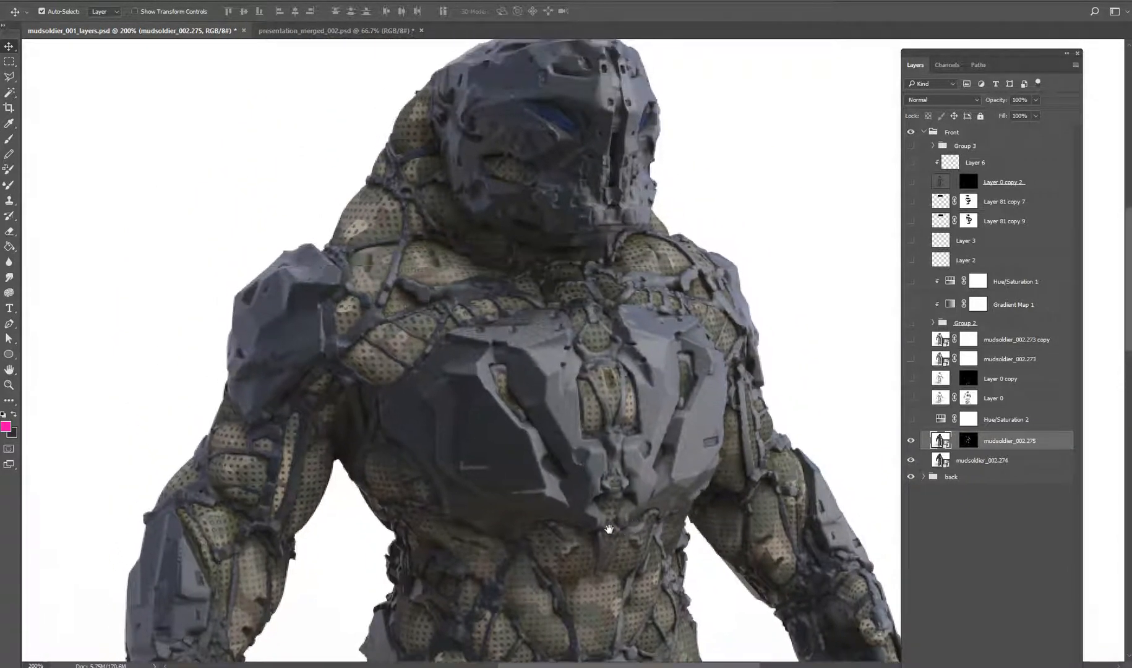
pyautogui.scroll(-5, 603, 356)
pyautogui.moveTo(604, 356); pyautogui.dragTo(586, 260)
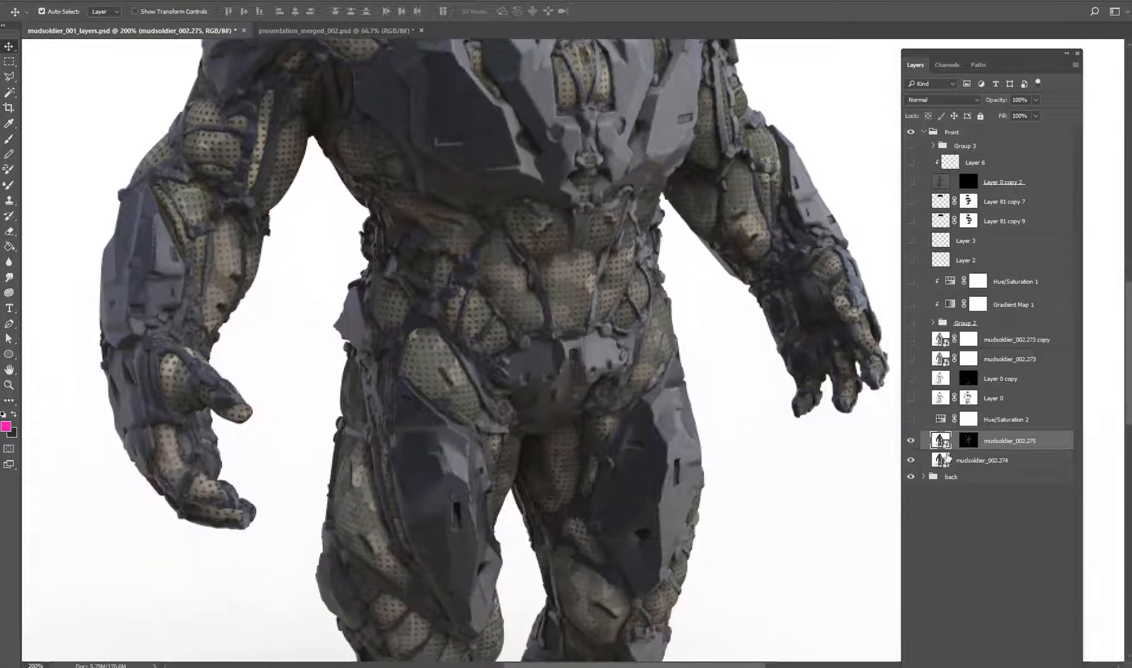
pyautogui.click(967, 440)
pyautogui.press('d')
pyautogui.moveTo(450, 356); pyautogui.dragTo(520, 433)
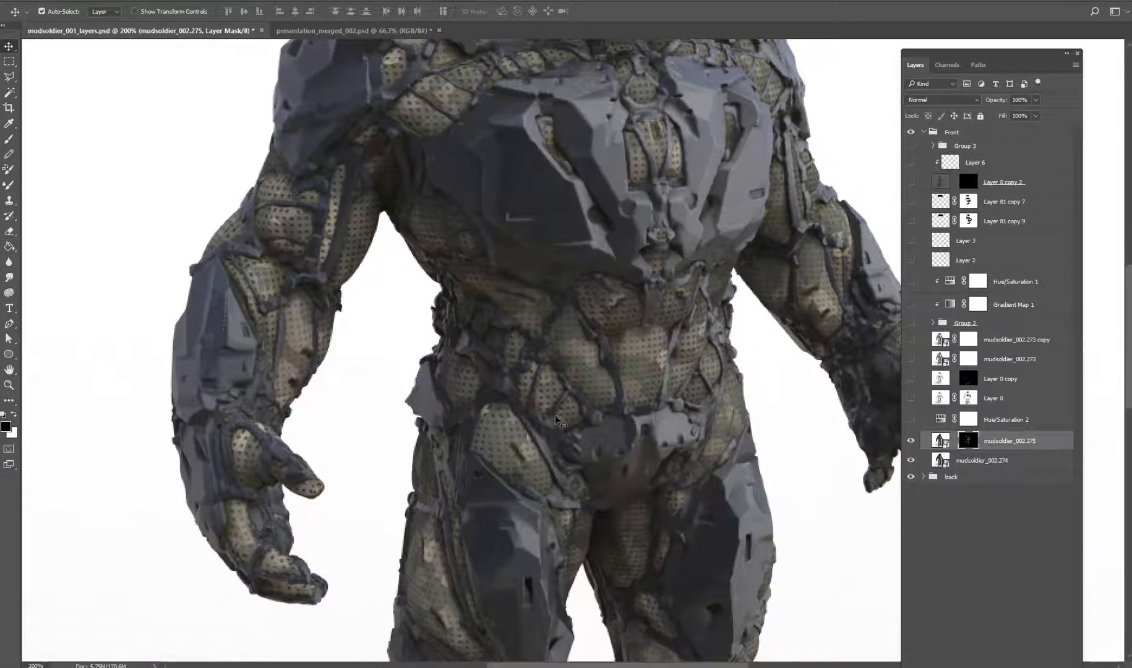
pyautogui.press('b')
pyautogui.press('[')
pyautogui.press('[')
pyautogui.press('[')
pyautogui.press('[')
pyautogui.press('[')
pyautogui.press('[')
pyautogui.press('[')
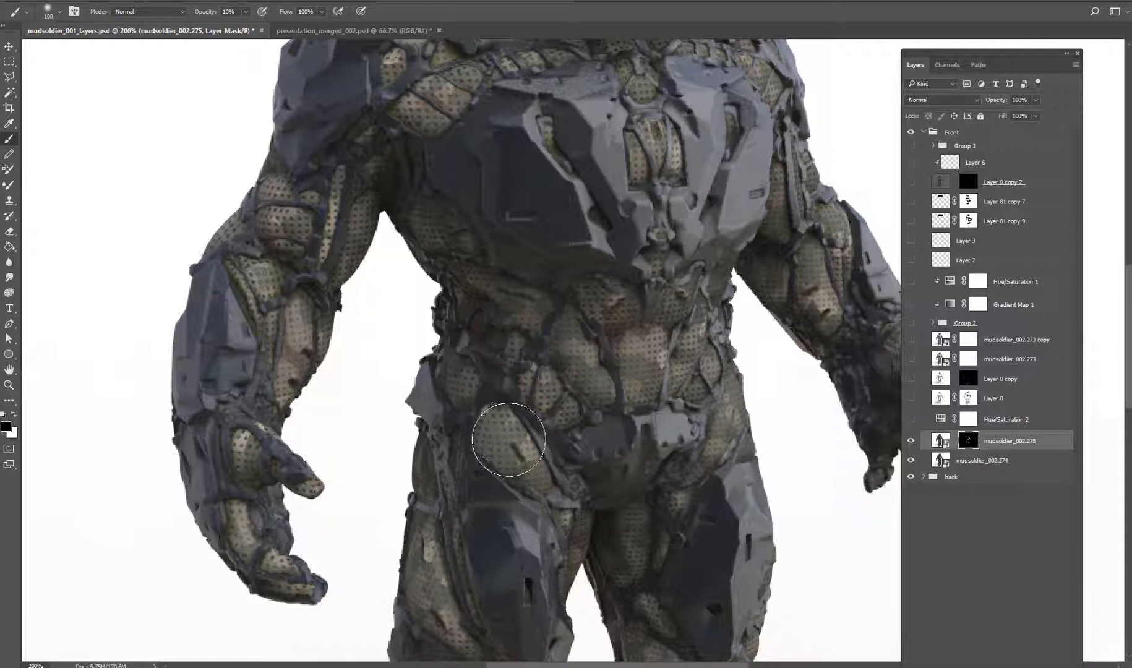
pyautogui.press('x')
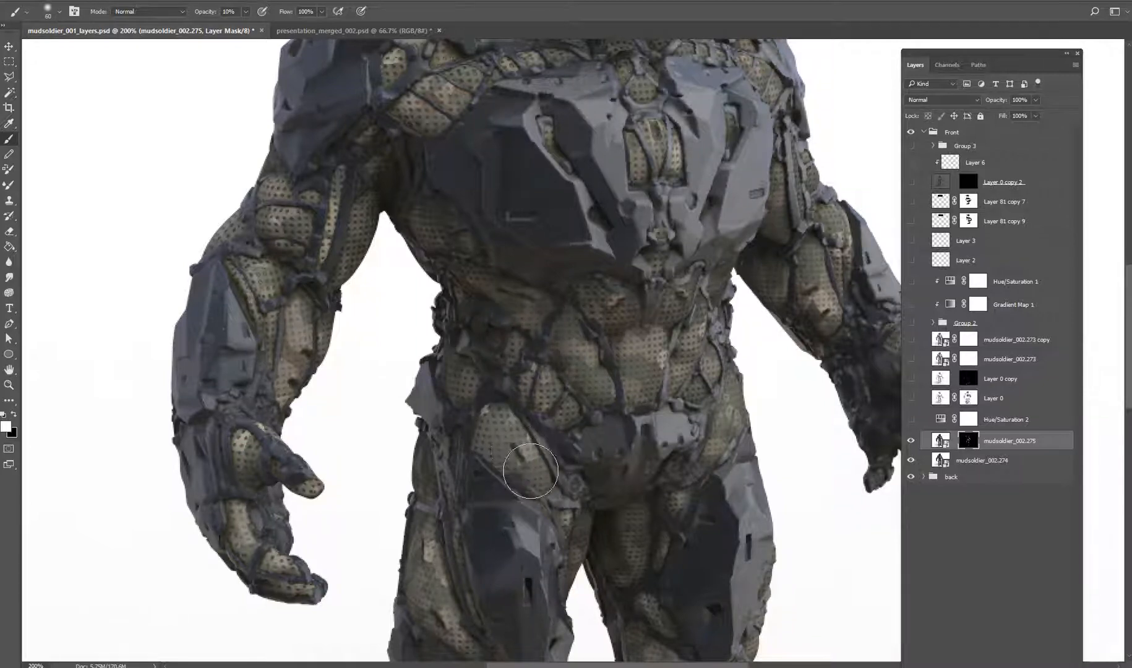
pyautogui.press('0')
pyautogui.moveTo(510, 451); pyautogui.dragTo(538, 472)
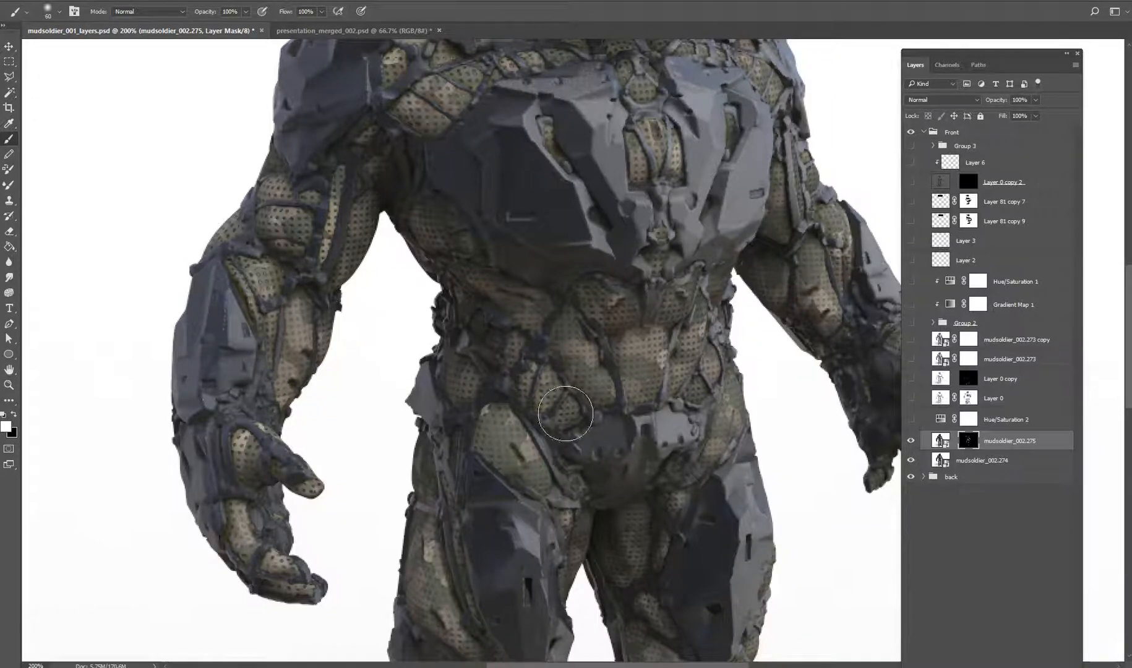
# Show the Hue/Saturation 2 adjustment above the mudsoldier_002.275 layer and set its Reds hue to -49.
pyautogui.moveTo(598, 291); pyautogui.dragTo(623, 433)
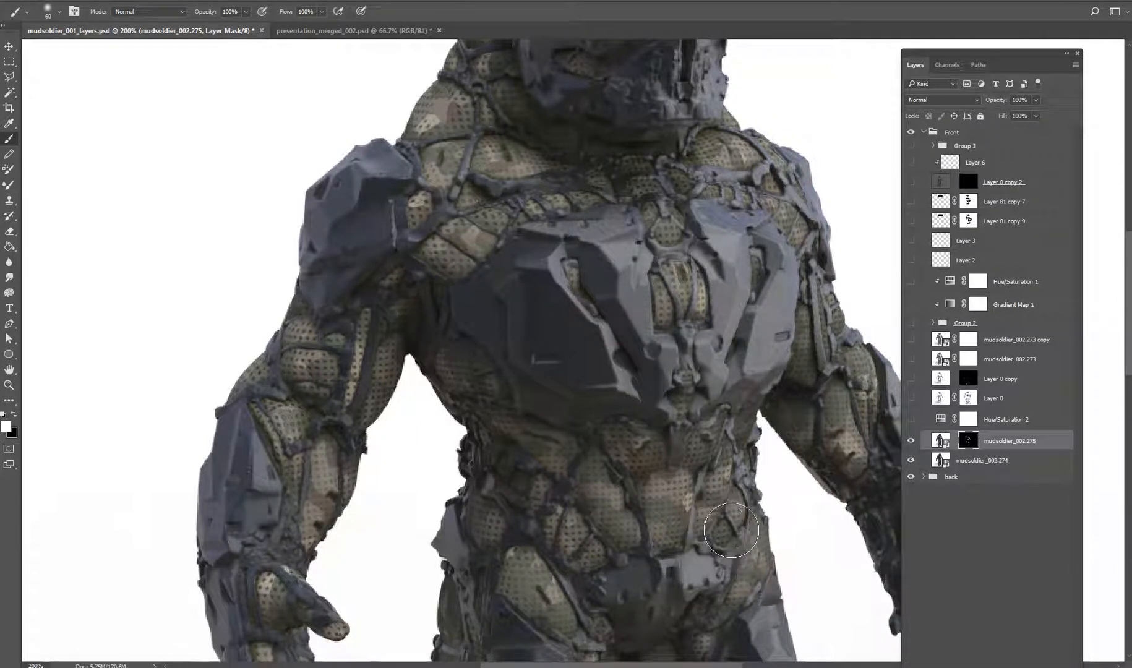
pyautogui.scroll(-2, 891, 426)
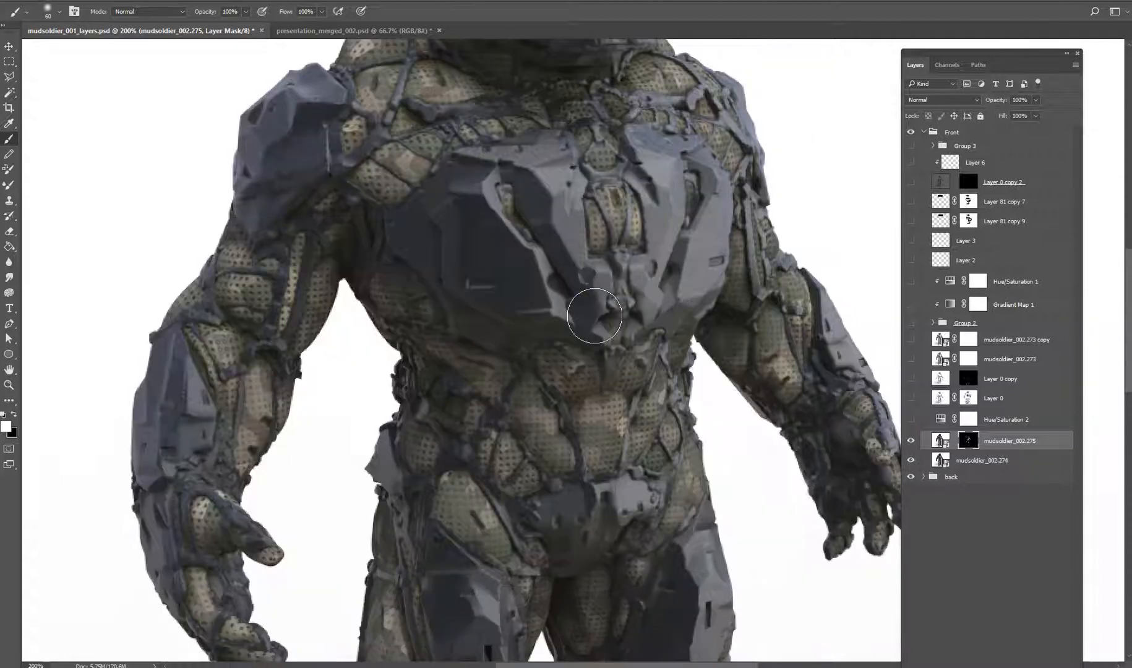
pyautogui.click(911, 420)
pyautogui.click(1008, 421)
pyautogui.doubleClick(940, 420)
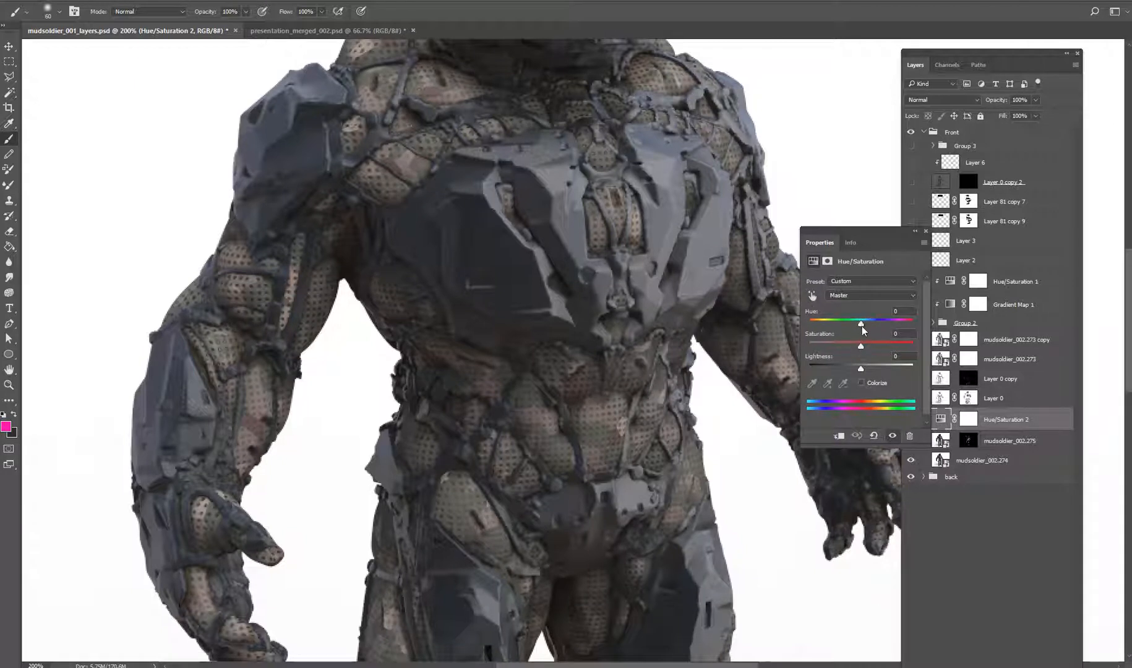
pyautogui.click(853, 296)
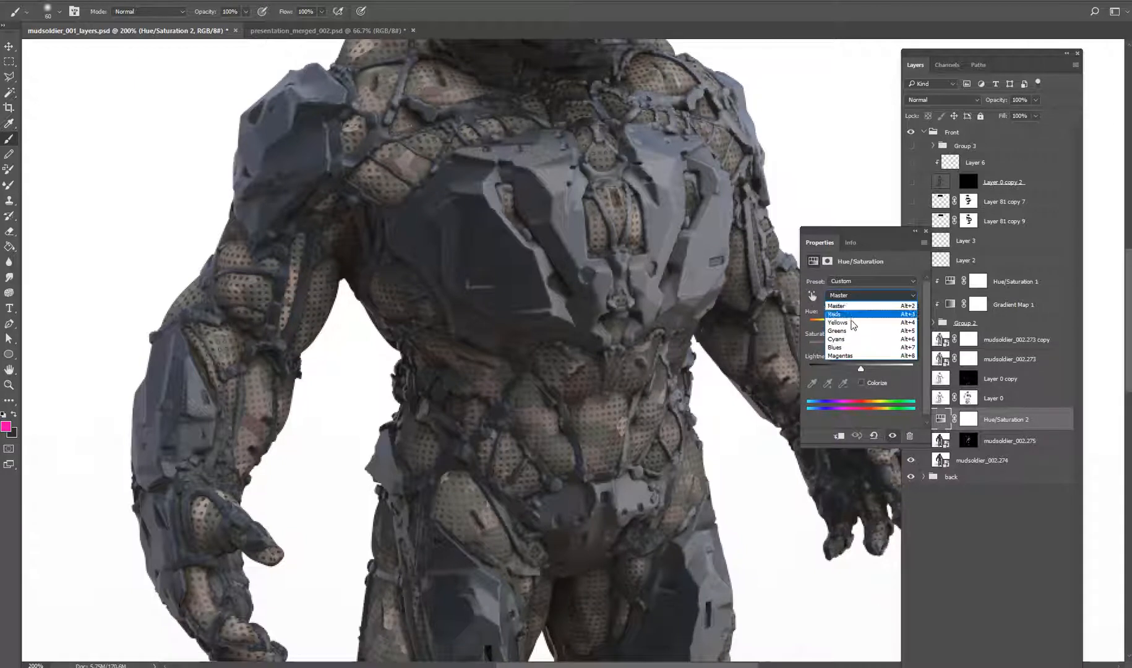
pyautogui.click(852, 317)
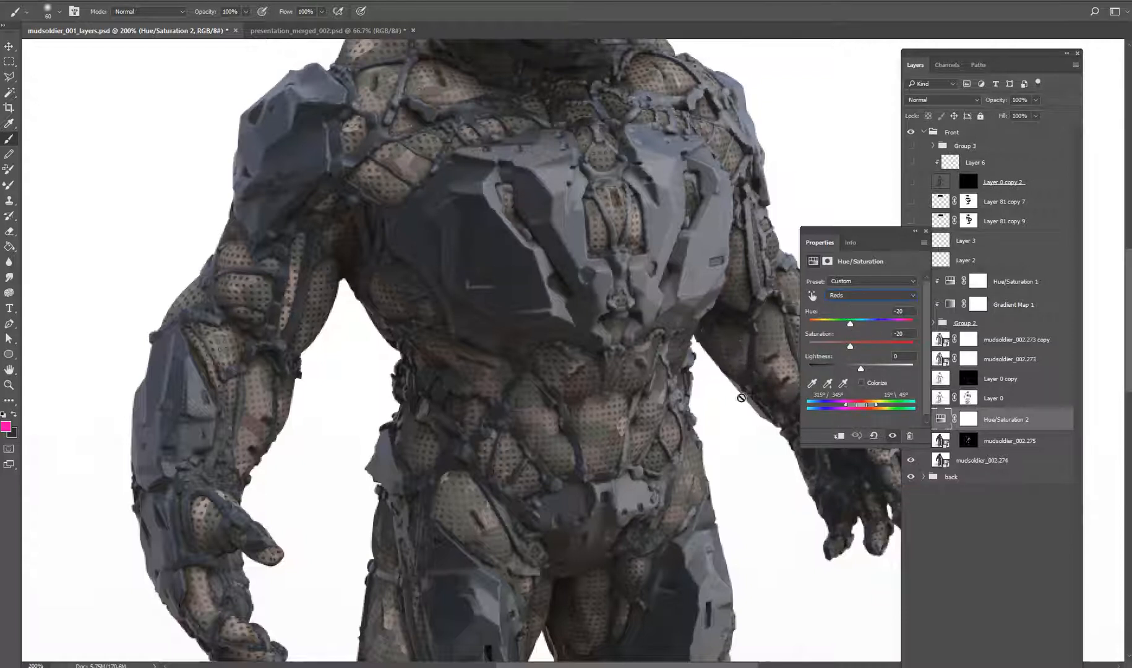
pyautogui.moveTo(850, 324)
pyautogui.mouseDown()
pyautogui.moveTo(873, 332)
pyautogui.moveTo(829, 332)
pyautogui.moveTo(897, 327)
pyautogui.moveTo(829, 334)
pyautogui.moveTo(848, 336)
pyautogui.moveTo(838, 335)
pyautogui.mouseUp()
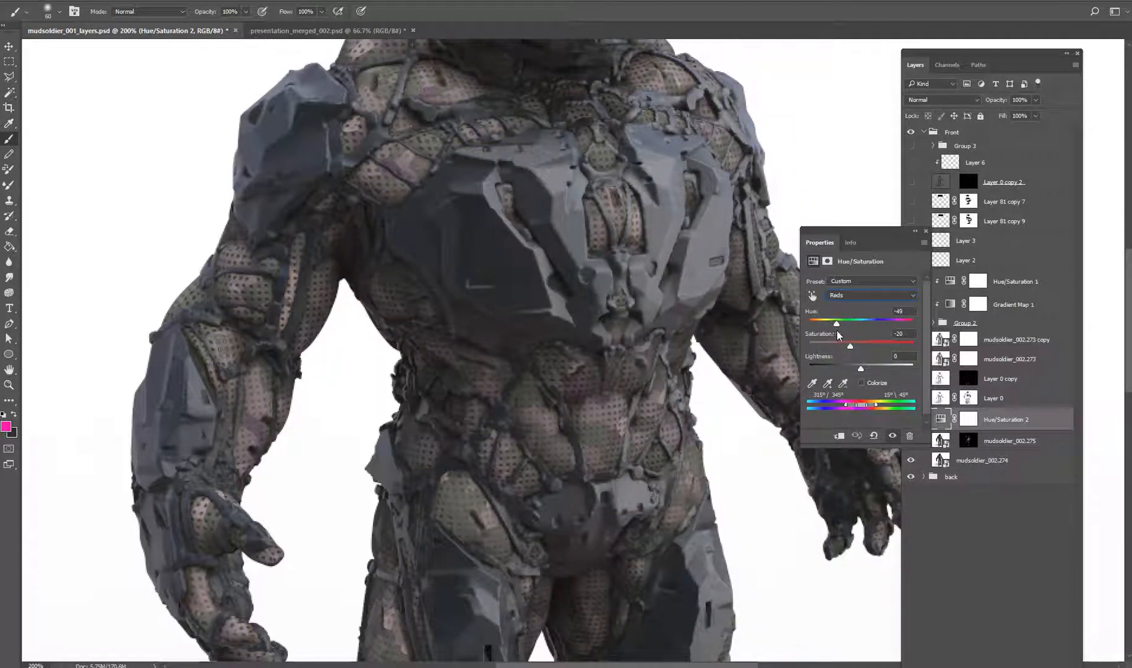
pyautogui.click(925, 231)
# Show Layer 0 above Hue/Saturation 2 and select its render thumbnail.
pyautogui.click(911, 399)
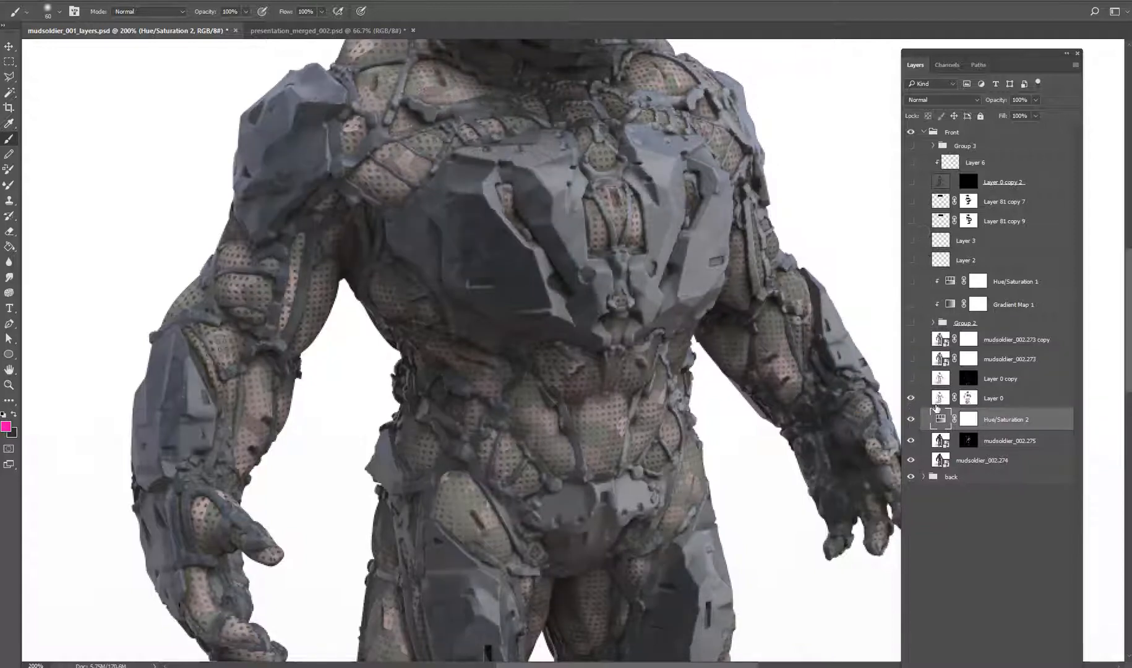
pyautogui.click(939, 399)
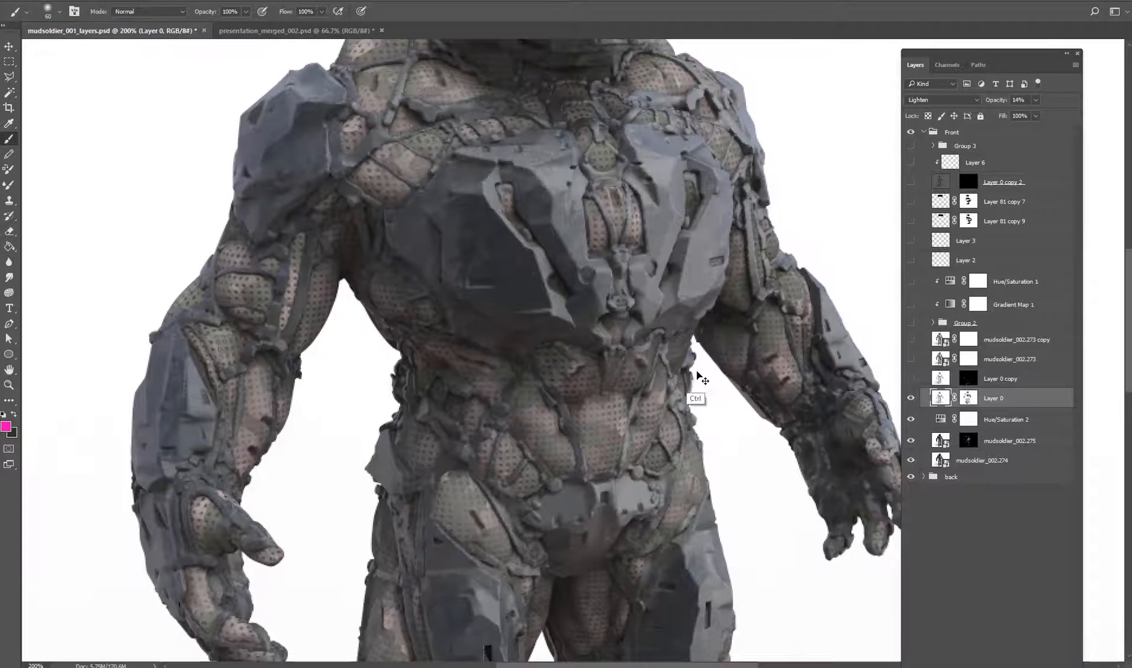
pyautogui.hotkey('ctrl', '-')
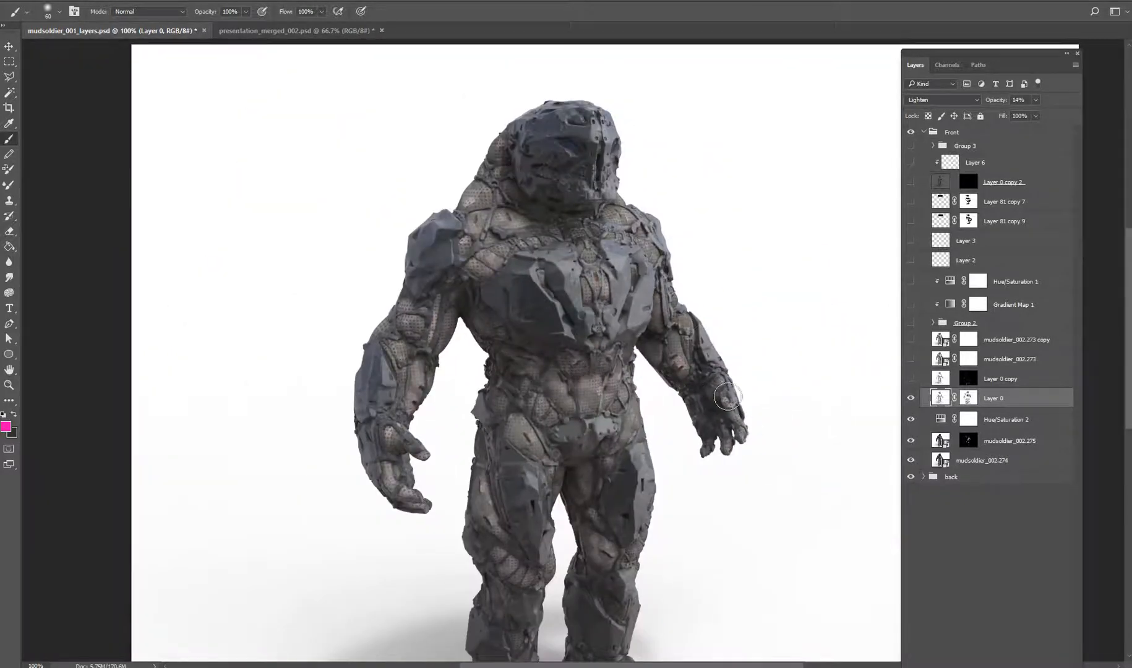
# Paint white on the Layer 0 mask over the lower chest plate with the textured spatter brush reduced to 150 px.
pyautogui.click(968, 398)
pyautogui.press('F5')
pyautogui.press('d')
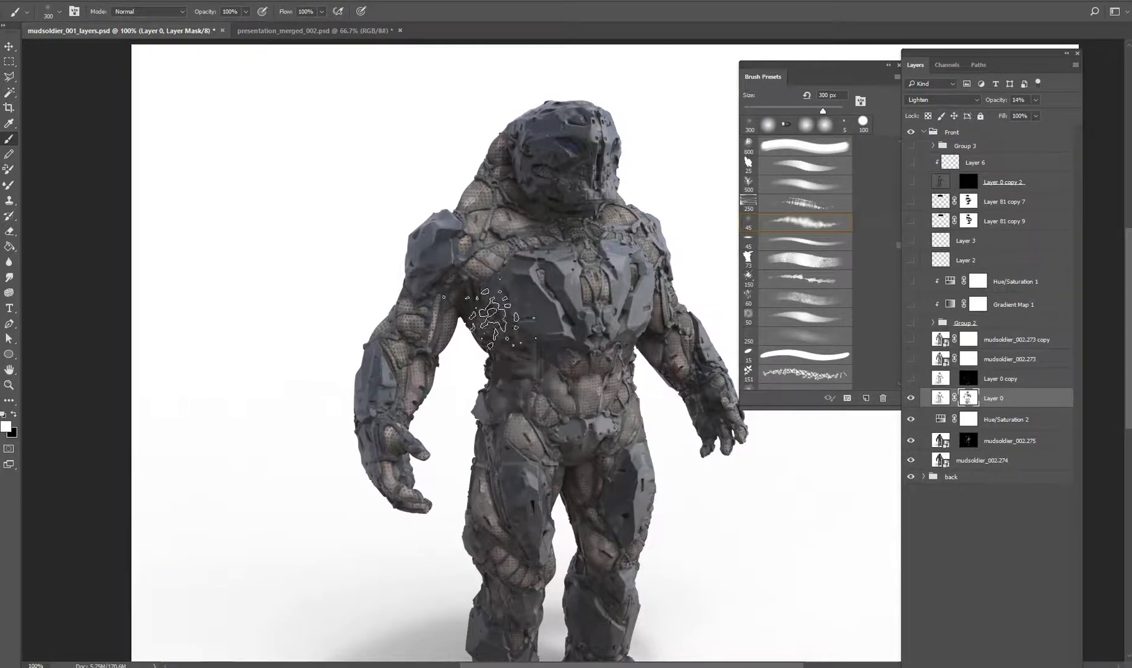
pyautogui.press('[')
pyautogui.press('[')
pyautogui.press('[')
pyautogui.press('[')
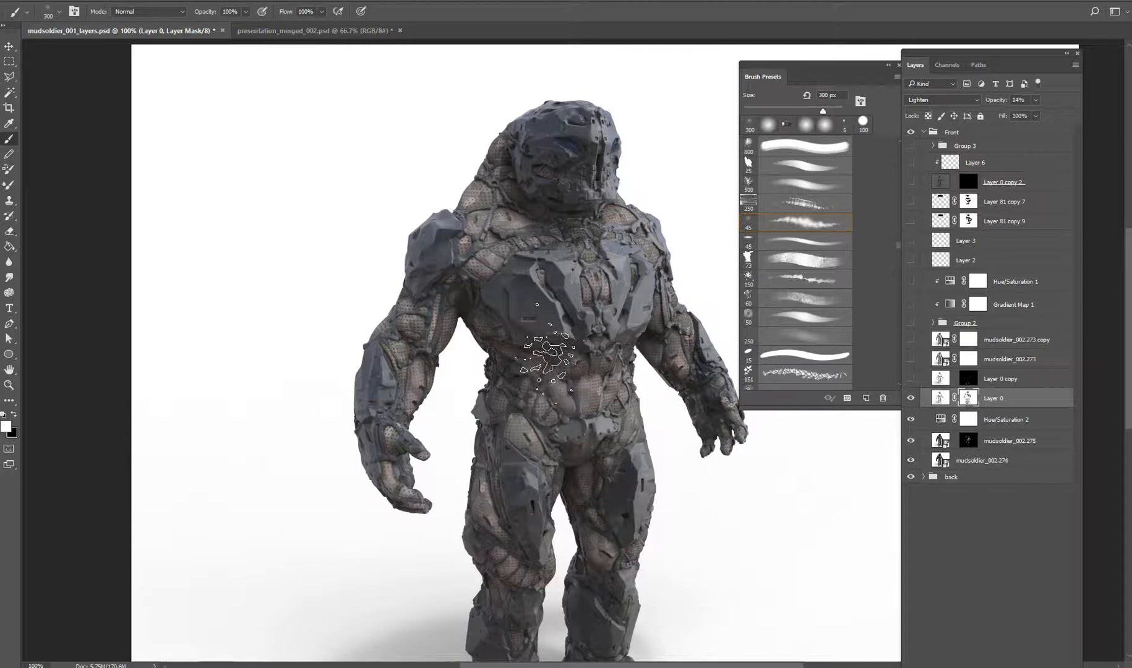
pyautogui.moveTo(530, 321); pyautogui.dragTo(554, 320)
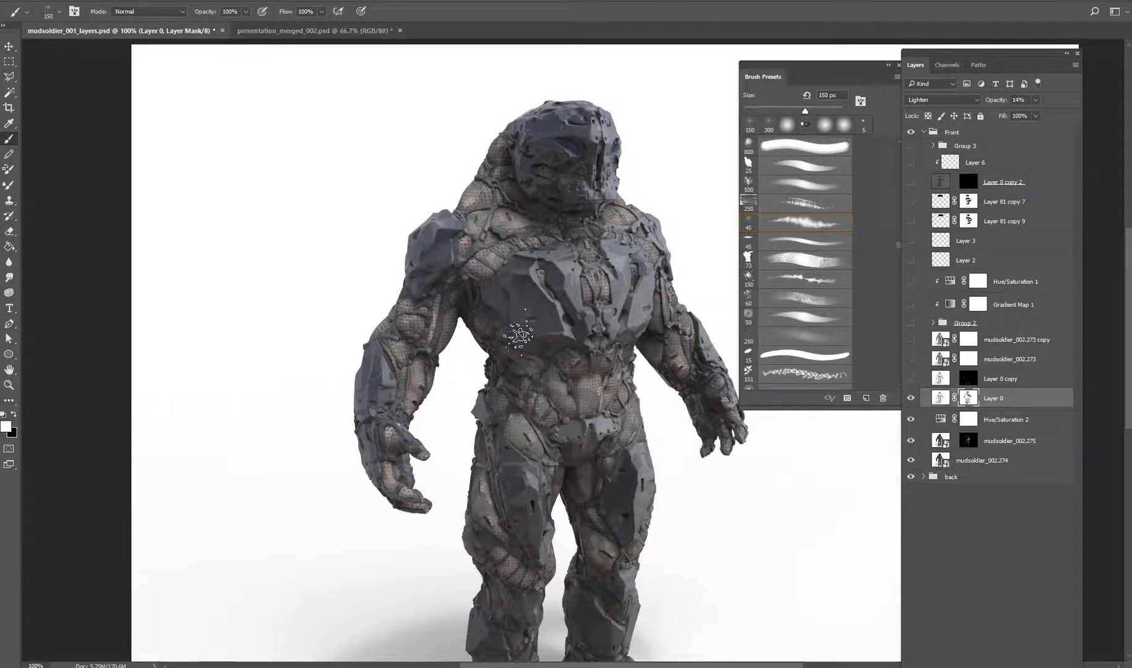
# Temporarily raise Layer 0's opacity to 100% to inspect the masked white render, and lower it back to about 16%.
pyautogui.click(940, 398)
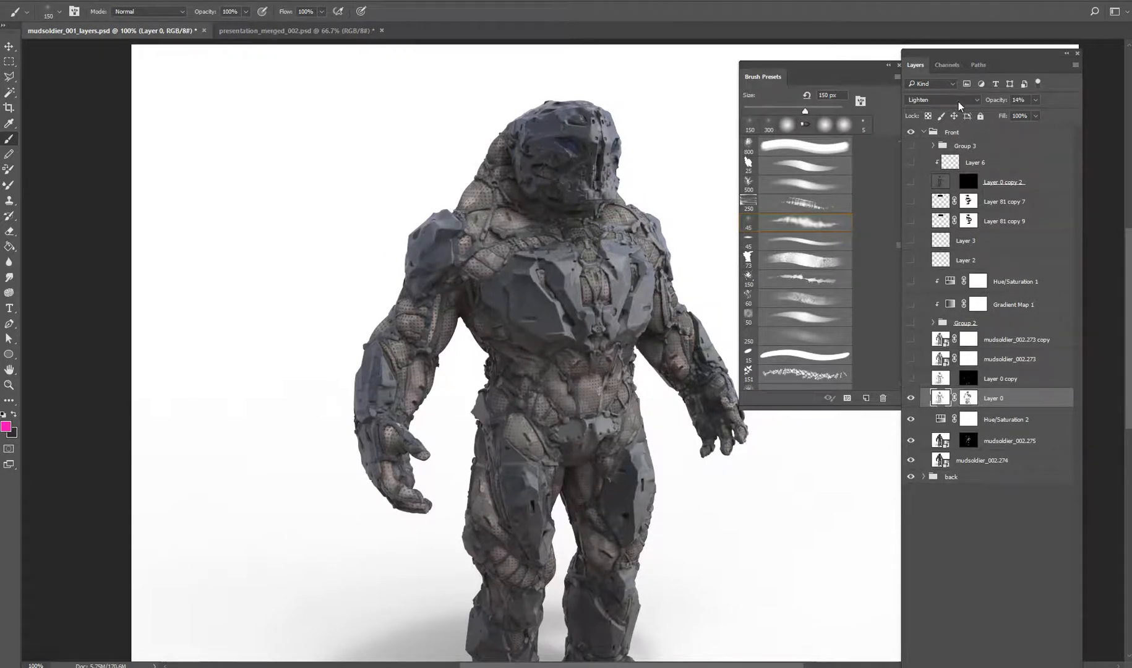
pyautogui.click(1036, 100)
pyautogui.moveTo(1065, 120); pyautogui.dragTo(1079, 118)
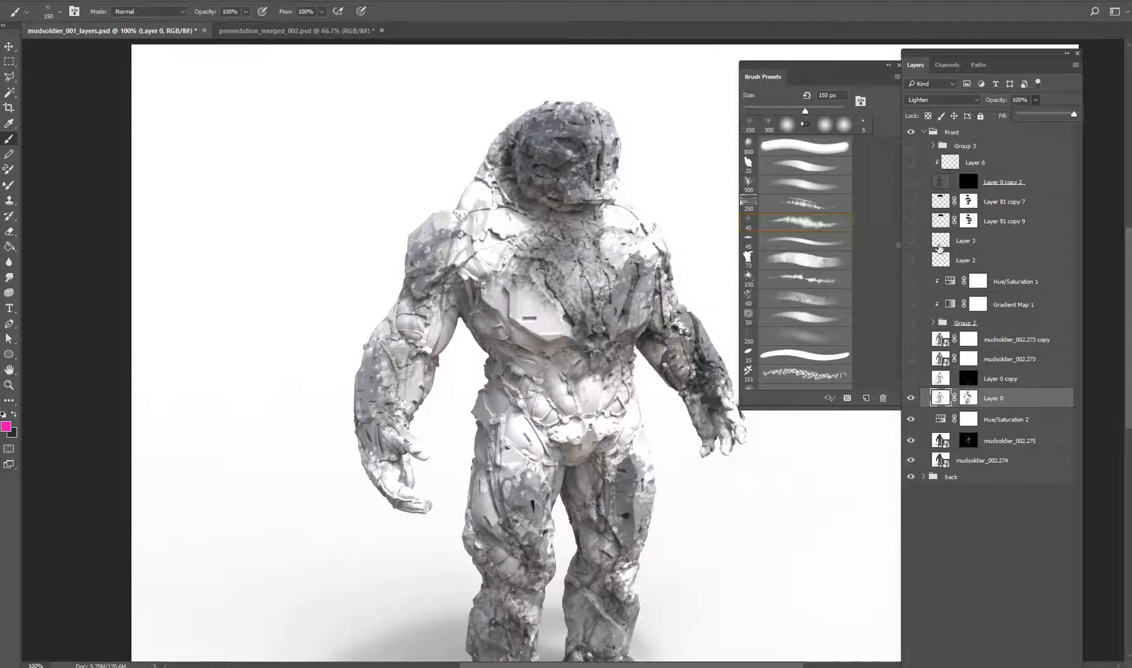
pyautogui.moveTo(1033, 115); pyautogui.dragTo(1027, 114)
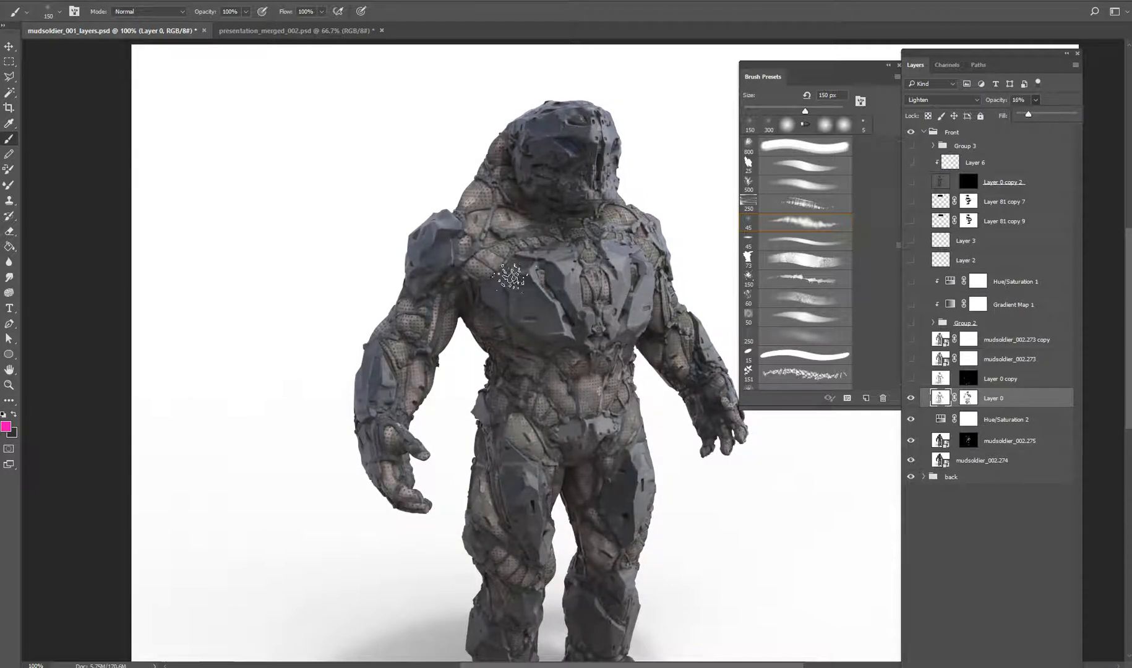
# Paint black on the Layer 0 mask over the chest plate with the 151 px scattered leaf brush.
pyautogui.click(964, 394)
pyautogui.click(802, 375)
pyautogui.click(531, 299)
pyautogui.click(968, 398)
pyautogui.press('d')
pyautogui.moveTo(544, 307); pyautogui.dragTo(510, 285)
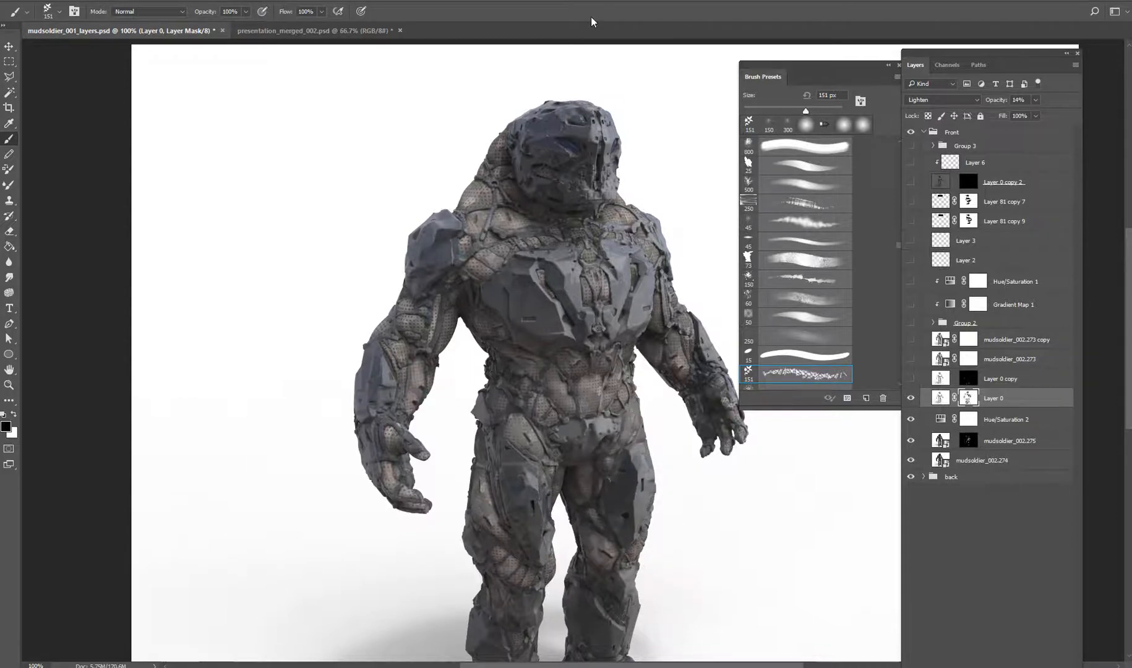
# Show Layer 0 copy above Layer 0 and toggle its visibility to compare its effect on the soldier.
pyautogui.click(911, 379)
pyautogui.click(938, 379)
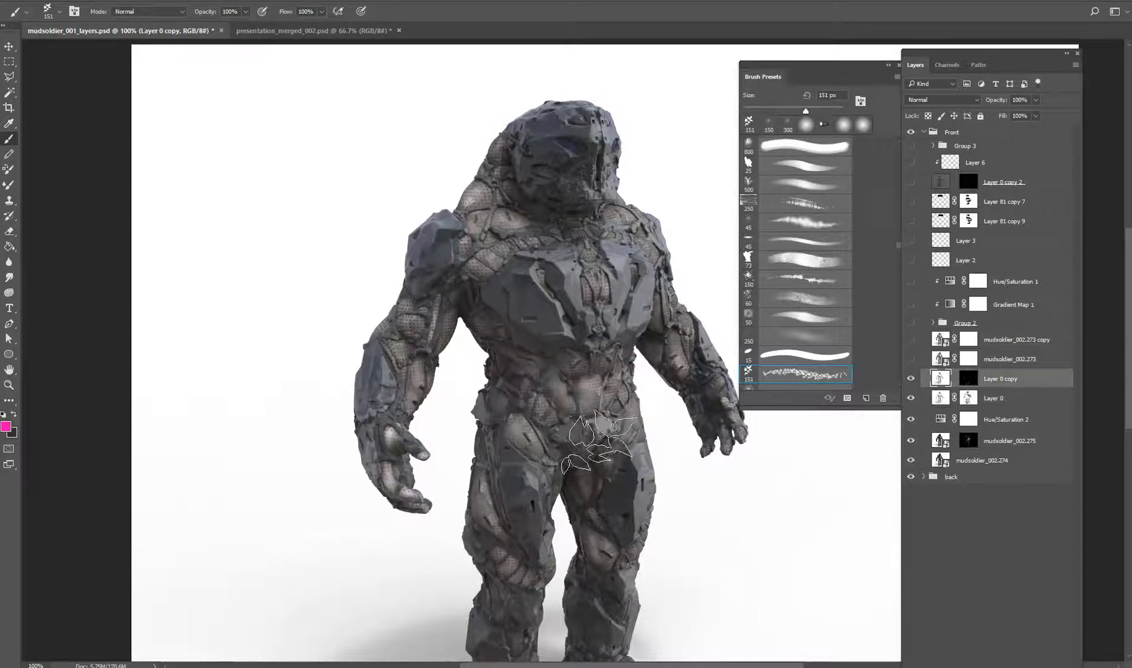
pyautogui.moveTo(591, 476); pyautogui.dragTo(540, 364)
pyautogui.click(911, 379)
pyautogui.click(912, 378)
pyautogui.click(911, 378)
pyautogui.click(912, 379)
pyautogui.click(912, 378)
# Show the mudsoldier_002.273 layer and compare the soldier with Layer 0 copy hidden and shown.
pyautogui.click(910, 359)
pyautogui.click(912, 378)
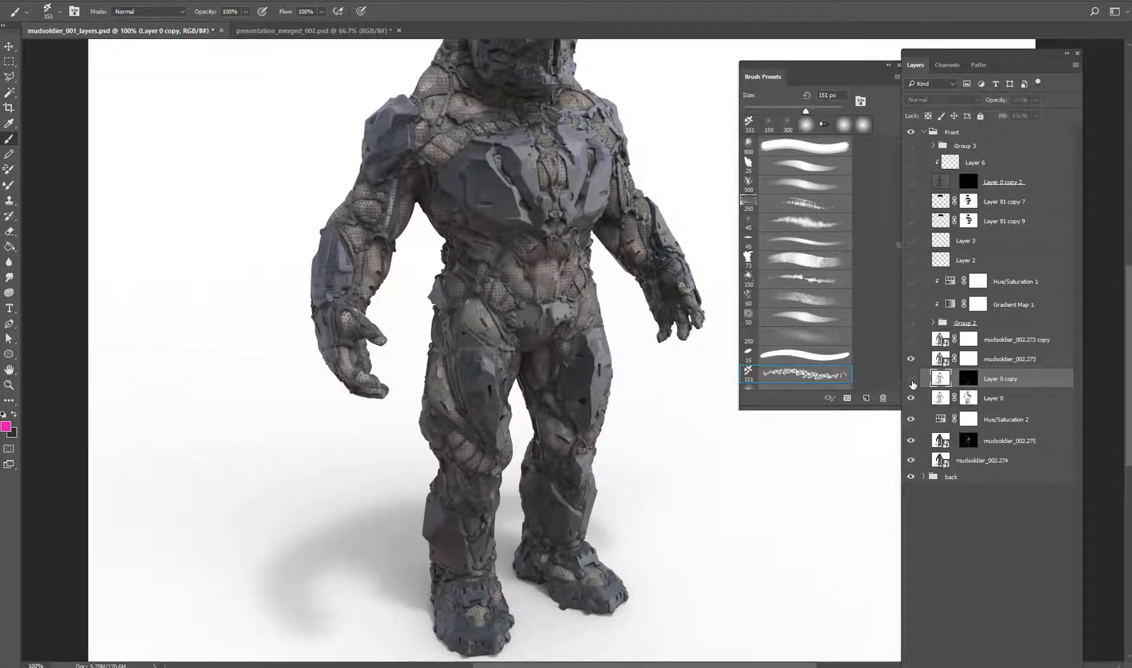
pyautogui.click(912, 380)
pyautogui.click(912, 380)
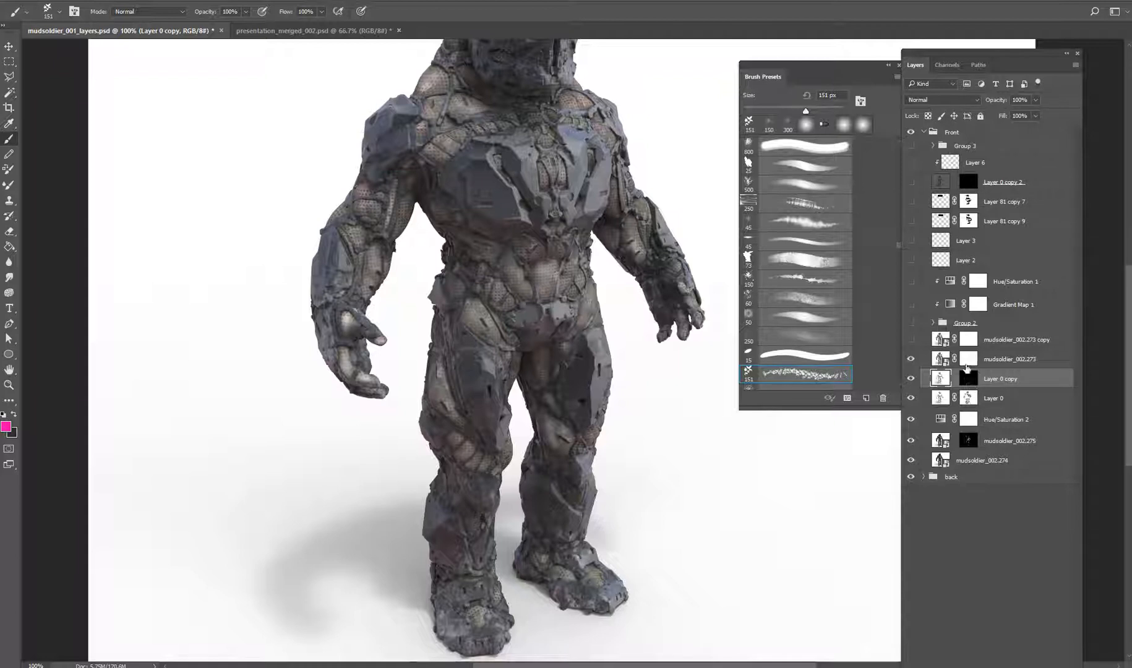
pyautogui.click(944, 393)
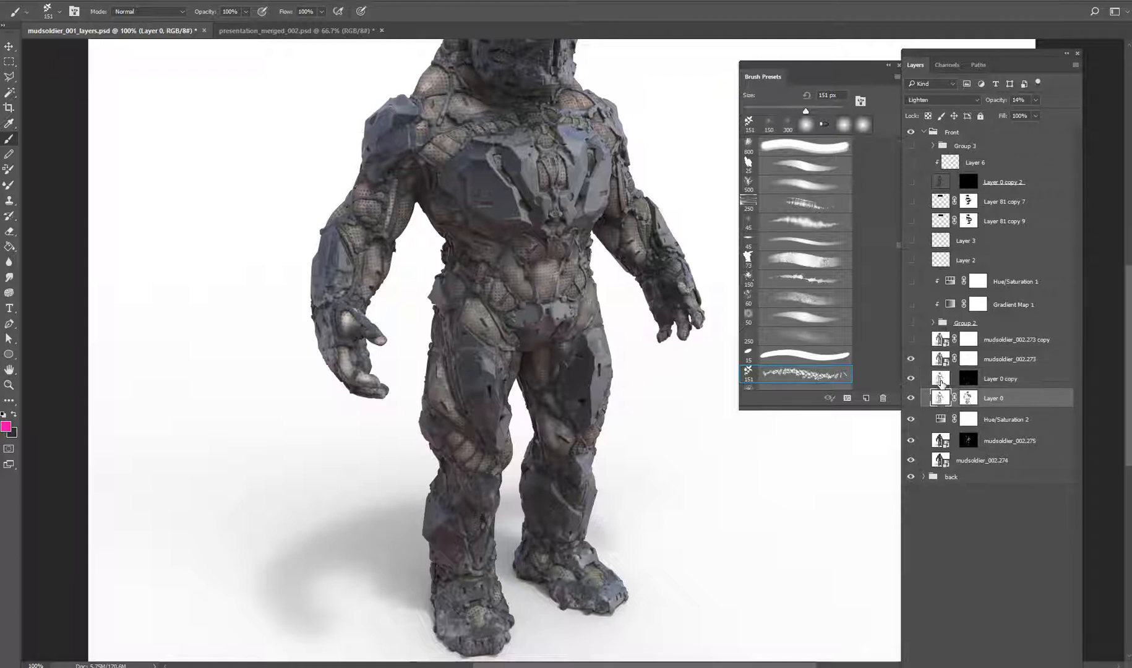
pyautogui.click(939, 381)
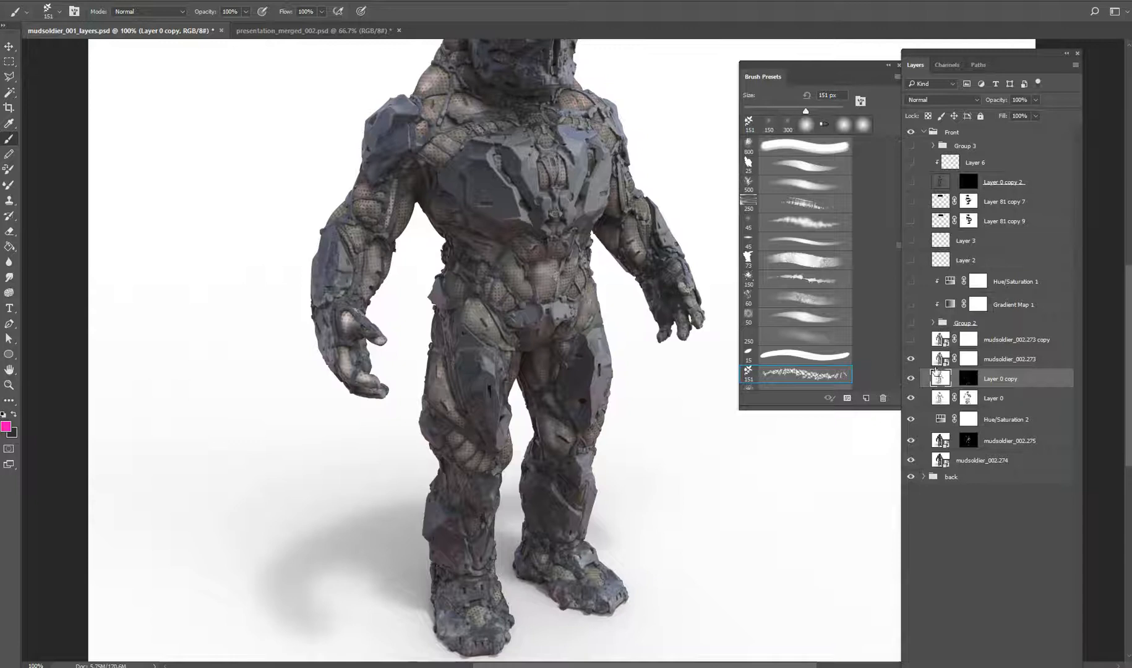
# Select the mudsoldier_002.273 layer and toggle its visibility repeatedly to examine its Saturation blend effect.
pyautogui.click(940, 358)
pyautogui.click(911, 364)
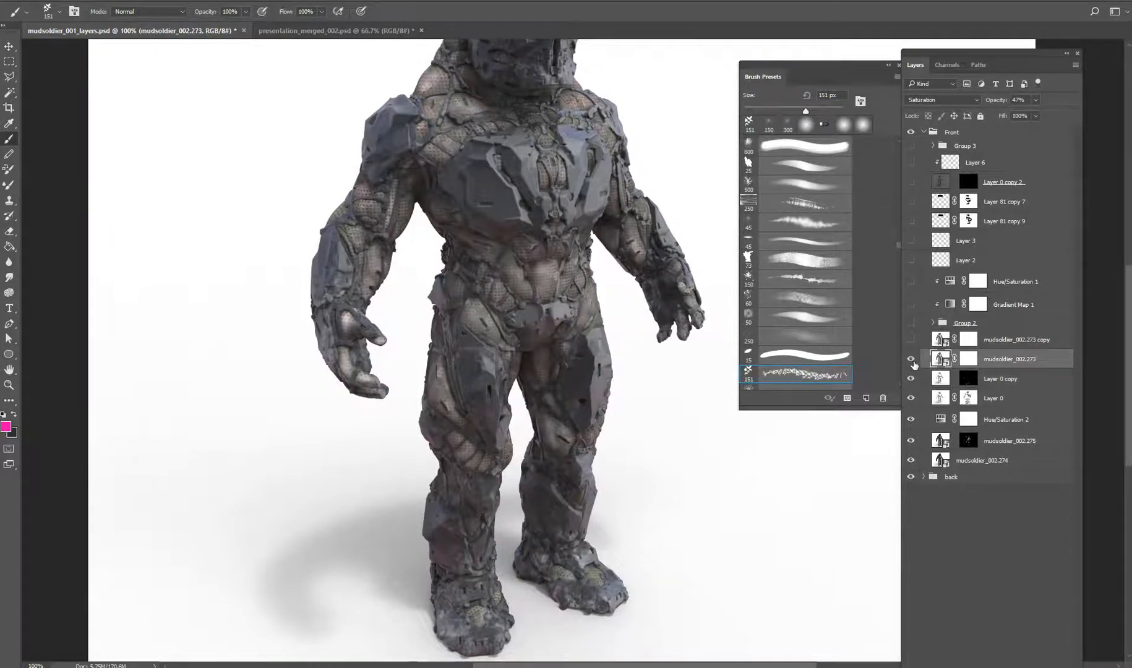
pyautogui.click(911, 365)
pyautogui.click(912, 365)
pyautogui.click(913, 365)
pyautogui.click(912, 366)
pyautogui.click(912, 368)
pyautogui.click(913, 370)
pyautogui.click(913, 371)
pyautogui.click(913, 373)
# Show the mudsoldier_002.273 copy layer and compare the soldier with and without it.
pyautogui.click(939, 339)
pyautogui.click(911, 340)
pyautogui.click(913, 341)
pyautogui.click(912, 339)
pyautogui.moveTo(628, 220); pyautogui.dragTo(607, 264)
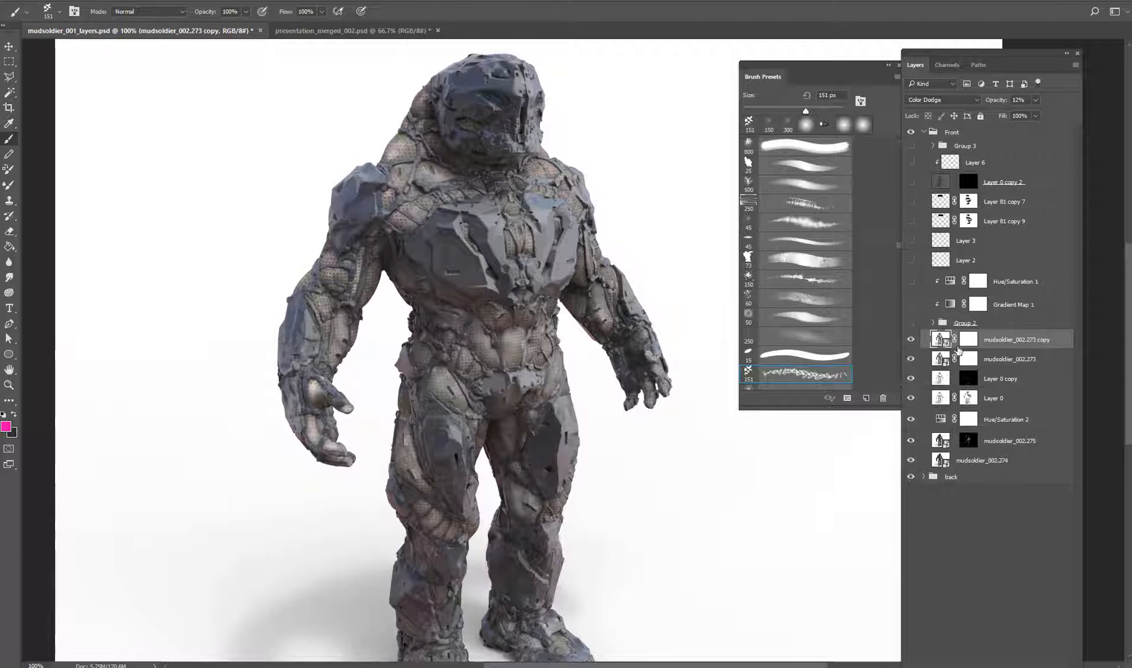
# Try Soft Light, Saturation, Exclusion and Lighter Color blending on the mudsoldier_002.273 copy layer, and return it to Color Dodge.
pyautogui.moveTo(847, 68); pyautogui.dragTo(769, 80)
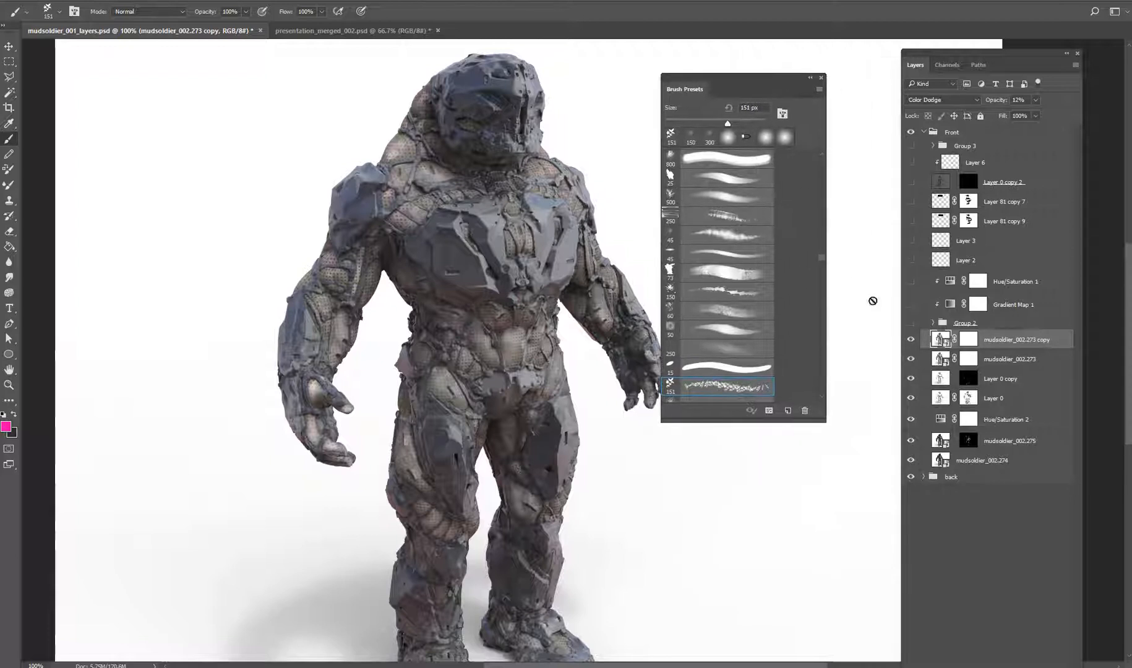
pyautogui.click(931, 99)
pyautogui.click(932, 100)
pyautogui.click(950, 101)
pyautogui.click(940, 177)
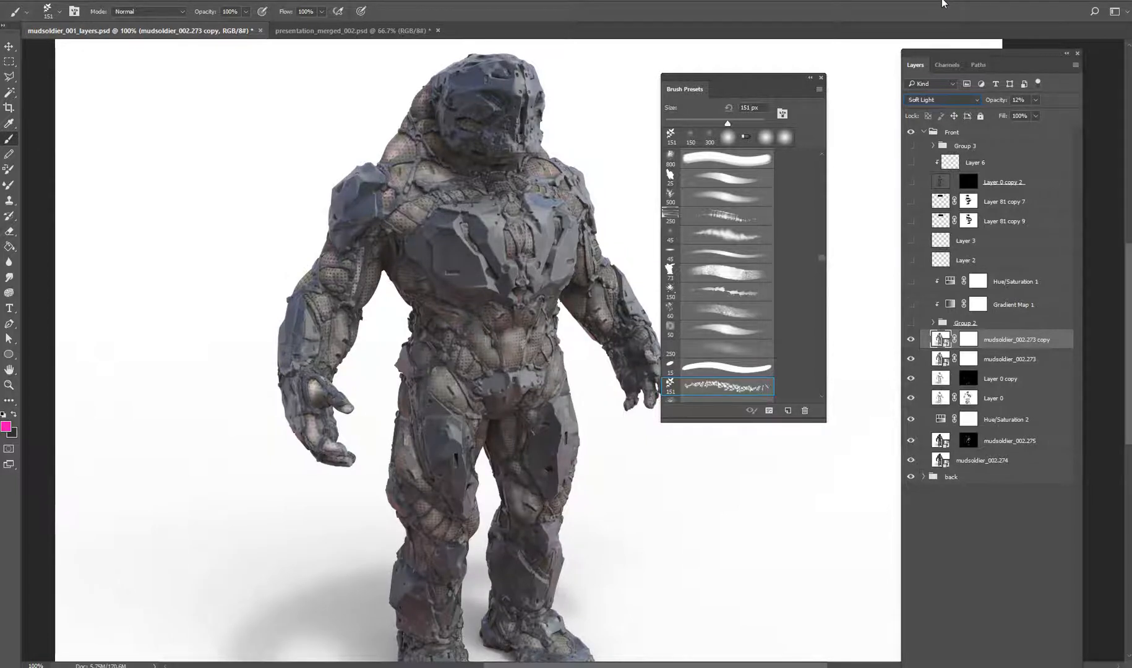
pyautogui.press('Down')
pyautogui.press('Down')
pyautogui.press('Down')
pyautogui.press('Down')
pyautogui.press('Down')
pyautogui.press('Down')
pyautogui.press('Down')
pyautogui.press('Down')
pyautogui.press('Down')
pyautogui.press('Down')
pyautogui.press('Down')
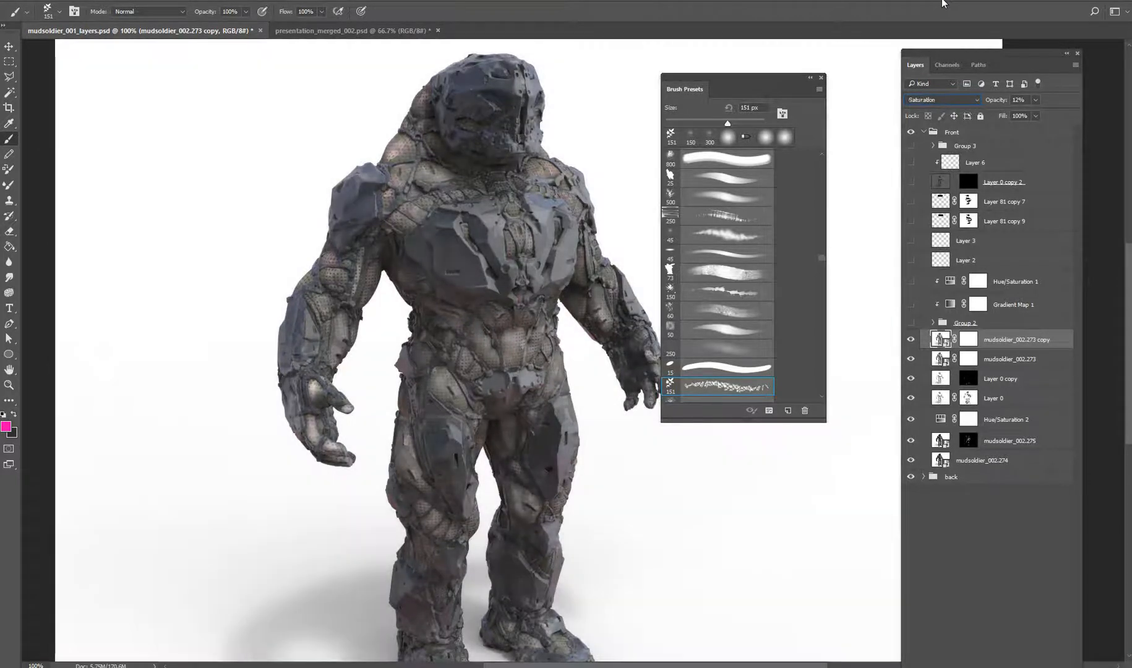
pyautogui.press('Up')
pyautogui.press('Up')
pyautogui.press('Up')
pyautogui.press('Up')
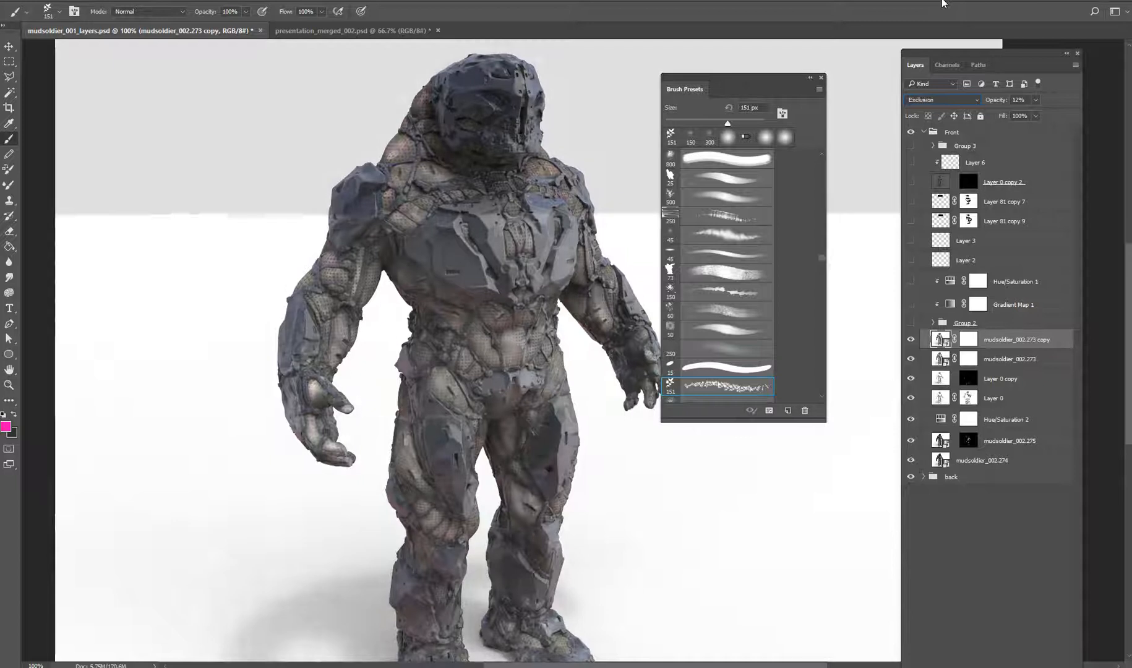
pyautogui.press('Up')
pyautogui.press('Up')
pyautogui.press('Up')
pyautogui.press('Up')
pyautogui.press('Down')
pyautogui.press('Down')
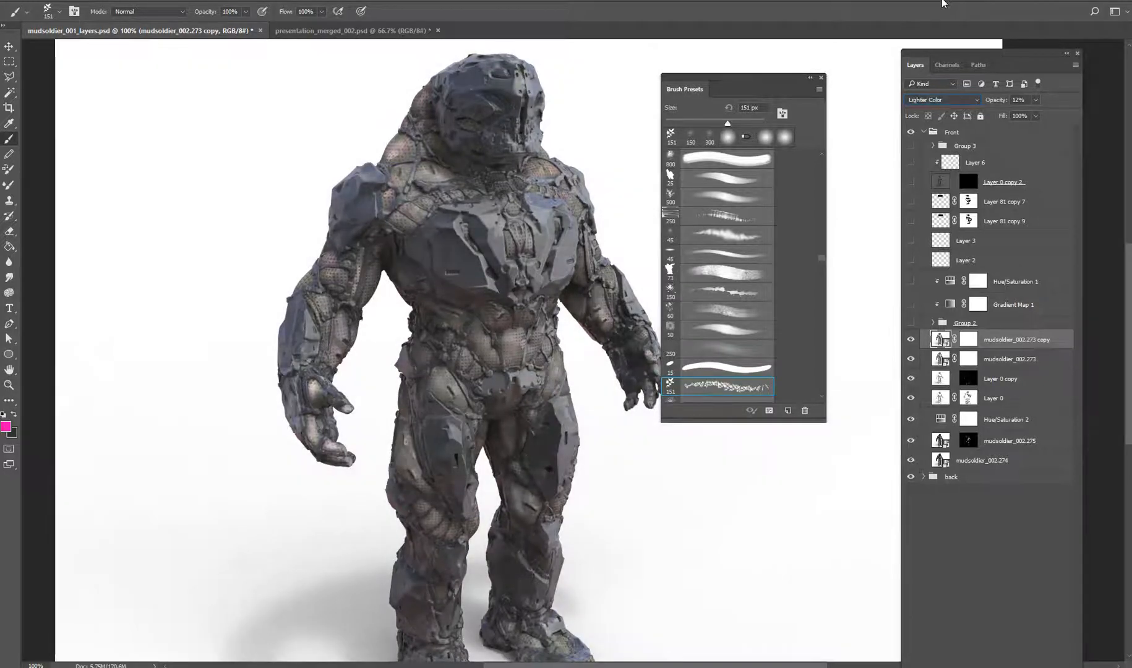
pyautogui.click(942, 99)
pyautogui.click(926, 192)
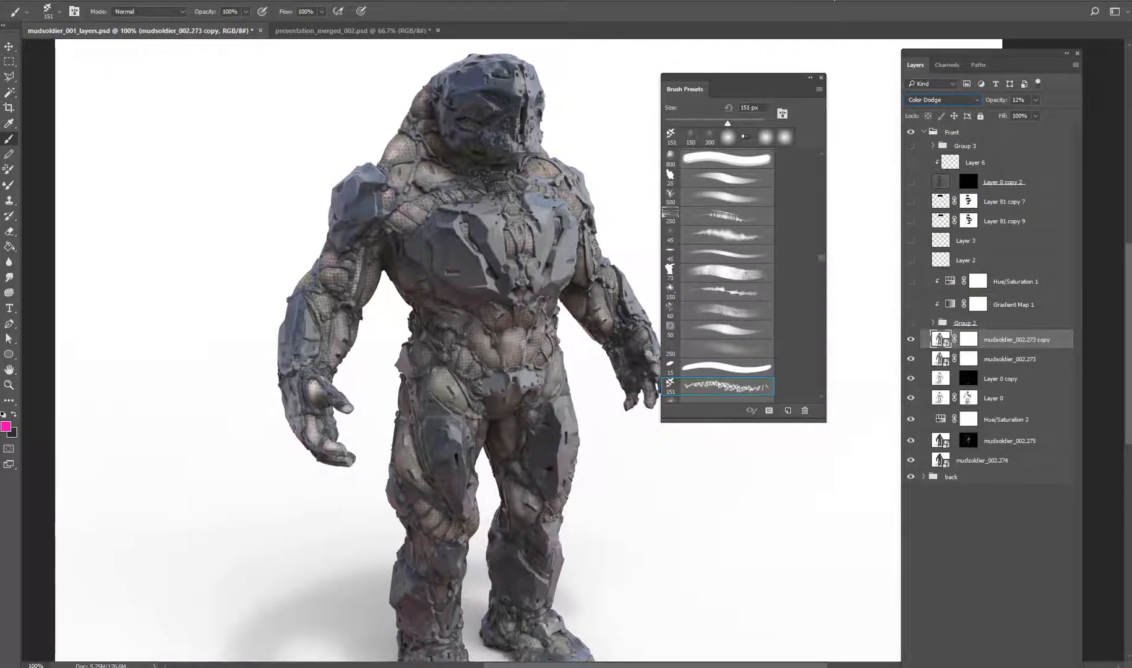
pyautogui.click(911, 340)
pyautogui.click(910, 342)
# Rename Group 2 as Metal and show it together with Gradient Map 1 and Hue/Saturation 1.
pyautogui.click(933, 322)
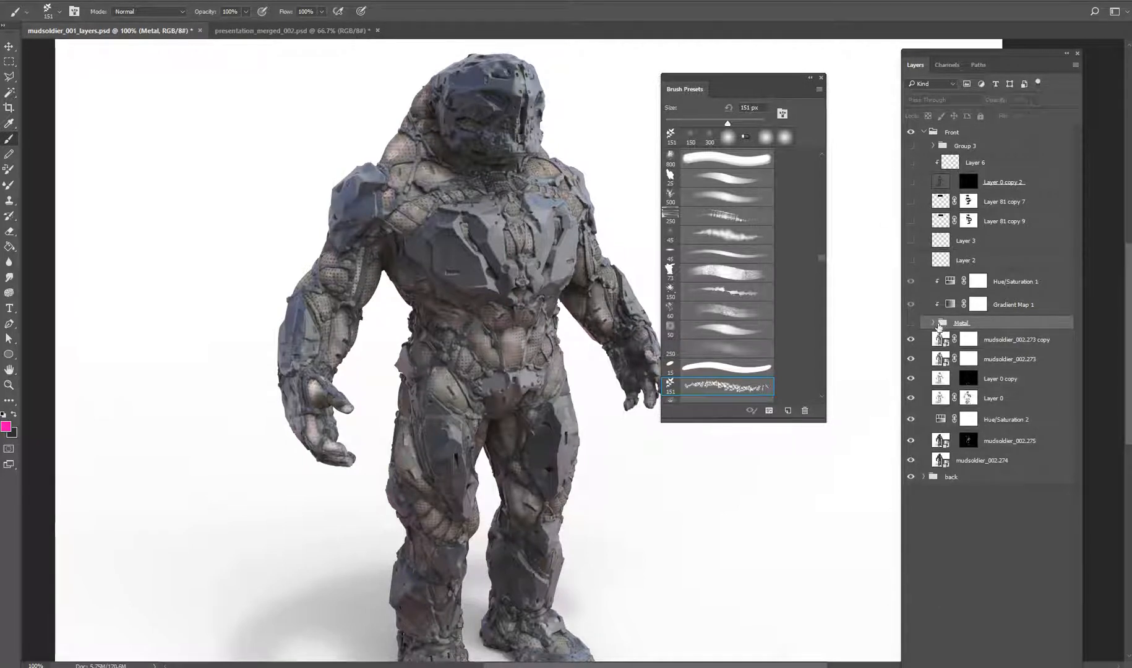
pyautogui.click(911, 325)
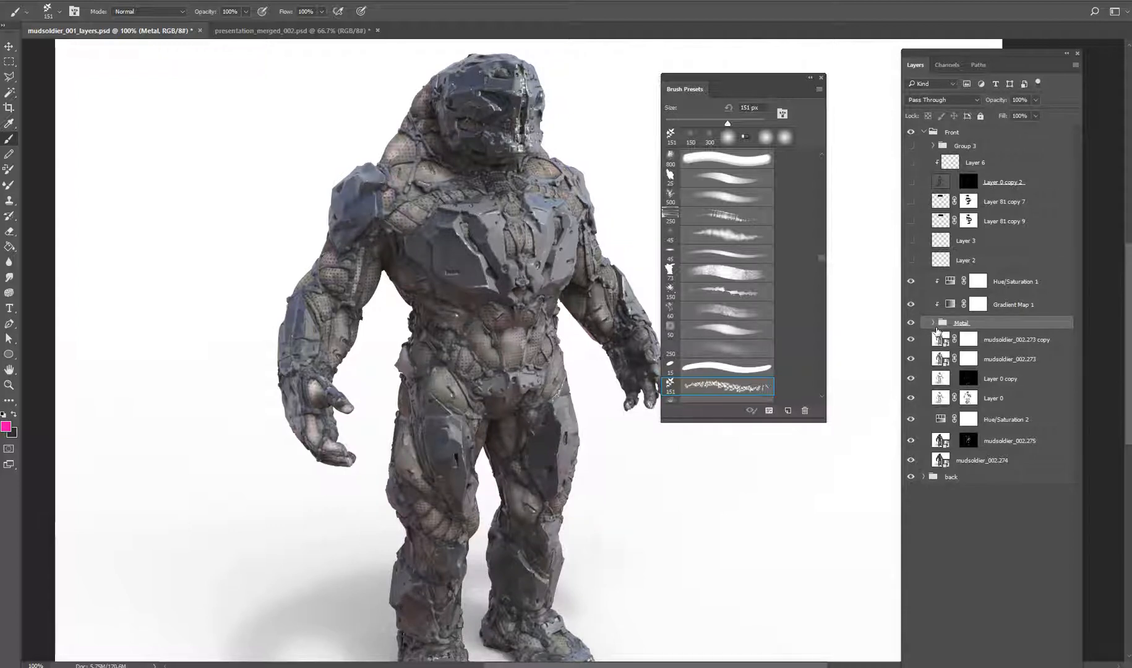
# Expand the Metal group and hide Hue/Saturation 1, Gradient Map 1 and the group's two middle layers.
pyautogui.click(933, 322)
pyautogui.click(910, 281)
pyautogui.click(910, 304)
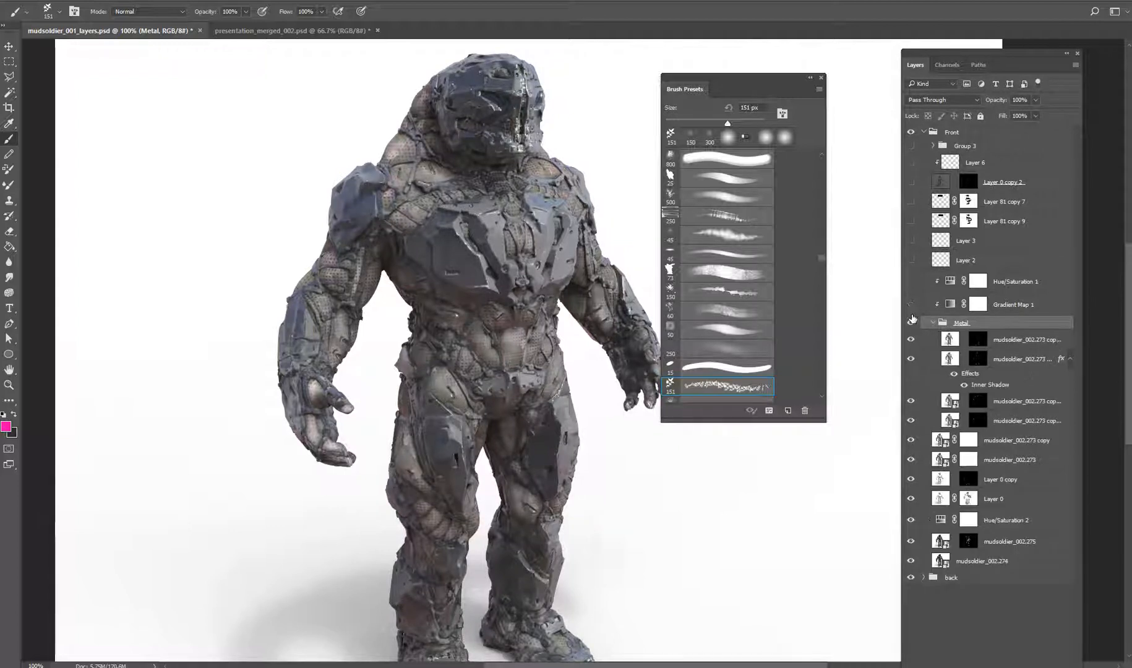
pyautogui.click(910, 359)
pyautogui.click(910, 401)
# Toggle the Metal group's bottom layer, open its smart object mudsoldier_002.273.jpg to inspect the source render, and return to mudsoldier_001_layers.psd.
pyautogui.click(912, 422)
pyautogui.click(914, 422)
pyautogui.click(914, 423)
pyautogui.click(916, 423)
pyautogui.click(953, 422)
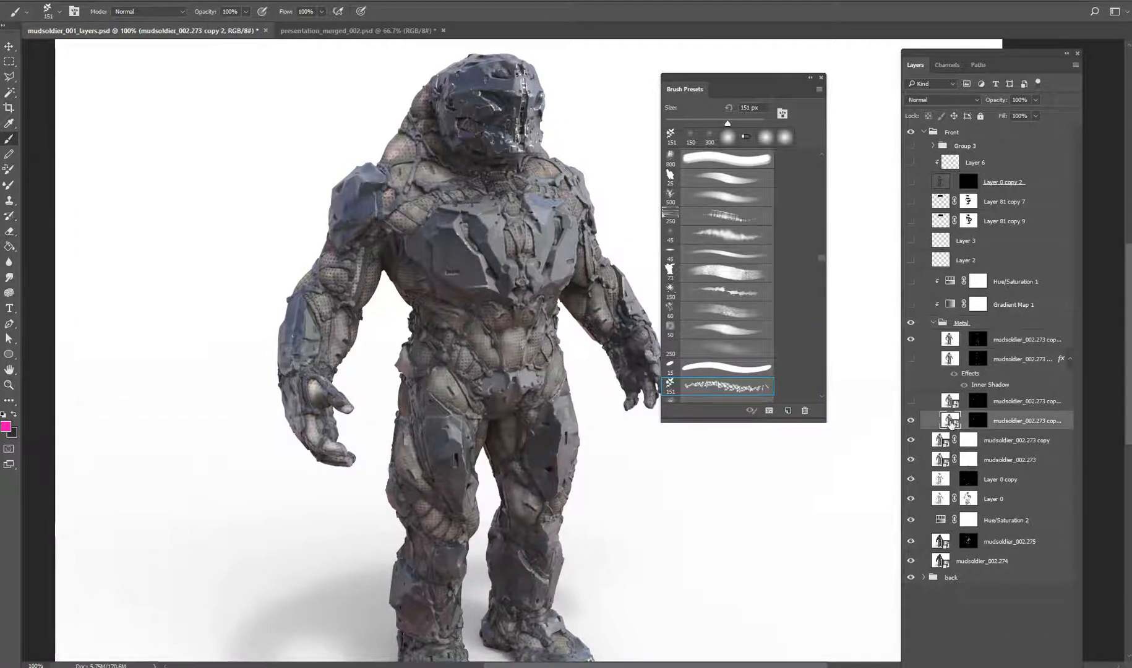
pyautogui.doubleClick(951, 422)
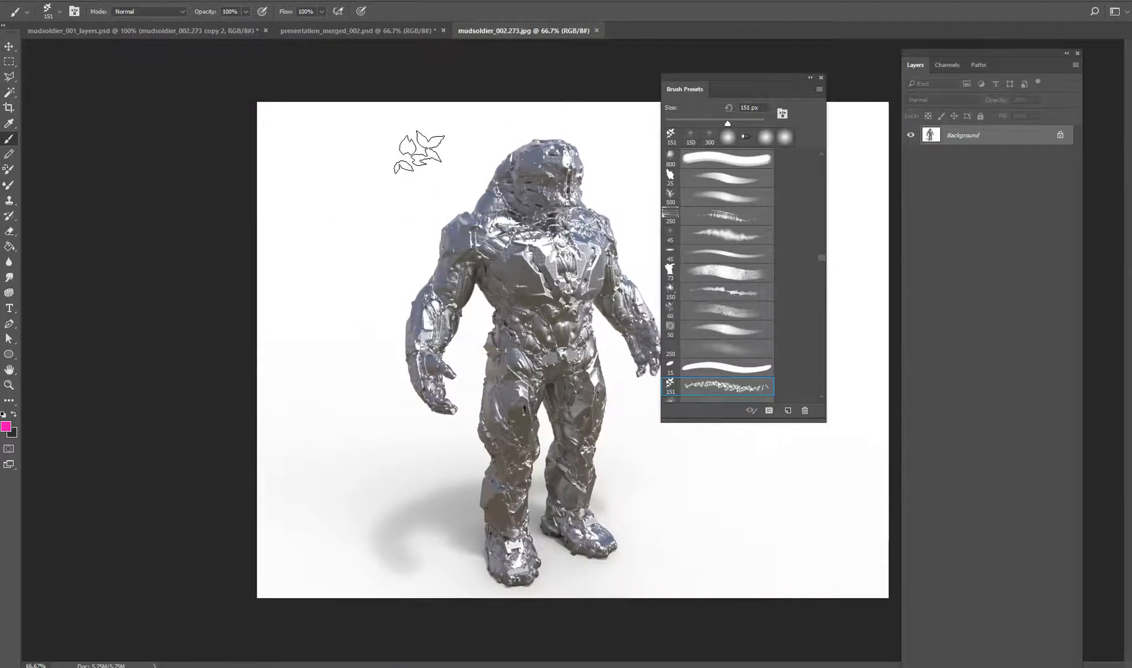
pyautogui.click(207, 31)
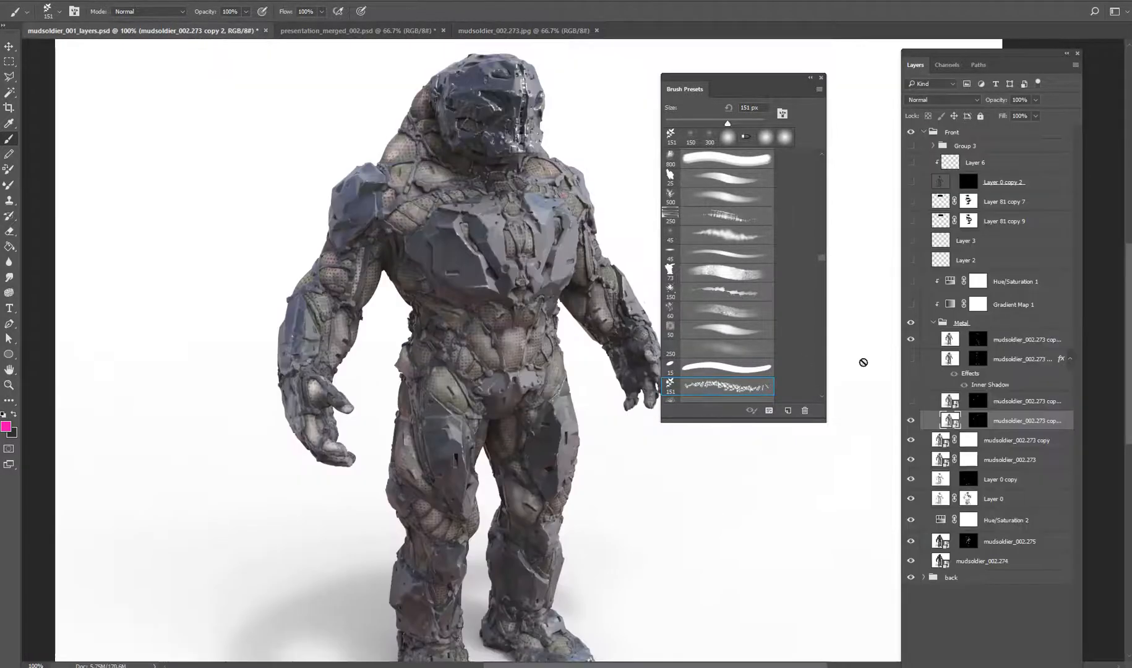
# Target the layer mask of mudsoldier_002.273 copy 2 for painting in white with the spatter brush at 25 px.
pyautogui.click(979, 423)
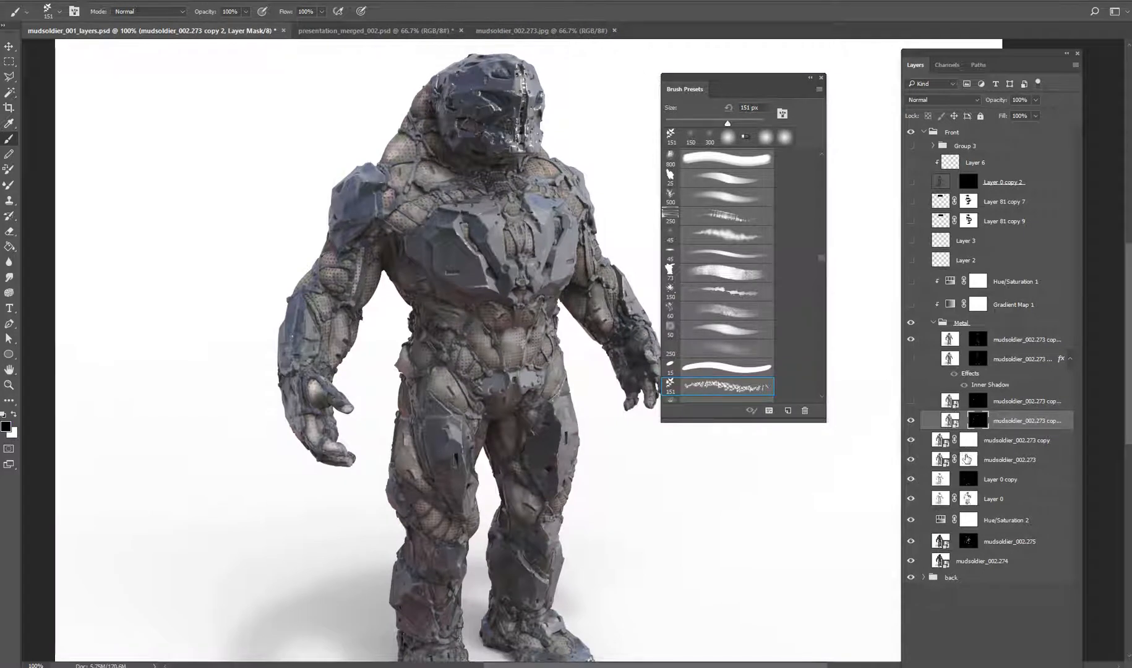
pyautogui.press('x')
pyautogui.press('.')
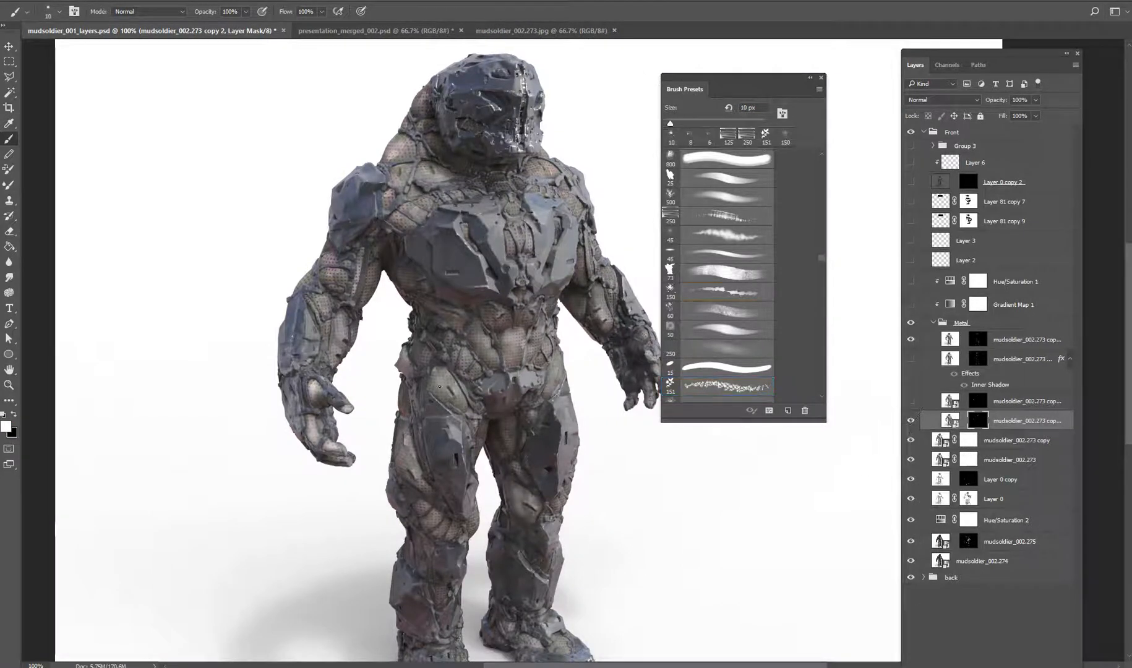
pyautogui.click(741, 286)
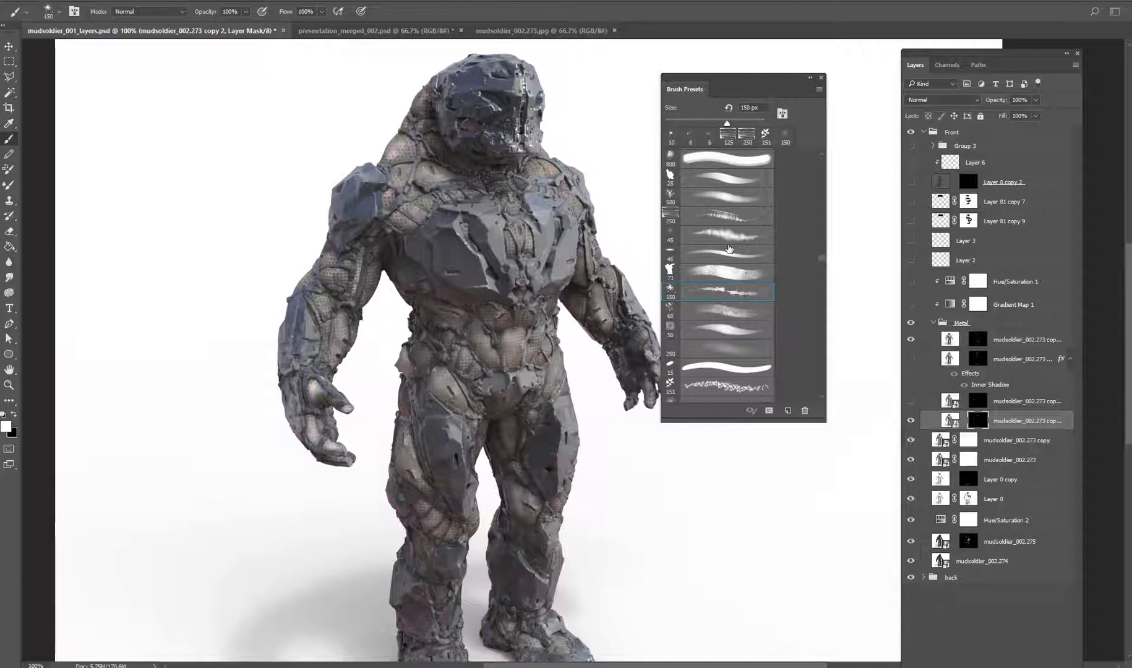
pyautogui.click(730, 248)
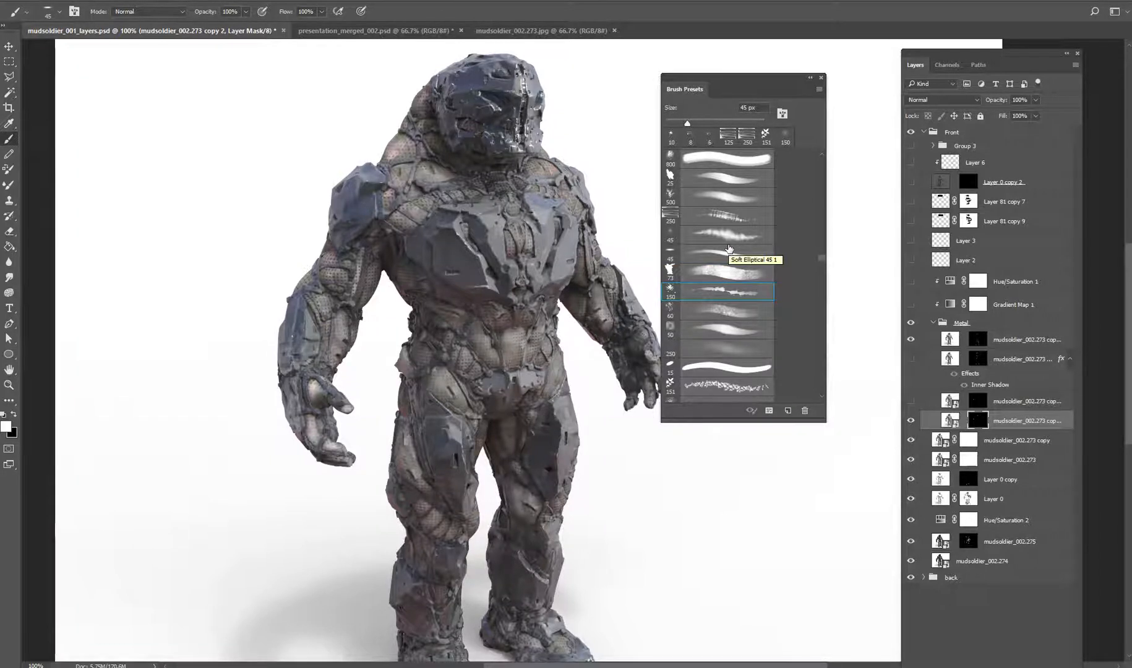
pyautogui.moveTo(485, 254)
pyautogui.mouseDown()
pyautogui.moveTo(476, 288)
pyautogui.moveTo(521, 356)
pyautogui.moveTo(530, 337)
pyautogui.moveTo(518, 328)
pyautogui.moveTo(521, 288)
pyautogui.moveTo(511, 337)
pyautogui.mouseUp()
pyautogui.press('[')
pyautogui.press('[')
pyautogui.press('[')
pyautogui.press('[')
pyautogui.press('[')
pyautogui.press('[')
pyautogui.press('[')
pyautogui.press('[')
pyautogui.press('[')
pyautogui.press('[')
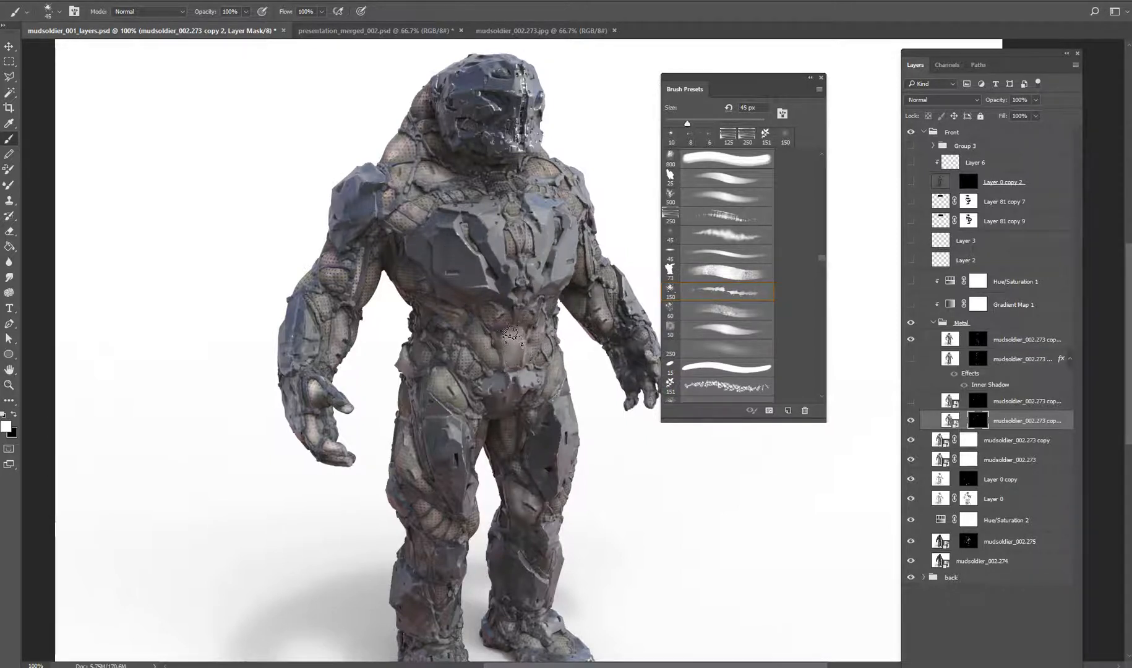
pyautogui.press('[')
pyautogui.hotkey('ctrl', '+')
pyautogui.hotkey('ctrl', '+')
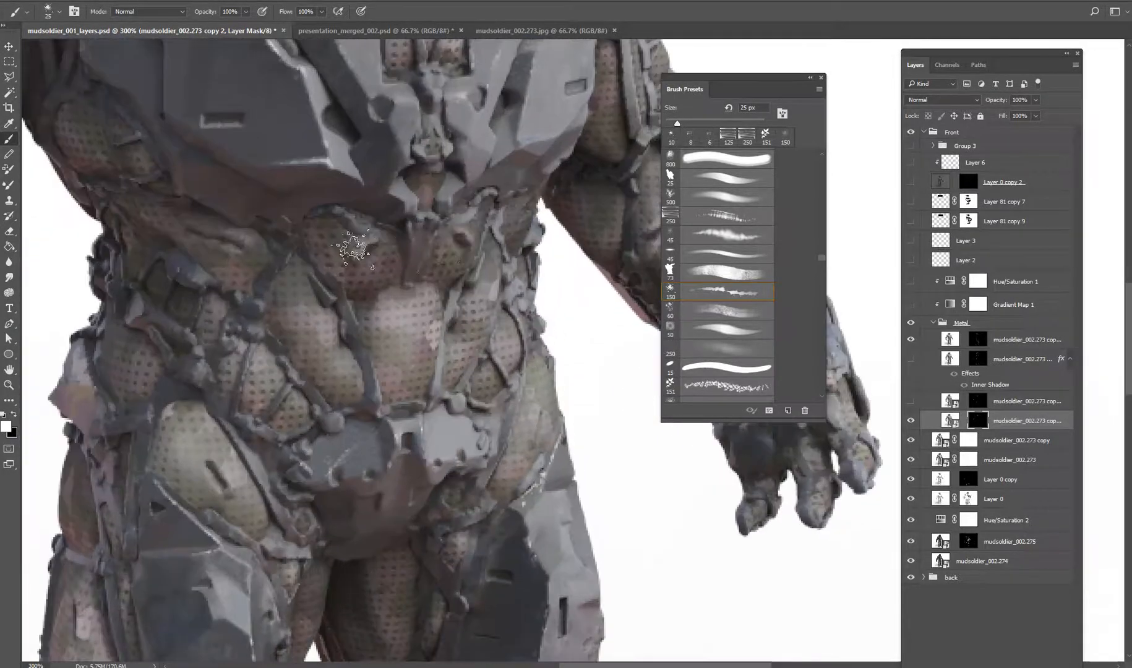
# Paint fine wear strokes with a 9 px spatter brush on the mask across the chest plate's dark groove and edges.
pyautogui.scroll(5, 328, 182)
pyautogui.hscroll(-4, 328, 182)
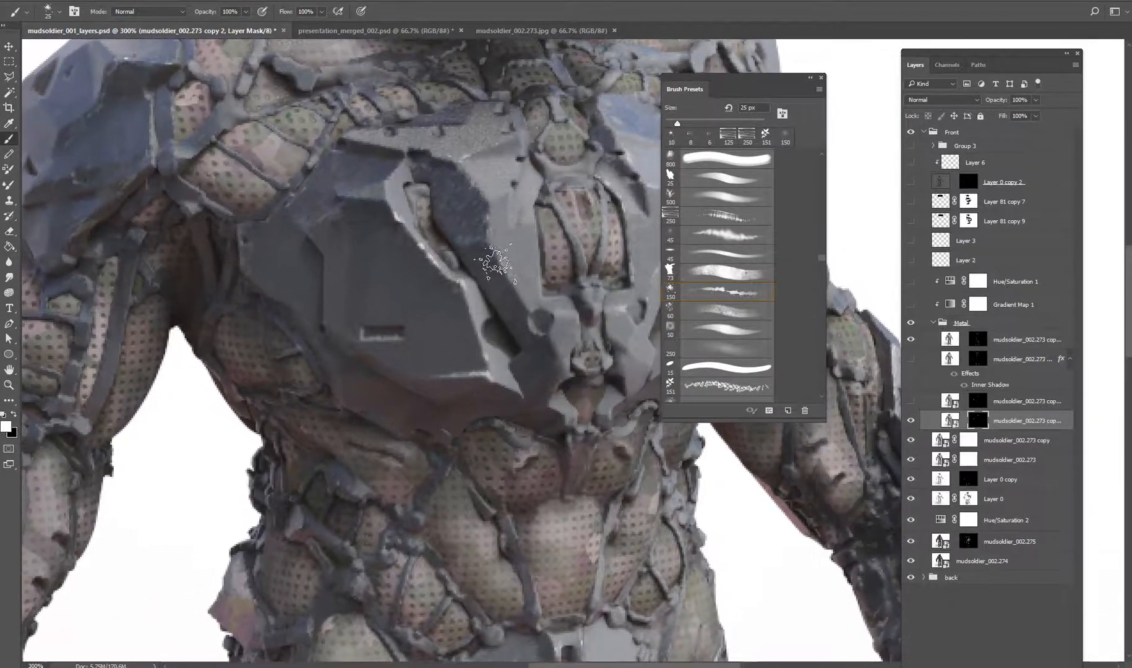
pyautogui.press('[')
pyautogui.press('[')
pyautogui.press('[')
pyautogui.press('[')
pyautogui.moveTo(585, 422); pyautogui.dragTo(592, 427)
pyautogui.moveTo(479, 159); pyautogui.dragTo(498, 207)
pyautogui.moveTo(469, 113); pyautogui.dragTo(477, 139)
pyautogui.moveTo(504, 190); pyautogui.dragTo(511, 212)
pyautogui.moveTo(478, 117); pyautogui.dragTo(485, 141)
pyautogui.moveTo(512, 220); pyautogui.dragTo(519, 237)
pyautogui.moveTo(509, 97); pyautogui.dragTo(518, 197)
pyautogui.moveTo(529, 199); pyautogui.dragTo(537, 254)
pyautogui.moveTo(526, 129); pyautogui.dragTo(535, 165)
pyautogui.moveTo(531, 180); pyautogui.dragTo(541, 225)
pyautogui.hotkey('ctrl', 'z')
pyautogui.scroll(5, 493, 283)
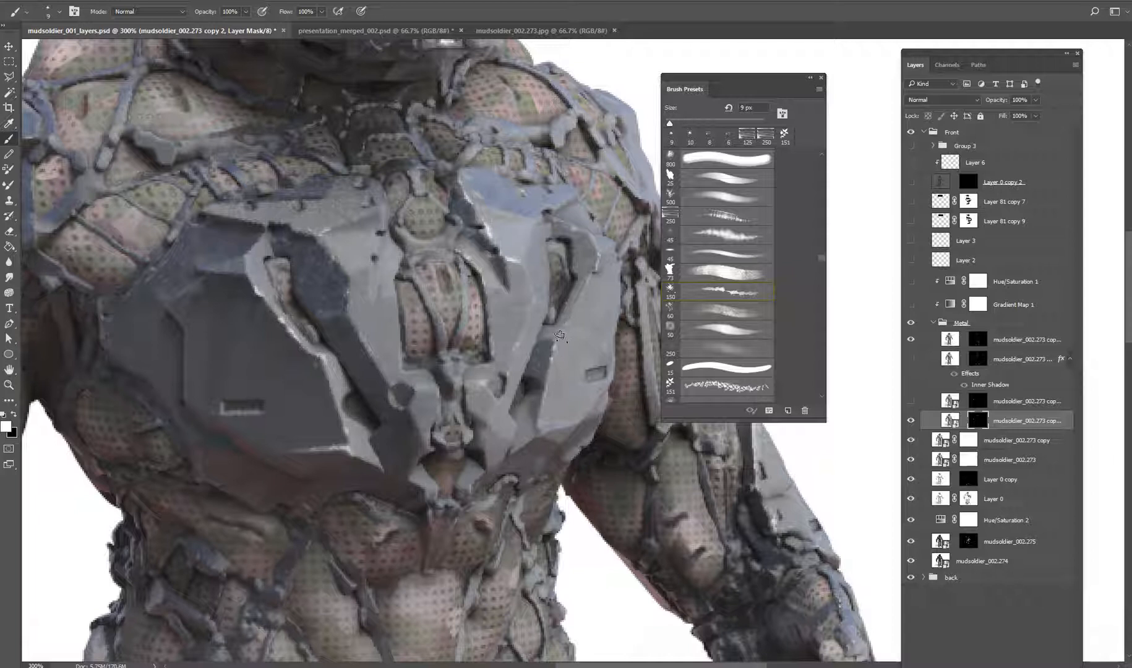
# Reveal bright metal along the chest plate's upper edge on the mask in white with another brush, and trim it in black.
pyautogui.moveTo(451, 288)
pyautogui.mouseDown()
pyautogui.moveTo(482, 275)
pyautogui.moveTo(505, 282)
pyautogui.moveTo(468, 314)
pyautogui.moveTo(492, 271)
pyautogui.mouseUp()
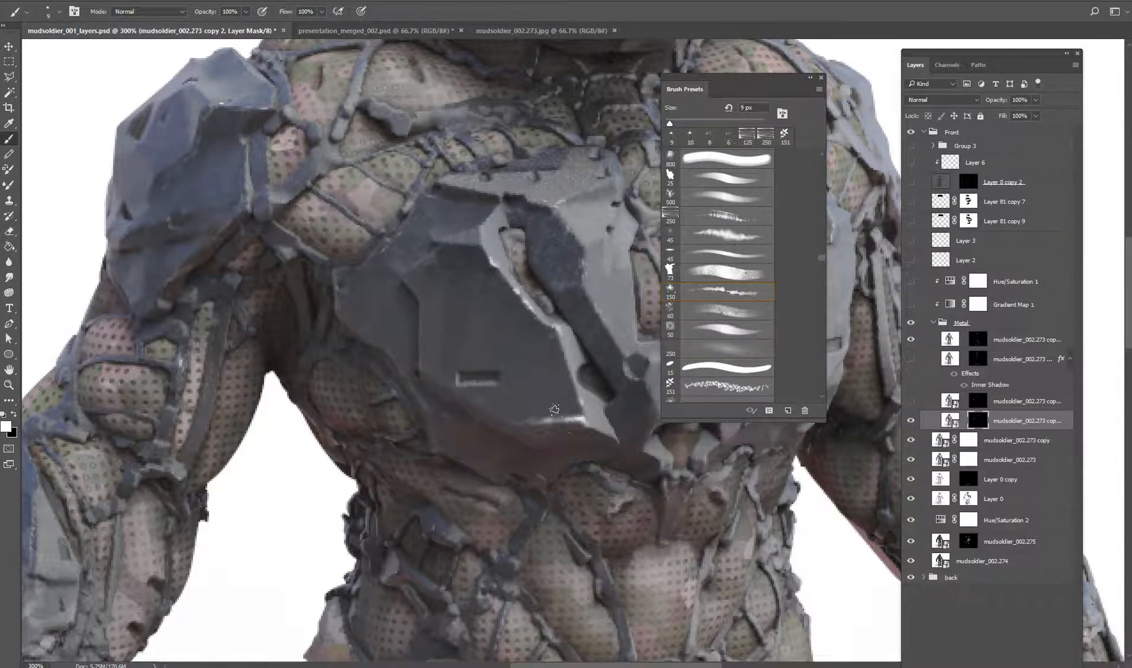
pyautogui.click(702, 371)
pyautogui.press('[')
pyautogui.press('[')
pyautogui.press('[')
pyautogui.press('[')
pyautogui.moveTo(479, 239)
pyautogui.mouseDown()
pyautogui.moveTo(509, 197)
pyautogui.moveTo(491, 191)
pyautogui.moveTo(564, 215)
pyautogui.moveTo(599, 265)
pyautogui.mouseUp()
pyautogui.press('x')
pyautogui.moveTo(561, 210)
pyautogui.mouseDown()
pyautogui.moveTo(573, 248)
pyautogui.moveTo(542, 195)
pyautogui.moveTo(522, 190)
pyautogui.moveTo(550, 199)
pyautogui.moveTo(494, 188)
pyautogui.mouseUp()
pyautogui.moveTo(480, 229); pyautogui.dragTo(477, 245)
# Return to the spatter brush at 1 px and refine the mask in black around the chest plate's bright edge.
pyautogui.click(699, 291)
pyautogui.press('[')
pyautogui.press('[')
pyautogui.press('[')
pyautogui.press('[')
pyautogui.press('[')
pyautogui.press('[')
pyautogui.press('[')
pyautogui.press('[')
pyautogui.press('[')
pyautogui.press('[')
pyautogui.press('[')
pyautogui.press('[')
pyautogui.press('[')
pyautogui.press('[')
pyautogui.press('[')
pyautogui.press('[')
pyautogui.press('[')
pyautogui.press('[')
pyautogui.press('[')
pyautogui.press('[')
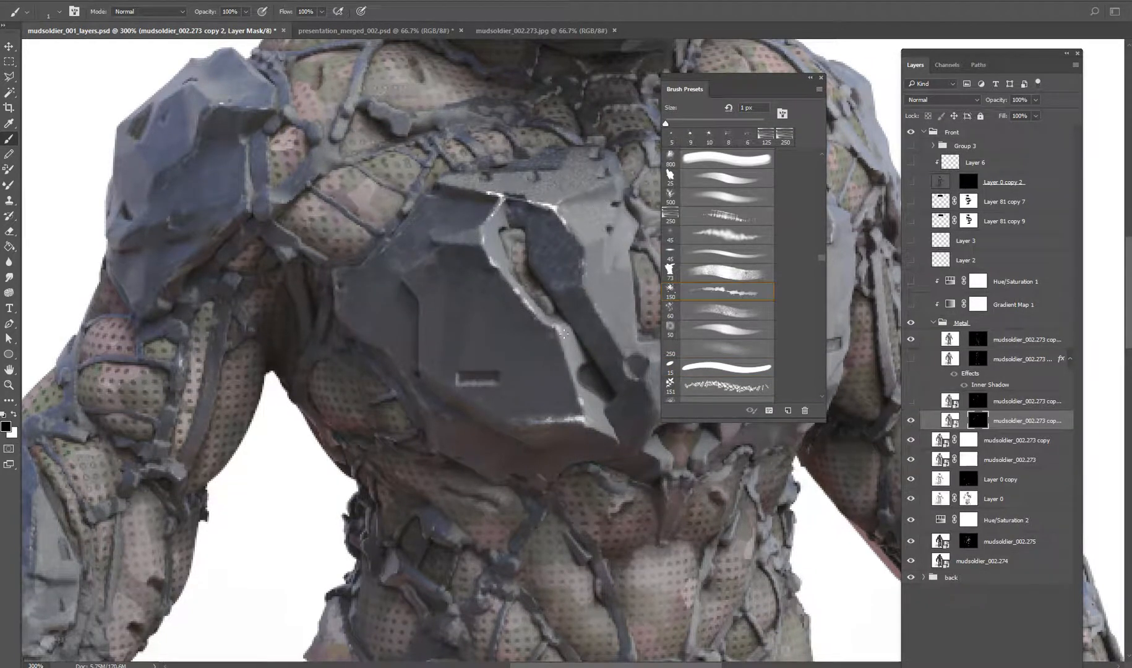
pyautogui.moveTo(549, 298); pyautogui.dragTo(546, 340)
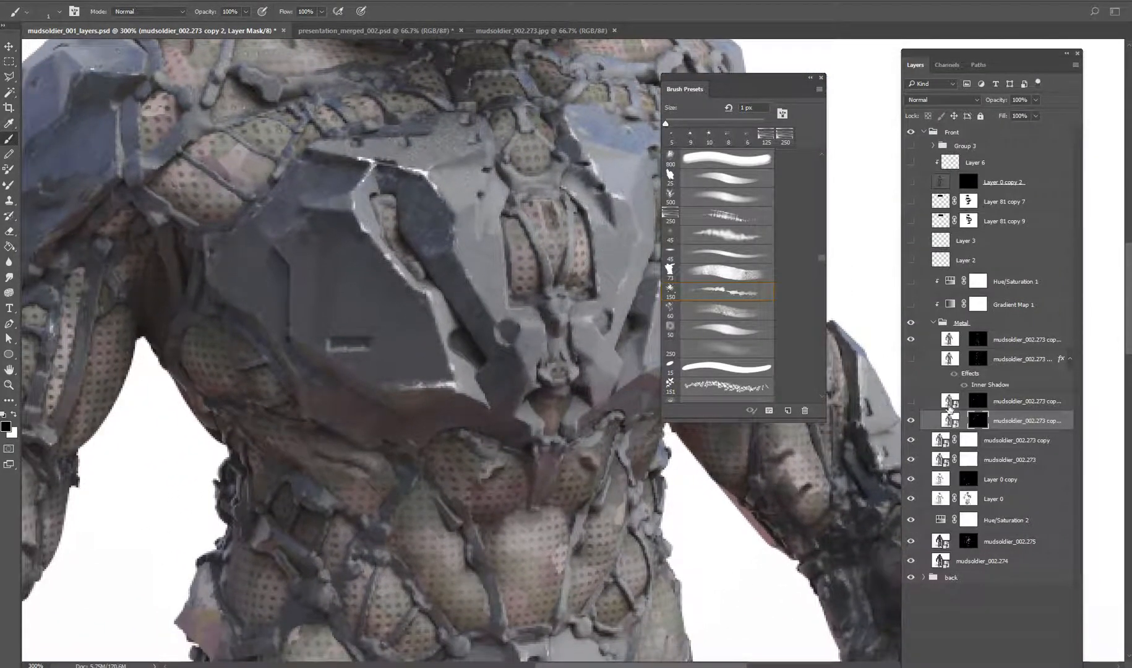
# Show and select the mudsoldier_002.273 copy 3 layer in the Metal group and compare its effect on the armor.
pyautogui.click(910, 401)
pyautogui.hotkey('ctrl', '-')
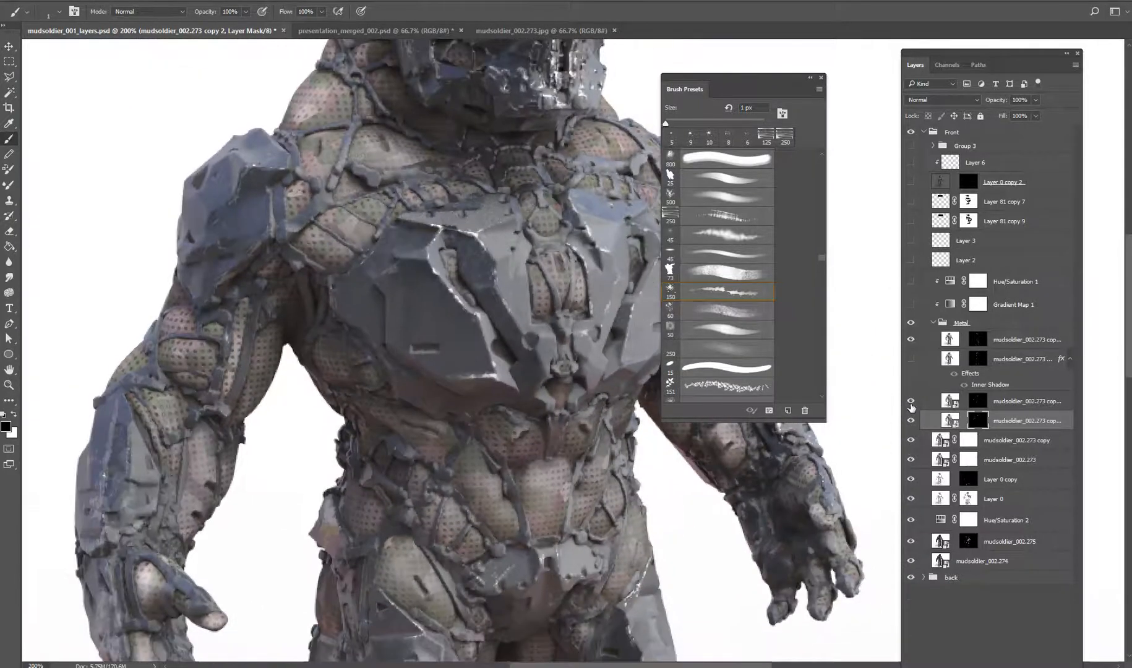
pyautogui.click(946, 402)
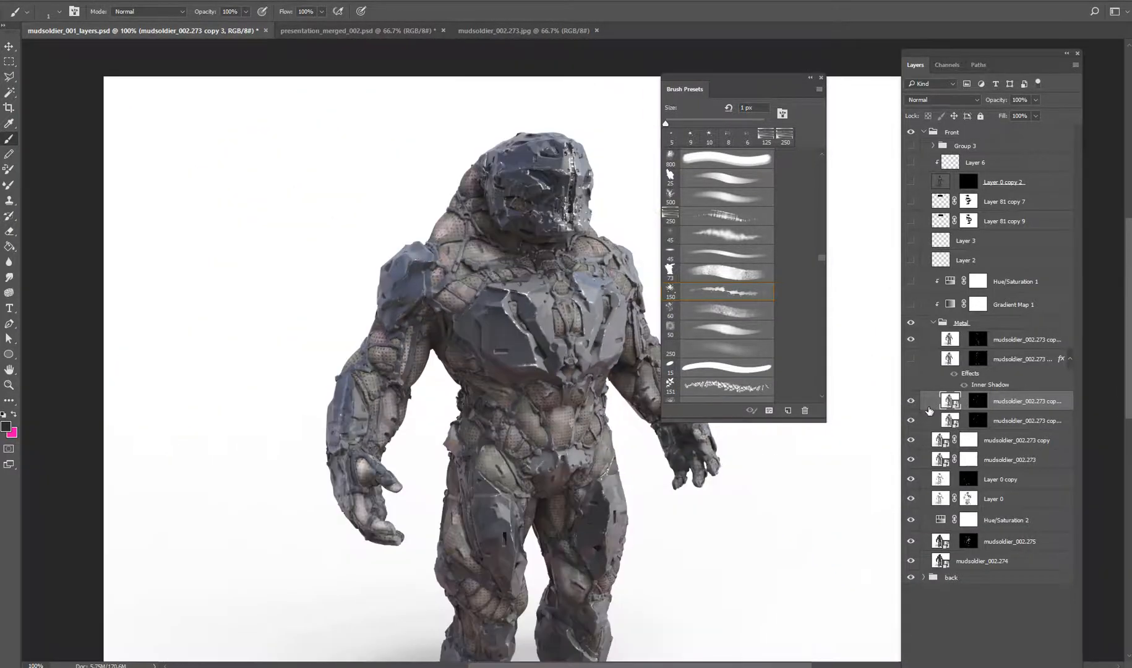
pyautogui.hotkey('ctrl', '+')
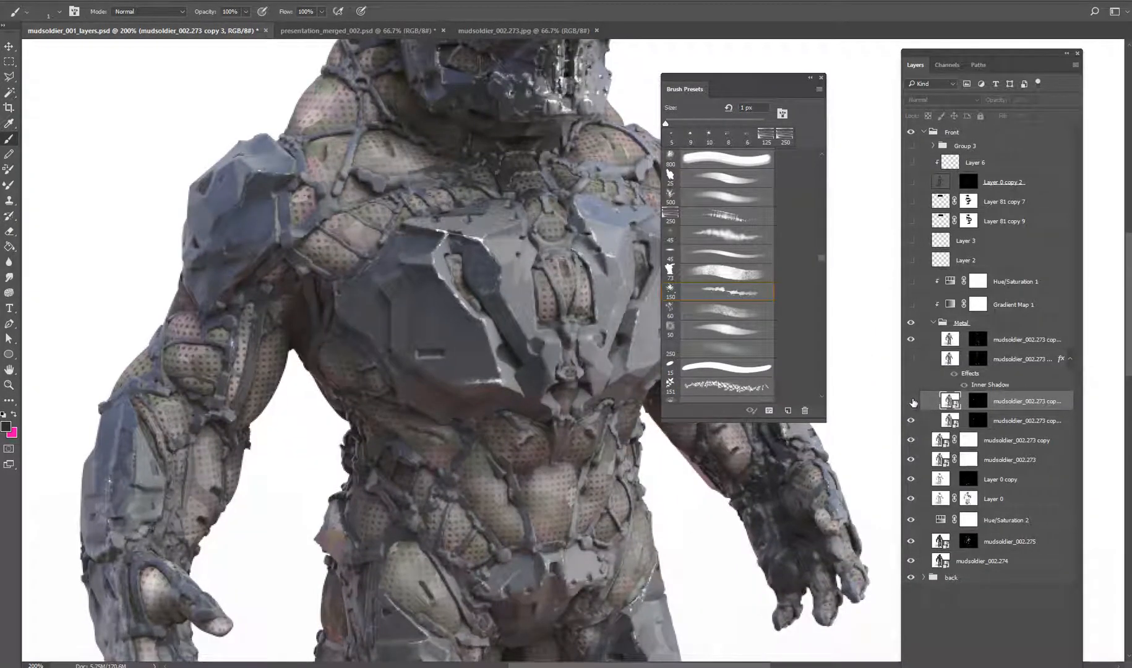
# Toggle the Metal group's upper two layers, leaving the Inner Shadow layer shown and the top one hidden.
pyautogui.click(911, 365)
pyautogui.click(910, 341)
pyautogui.click(910, 342)
pyautogui.click(911, 359)
pyautogui.click(911, 338)
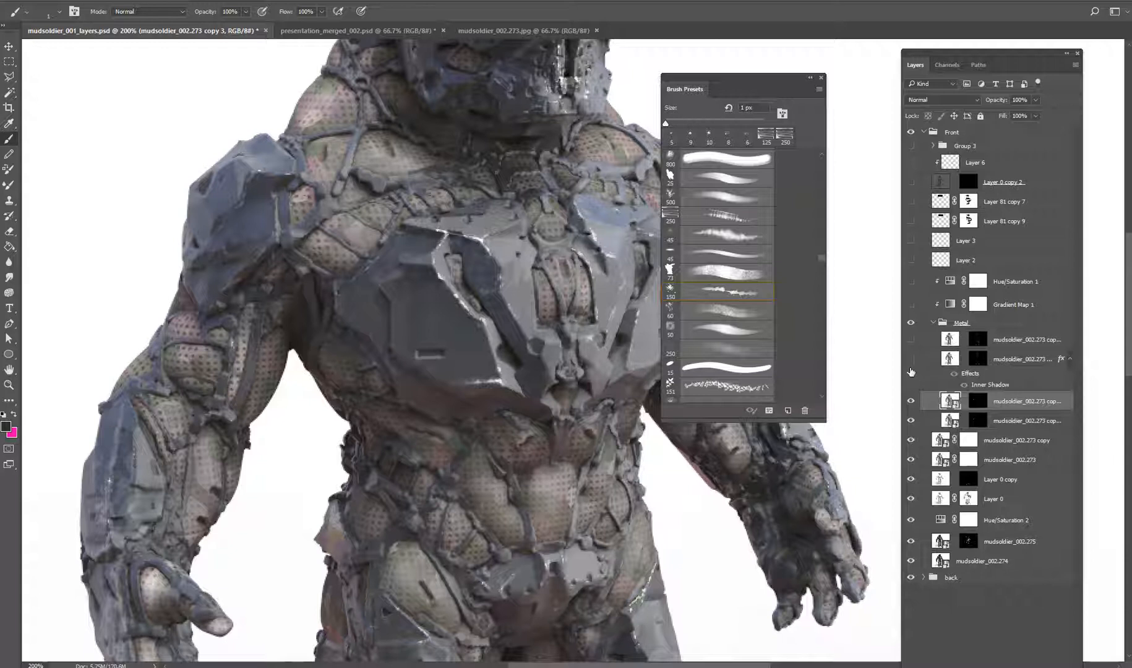
pyautogui.click(911, 361)
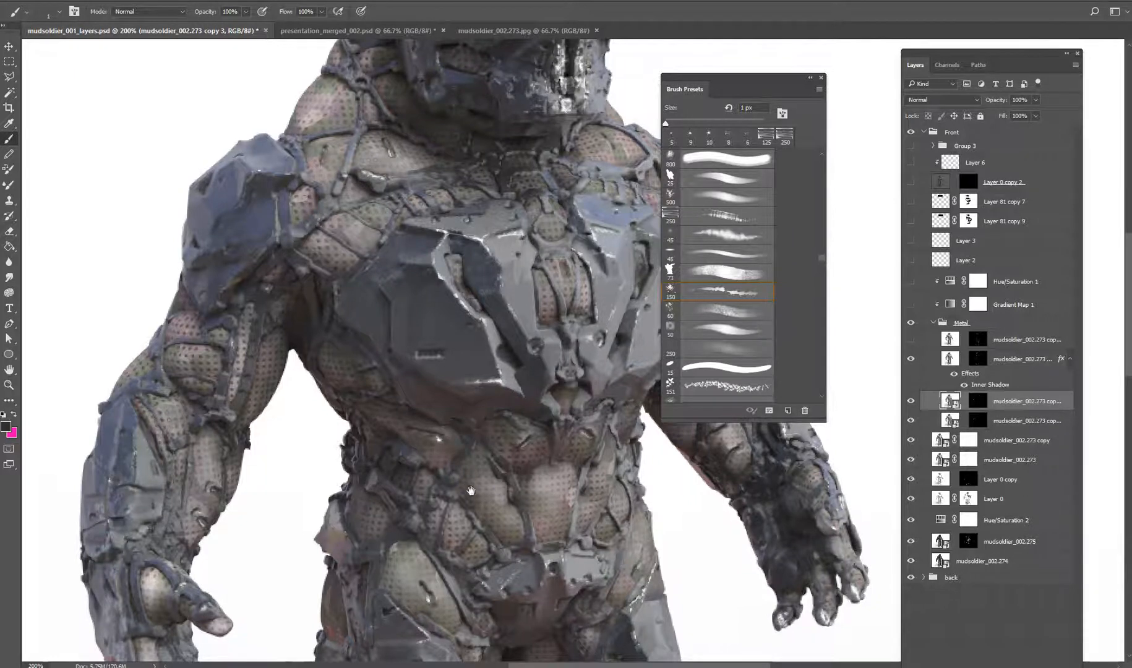
# Examine the dents, holes and exposed metal edges on the soldier's abdomen, shoulder and chest up close.
pyautogui.scroll(-5, 470, 491)
pyautogui.hscroll(3, 445, 438)
pyautogui.hotkey('ctrl', '+')
pyautogui.hotkey('ctrl', '+')
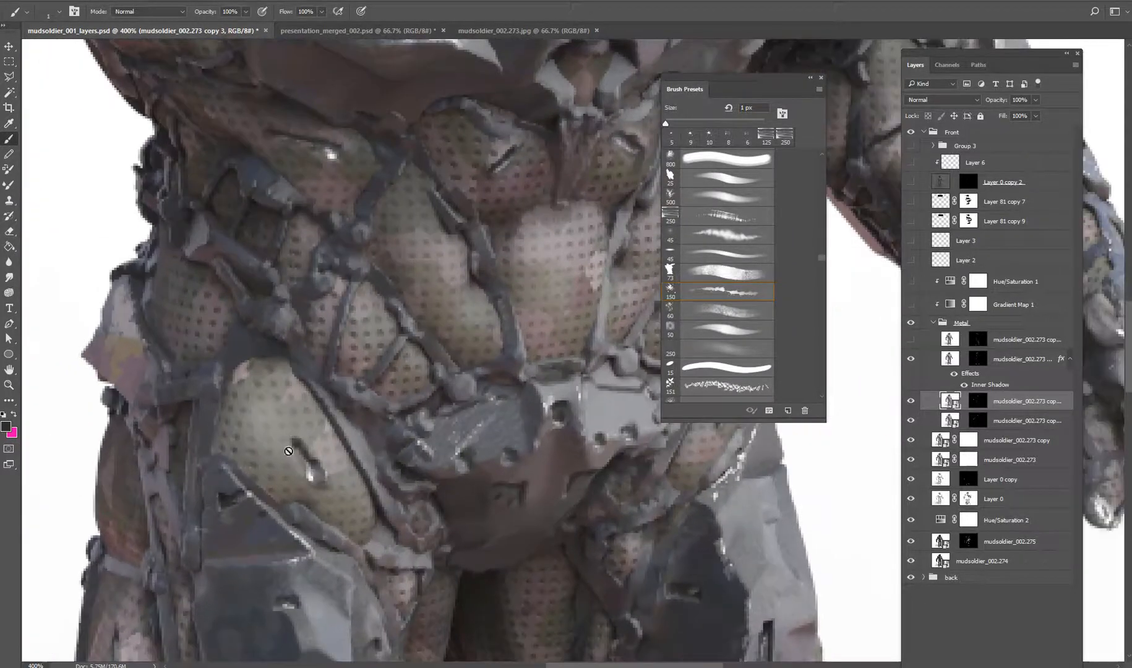
pyautogui.moveTo(396, 176); pyautogui.dragTo(392, 235)
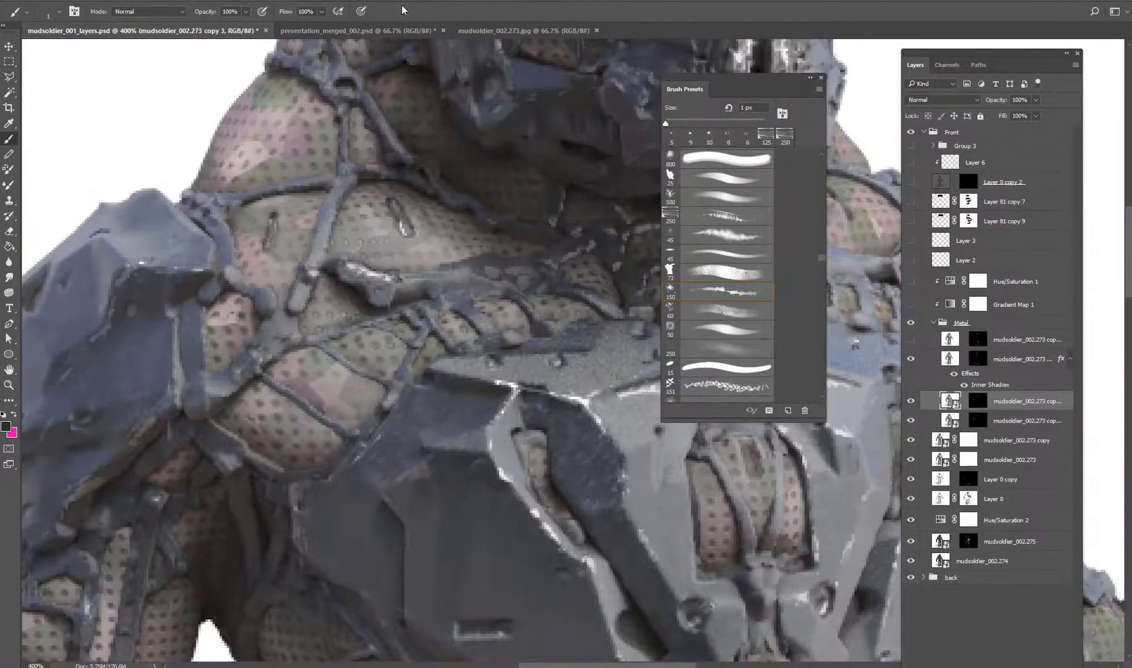
pyautogui.moveTo(435, 465); pyautogui.dragTo(415, 242)
pyautogui.hotkey('ctrl', '-')
pyautogui.hotkey('ctrl', '-')
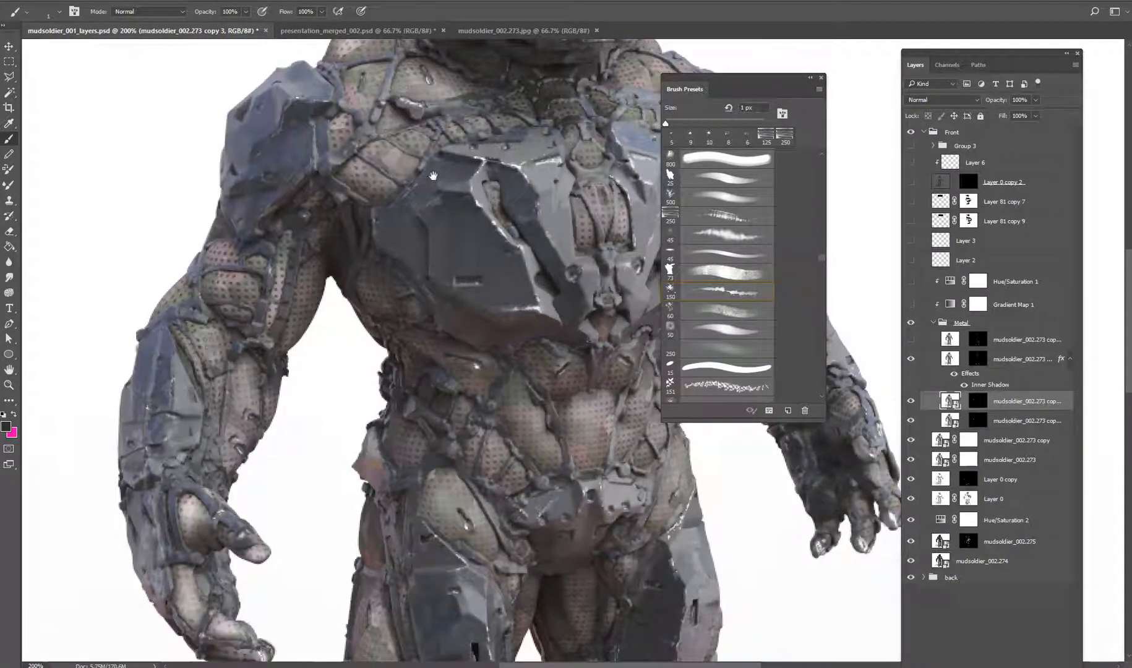
pyautogui.moveTo(433, 177); pyautogui.dragTo(383, 311)
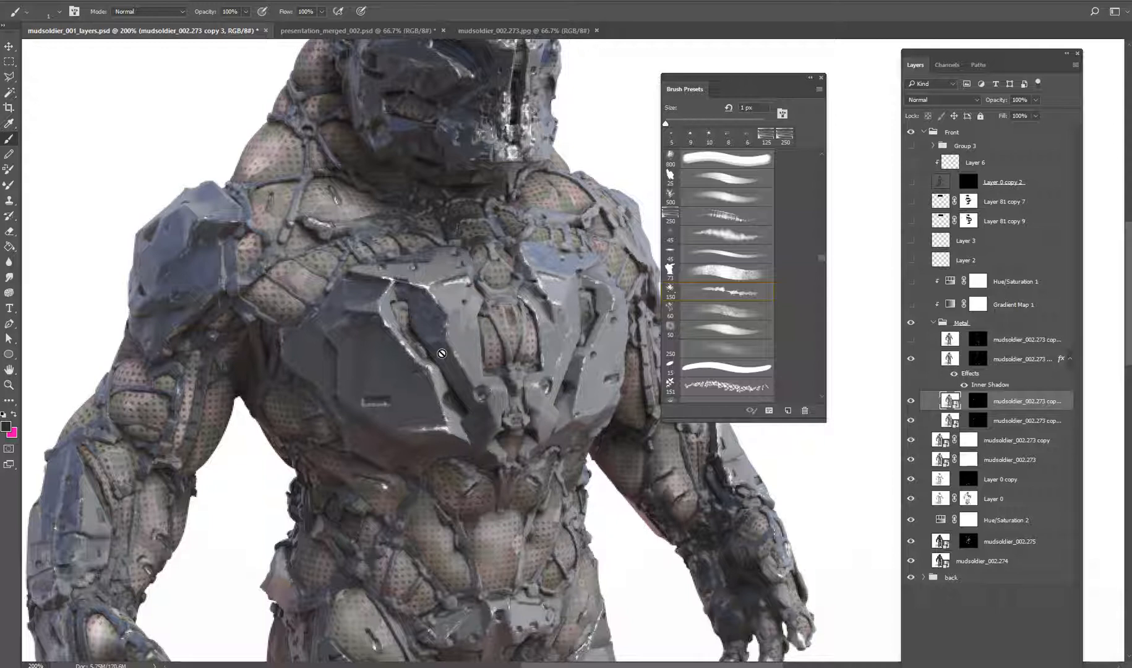
pyautogui.scroll(-5, 472, 452)
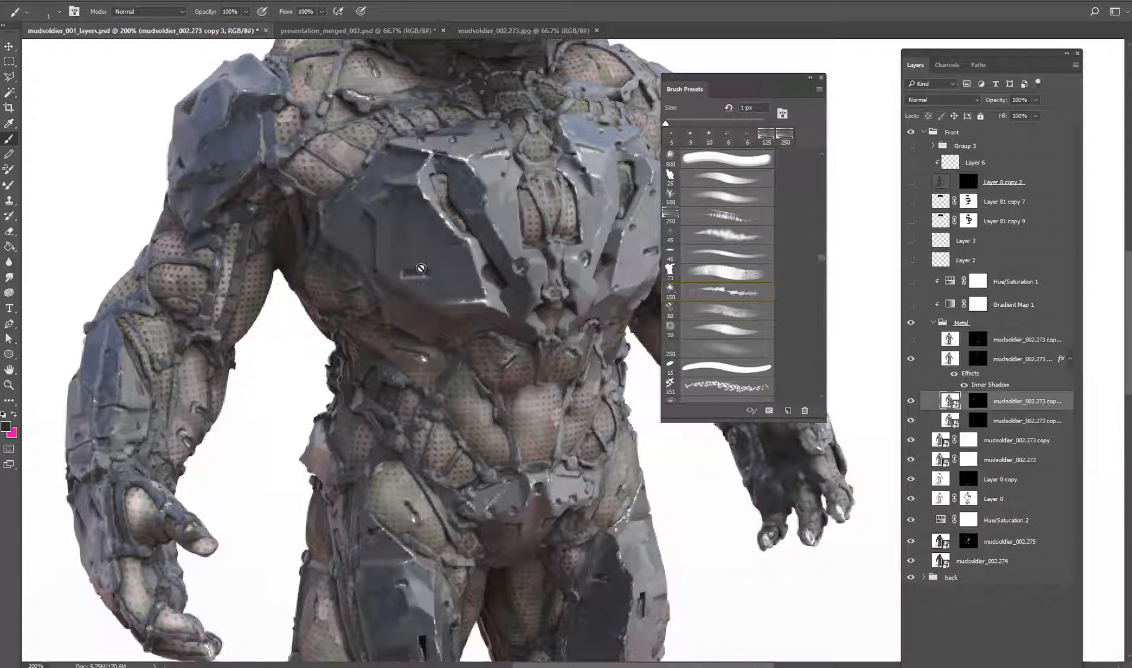
pyautogui.moveTo(385, 129); pyautogui.dragTo(407, 200)
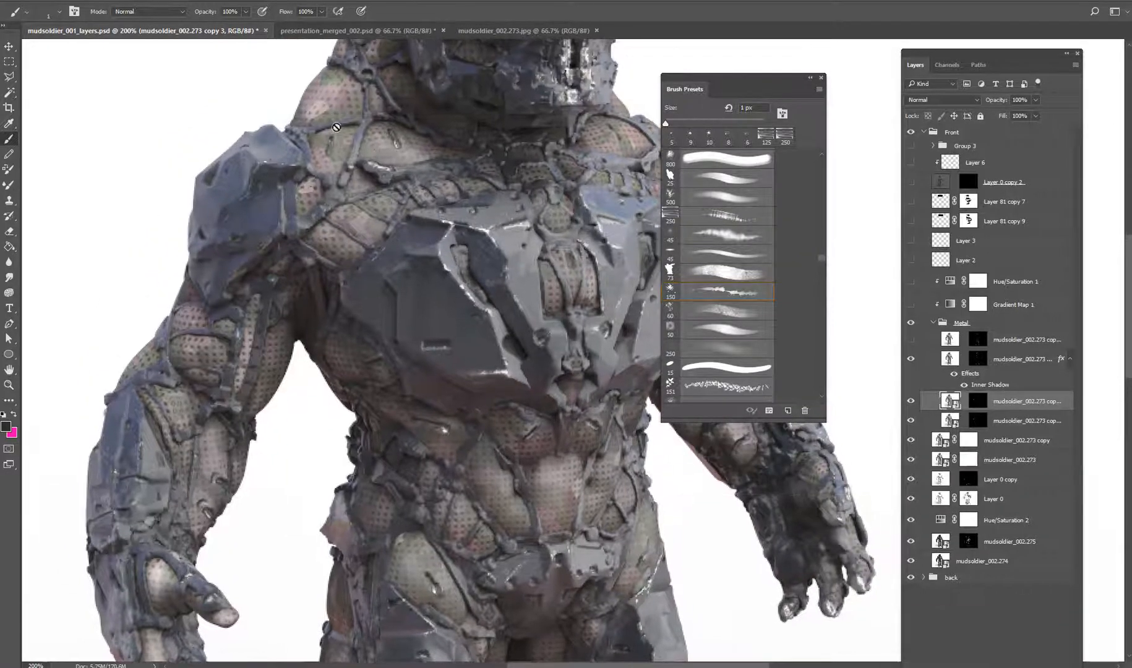
pyautogui.moveTo(463, 464); pyautogui.dragTo(439, 384)
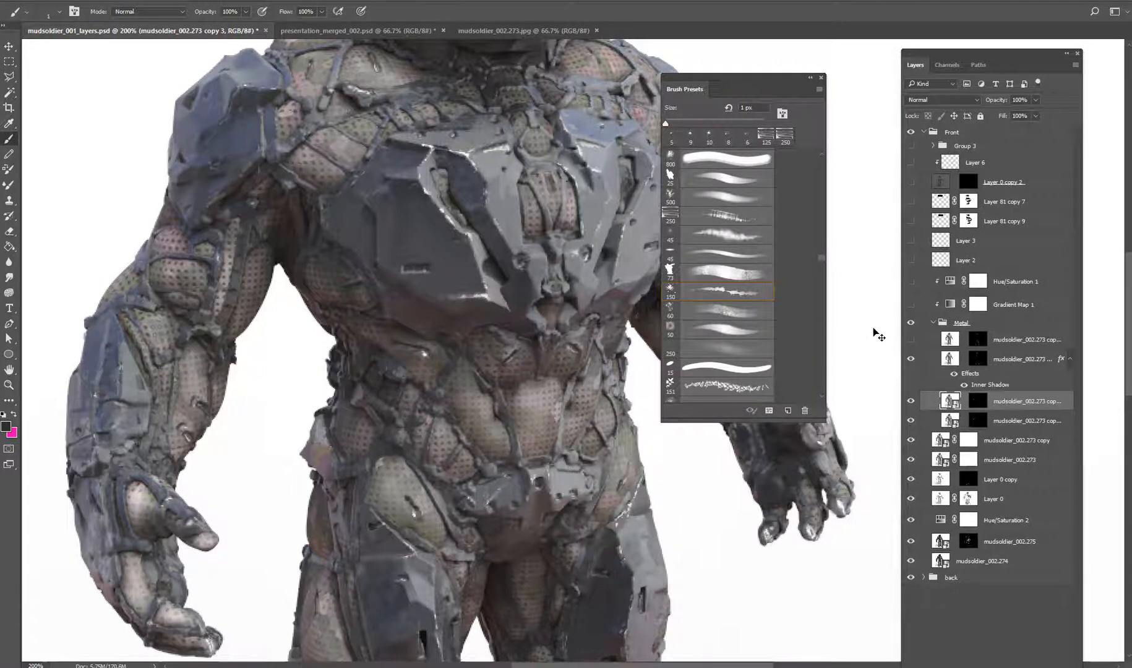
# Add a new layer above mudsoldier_002.273 copy 3 and set the foreground color to orange.
pyautogui.hotkey('ctrl', 'shift', 'alt', 'n')
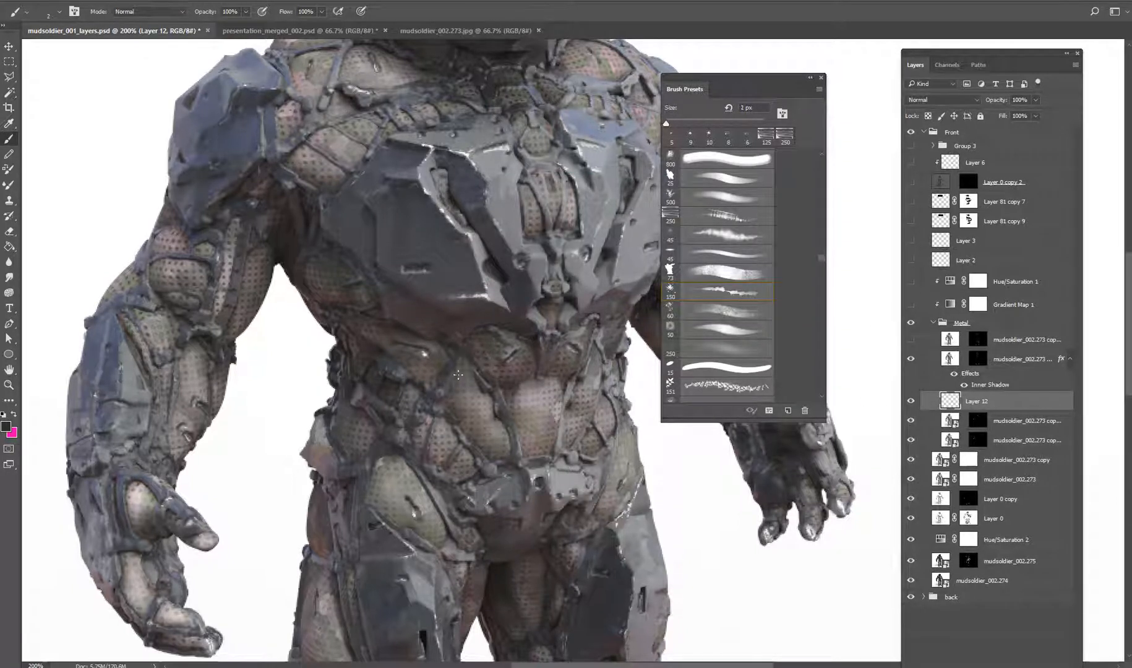
pyautogui.click(14, 414)
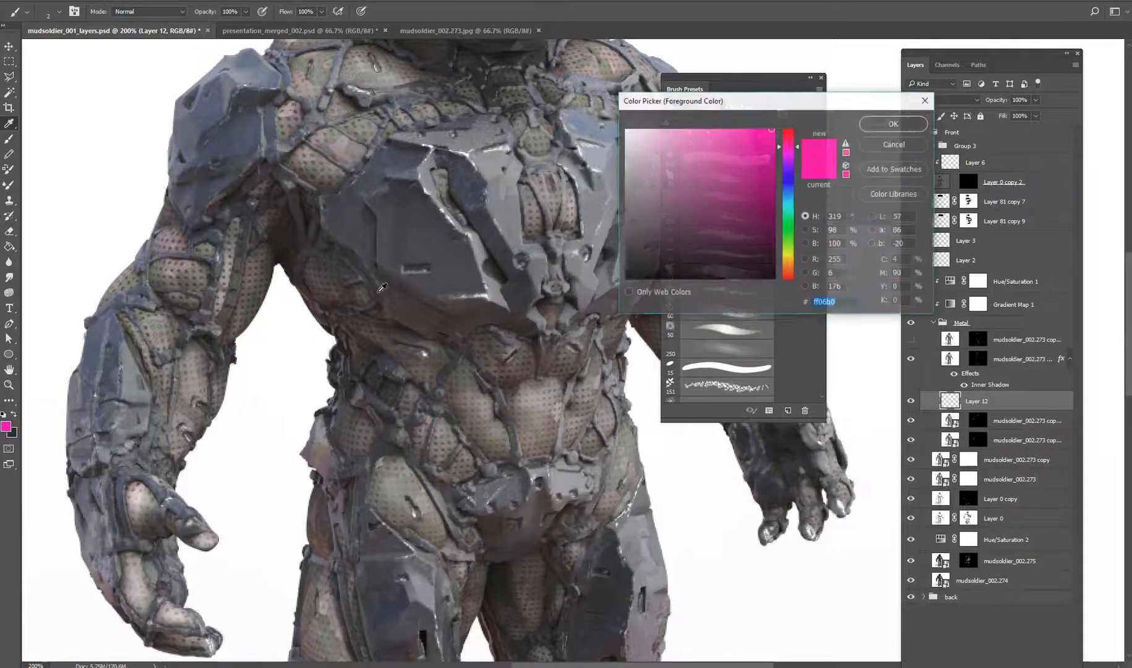
pyautogui.click(6, 425)
pyautogui.click(792, 267)
pyautogui.click(876, 126)
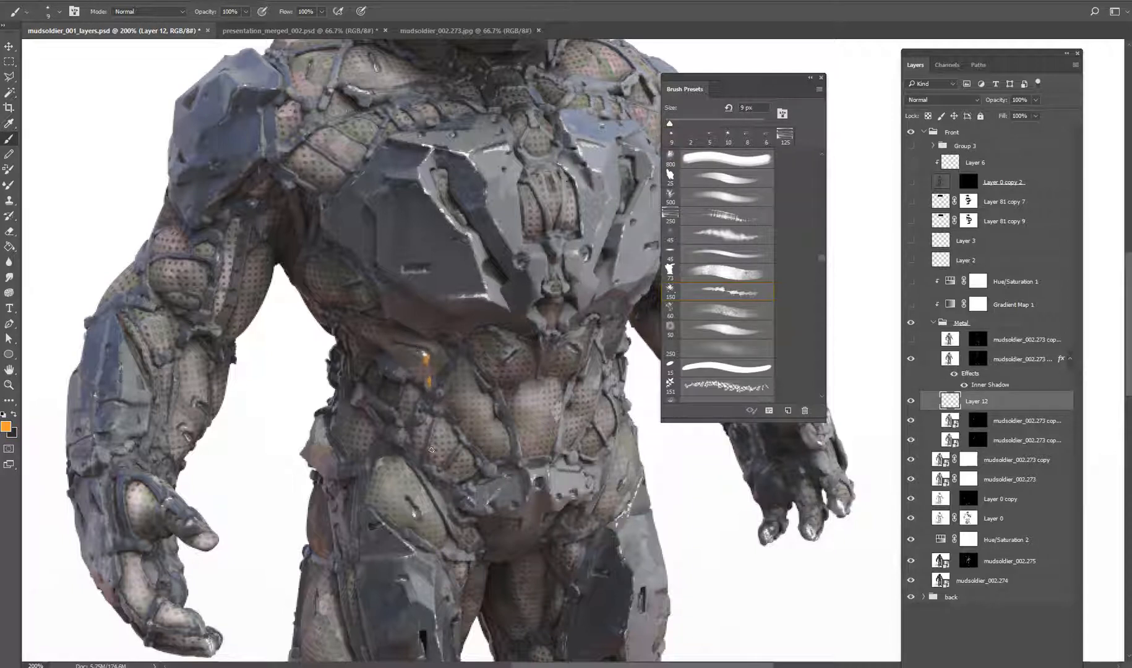
# Paint orange rust streaks below the holes on the abdomen and set the new layer's blend mode to Multiply.
pyautogui.moveTo(512, 402); pyautogui.dragTo(504, 384)
pyautogui.click(971, 100)
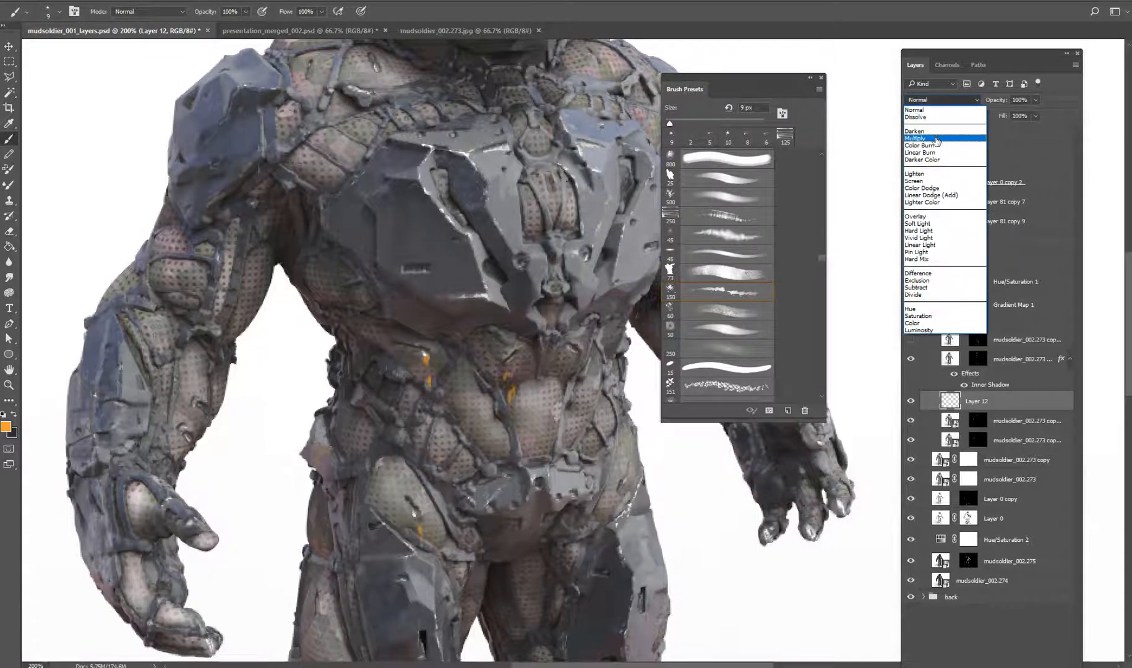
pyautogui.click(934, 134)
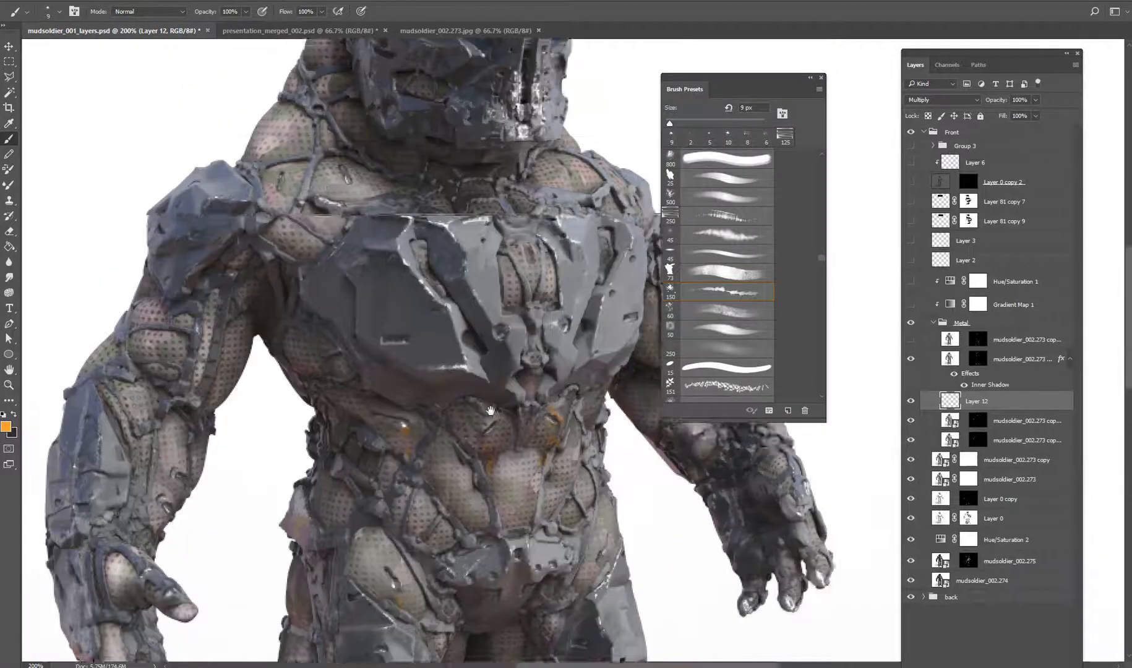
pyautogui.moveTo(523, 229); pyautogui.dragTo(515, 359)
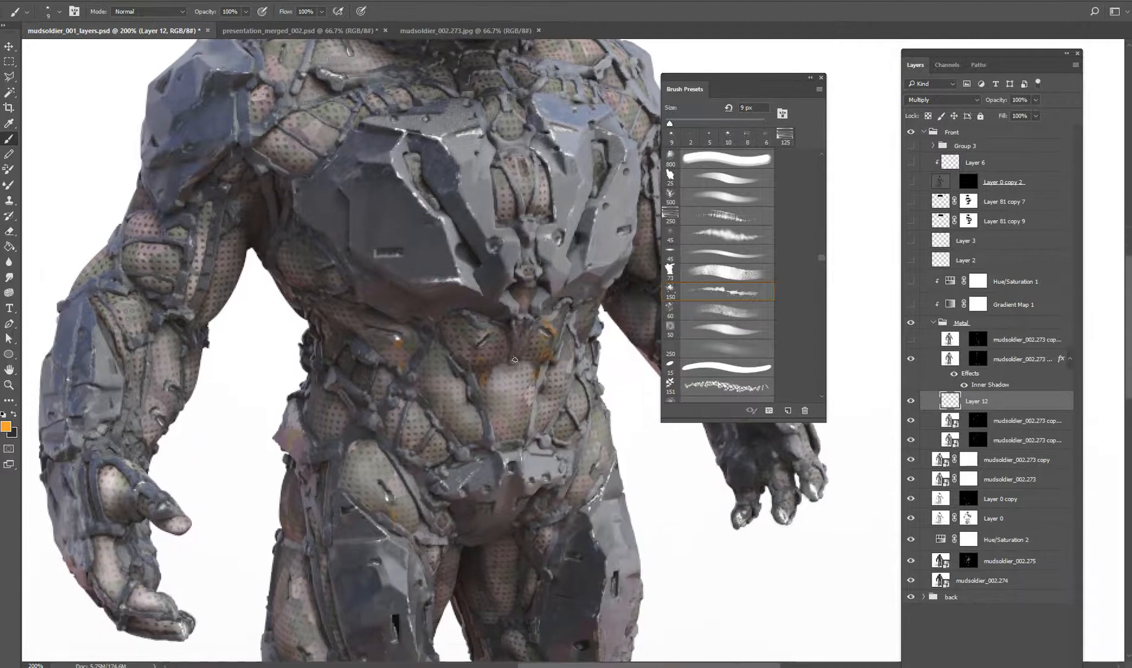
pyautogui.moveTo(474, 320); pyautogui.dragTo(488, 358)
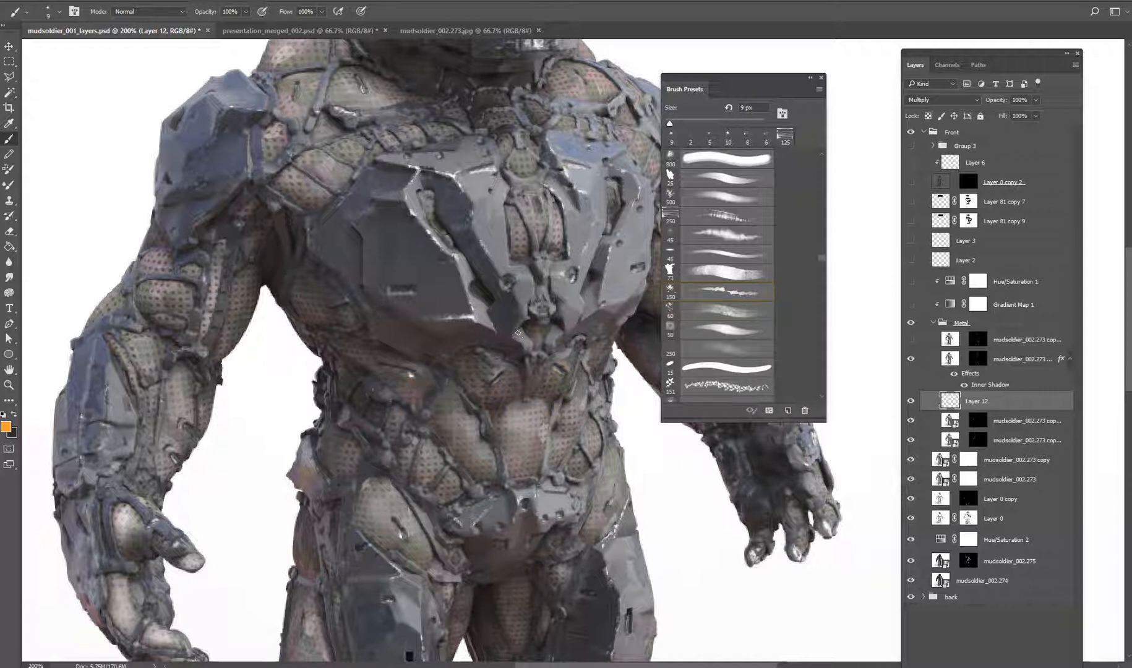
# Hide Layer 12 and show the Metal group's top layer.
pyautogui.click(910, 401)
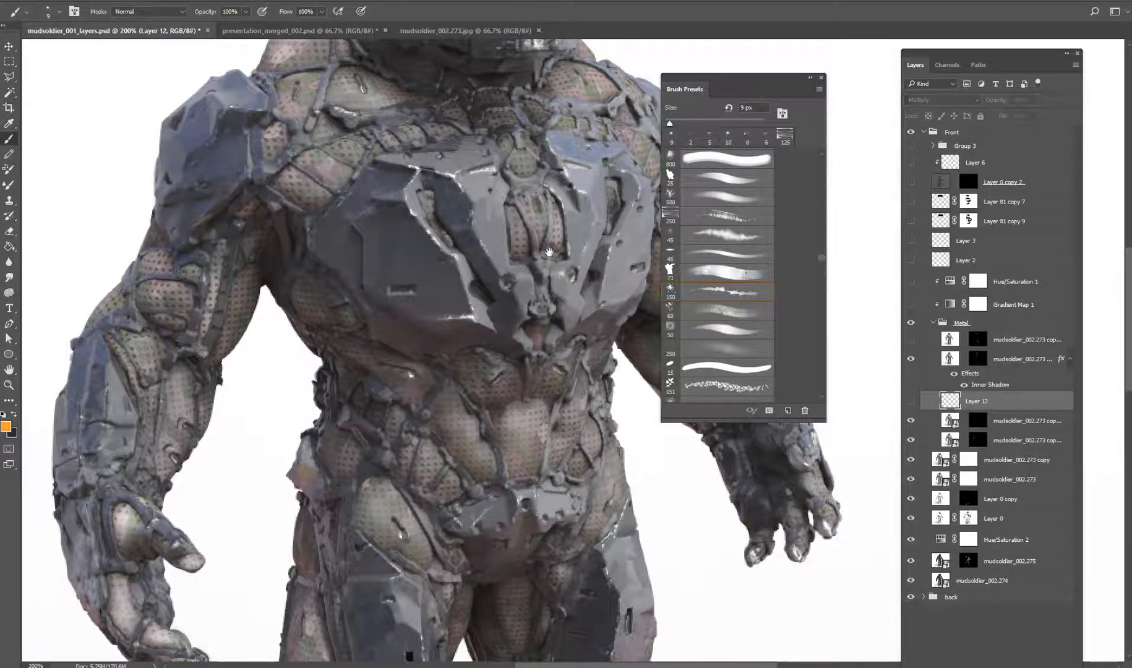
pyautogui.moveTo(548, 252); pyautogui.dragTo(555, 285)
pyautogui.click(910, 339)
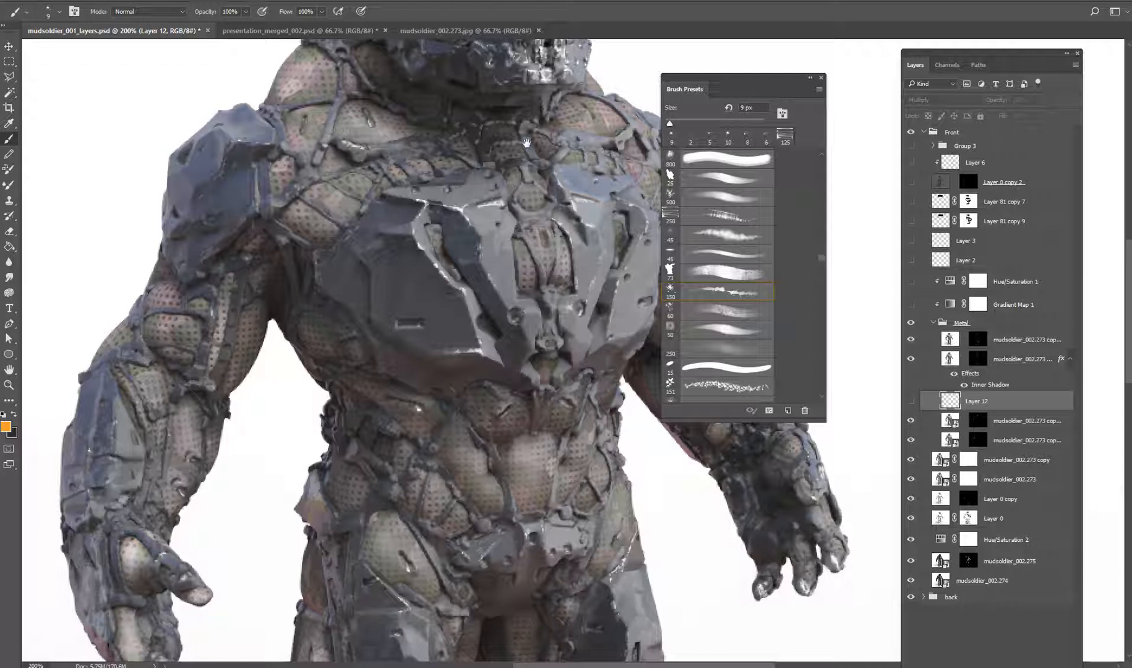
pyautogui.moveTo(527, 143); pyautogui.dragTo(498, 360)
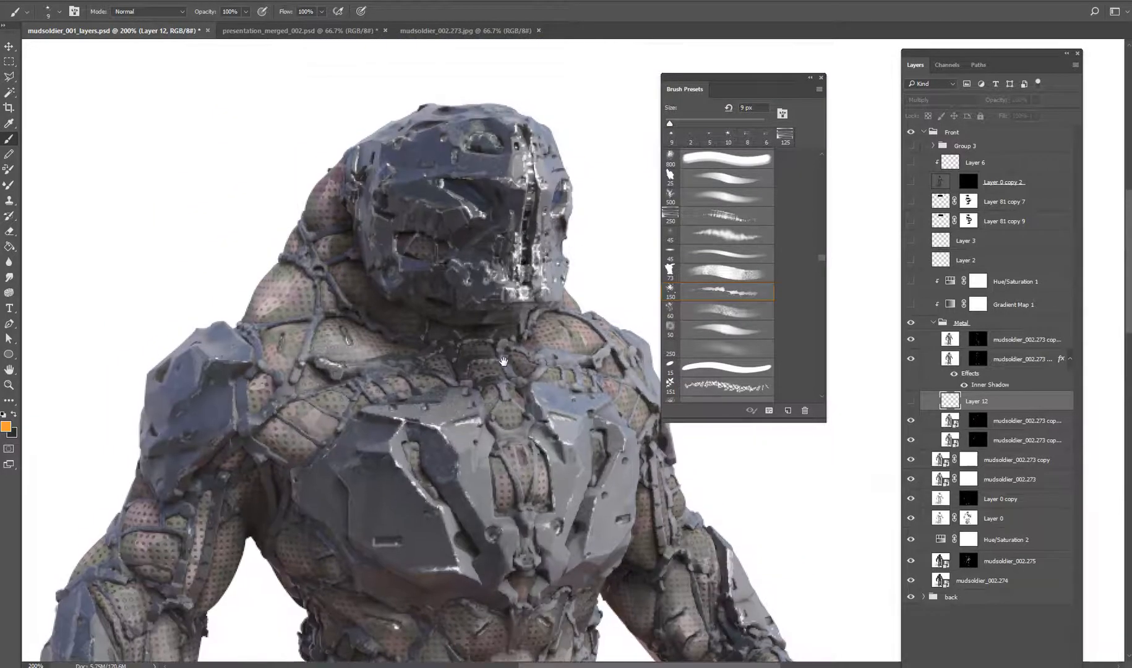
# Toggle the Metal group's top layer to compare the helmet and chest with and without its highlights.
pyautogui.click(912, 340)
pyautogui.click(912, 340)
pyautogui.click(912, 340)
pyautogui.click(912, 340)
pyautogui.moveTo(535, 209); pyautogui.dragTo(553, 279)
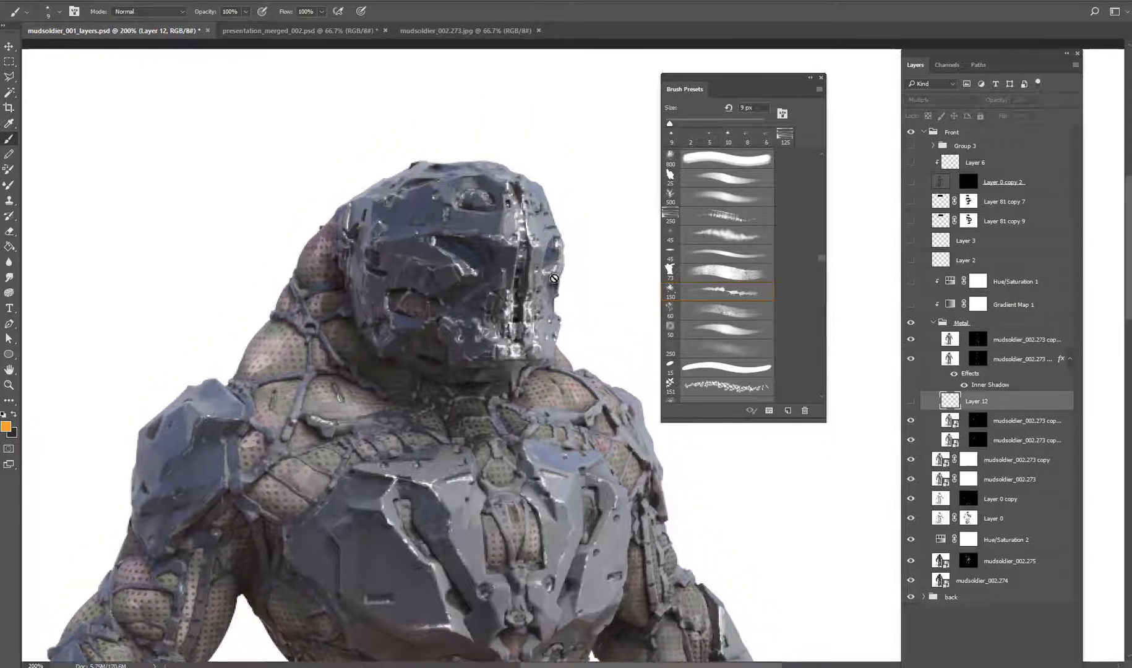
pyautogui.scroll(-3, 631, 374)
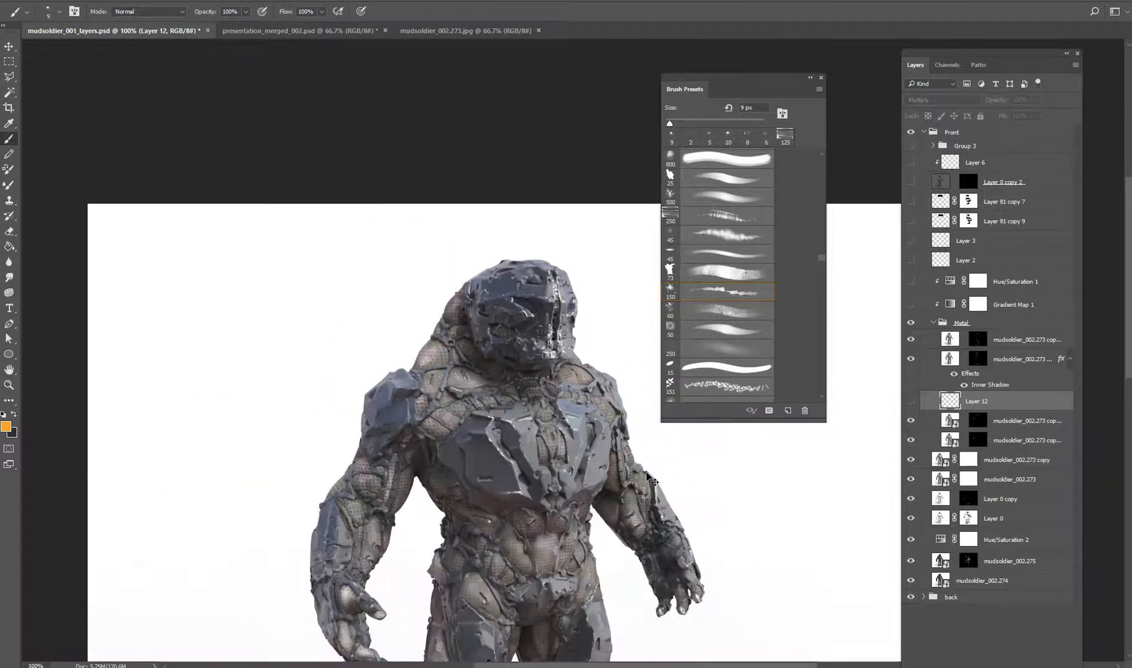
# Compare the helmet and chest at close range with the Metal group's top layer hidden and shown.
pyautogui.scroll(3, 646, 476)
pyautogui.moveTo(618, 433); pyautogui.dragTo(551, 399)
pyautogui.click(911, 340)
pyautogui.click(909, 340)
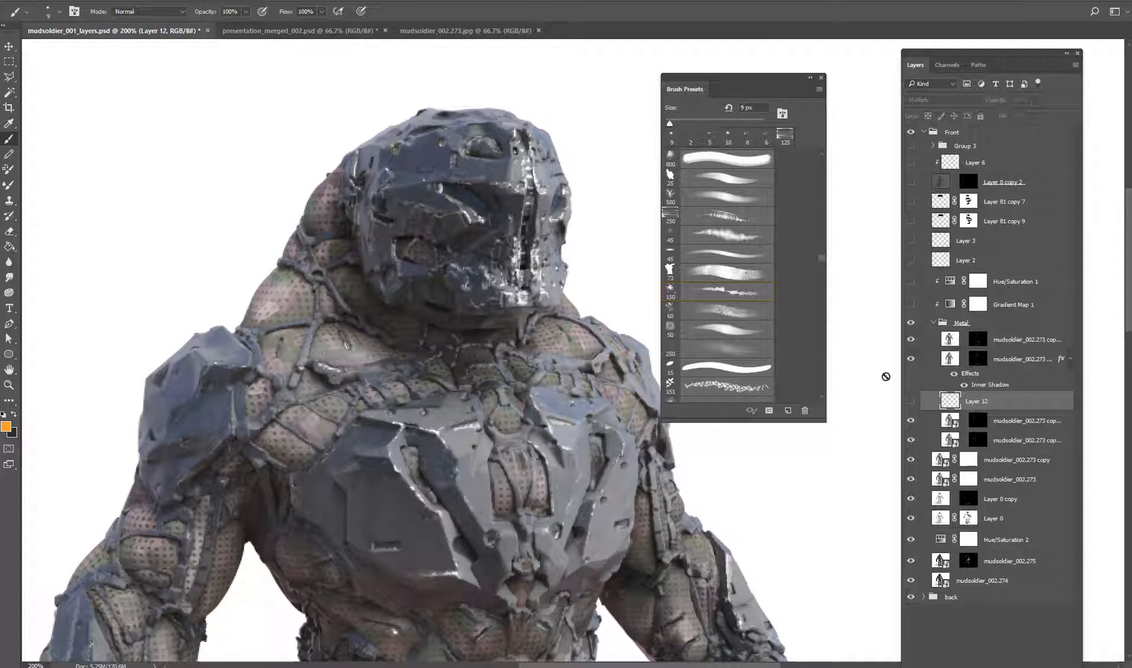
pyautogui.moveTo(548, 360); pyautogui.dragTo(542, 149)
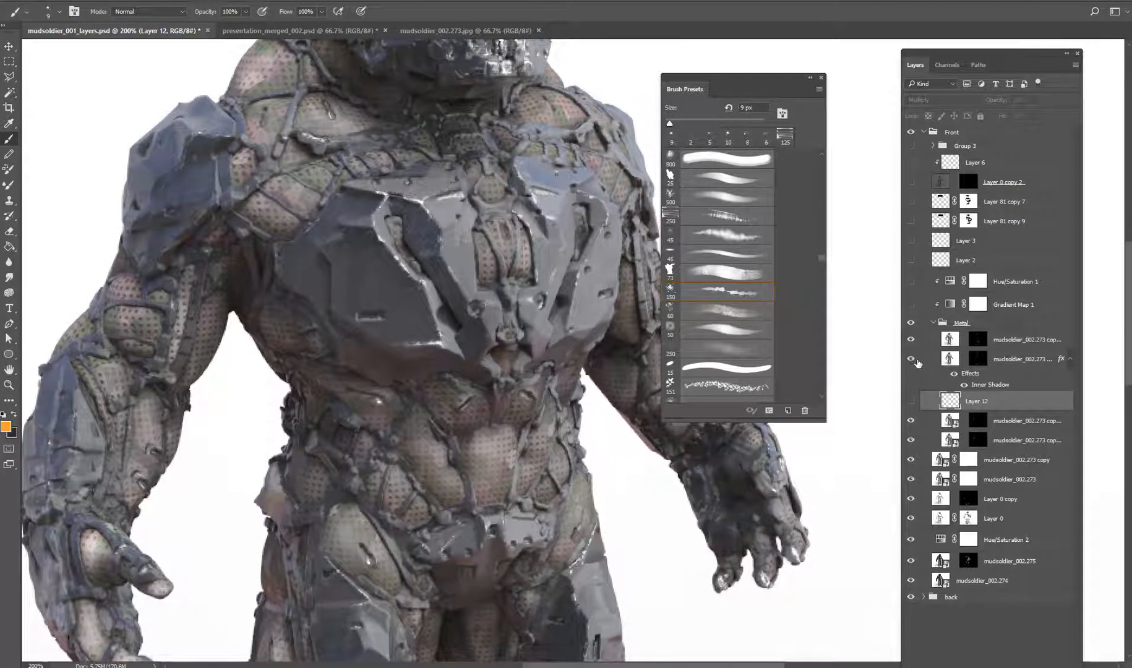
# Hide the Metal group's top layer and compare the layer below with and without its visibility and Inner Shadow effect.
pyautogui.click(948, 363)
pyautogui.click(911, 339)
pyautogui.click(911, 360)
pyautogui.click(911, 359)
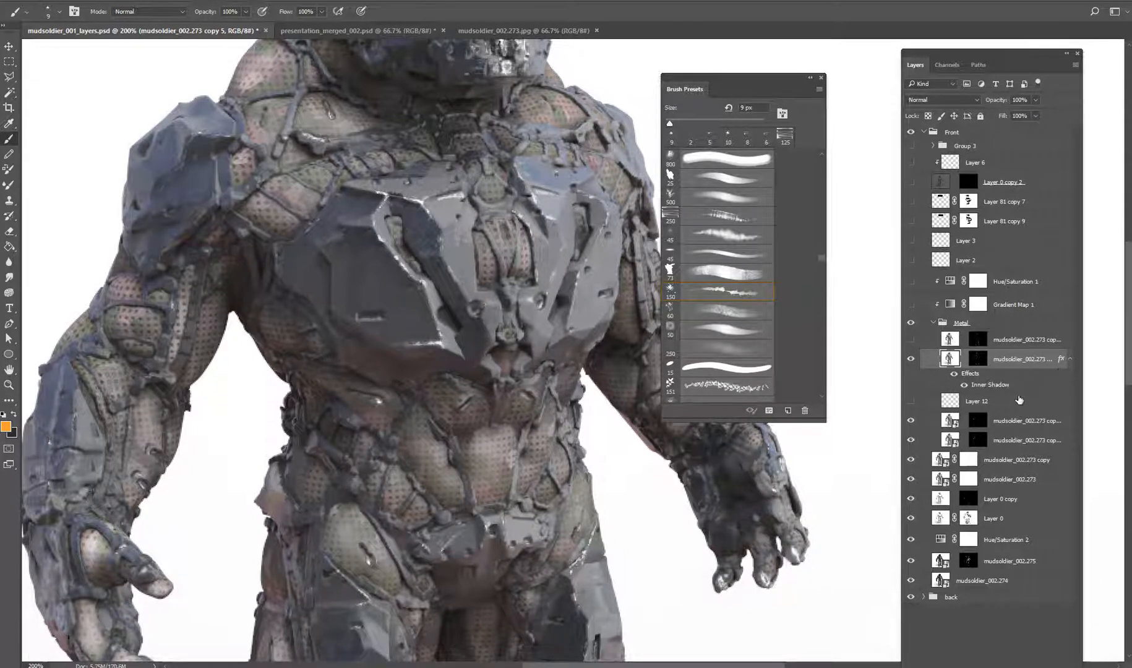
pyautogui.click(964, 386)
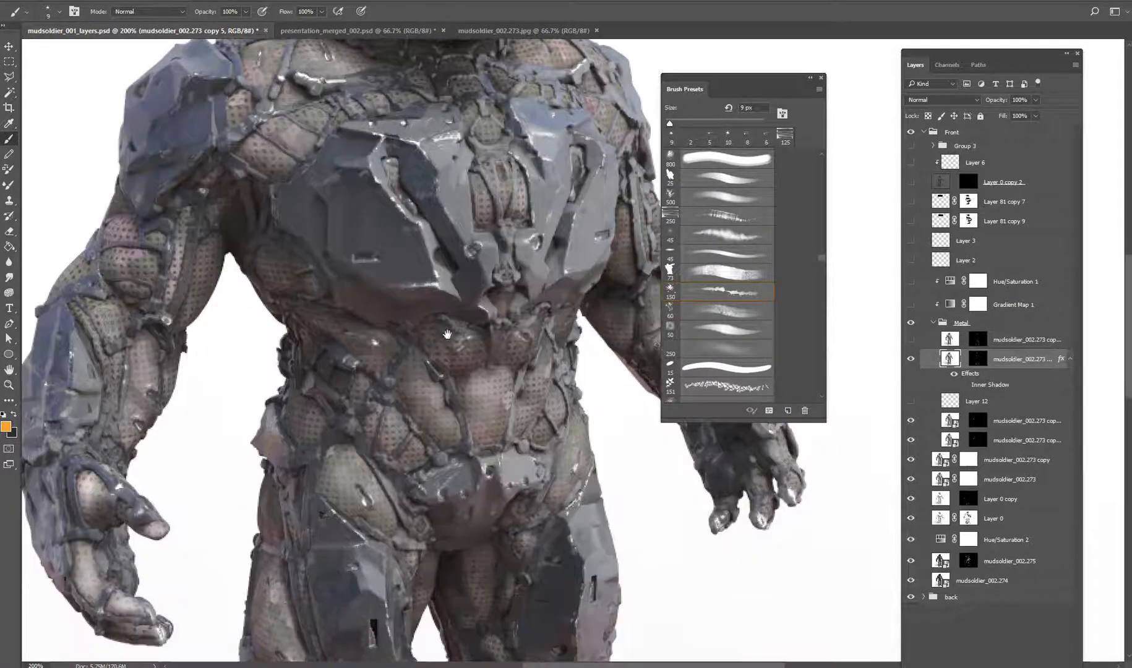
pyautogui.click(964, 386)
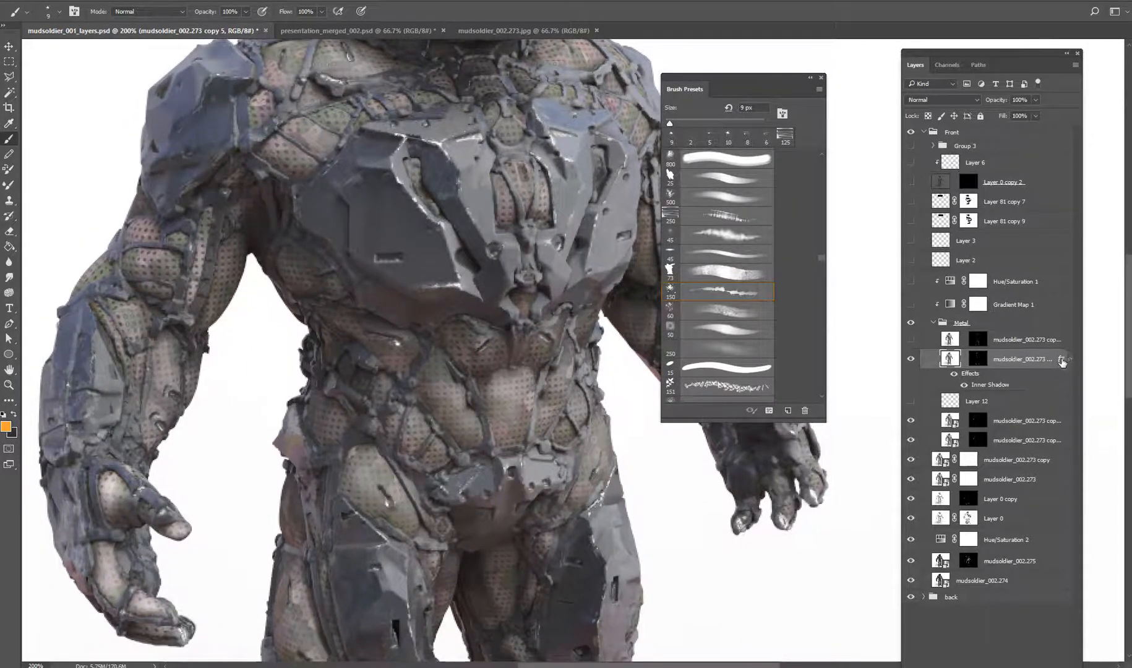
# Open the Inner Shadow settings of mudsoldier_002.273 copy 5 and preview the armor with and without the effect.
pyautogui.doubleClick(1062, 360)
pyautogui.moveTo(630, 247); pyautogui.dragTo(598, 234)
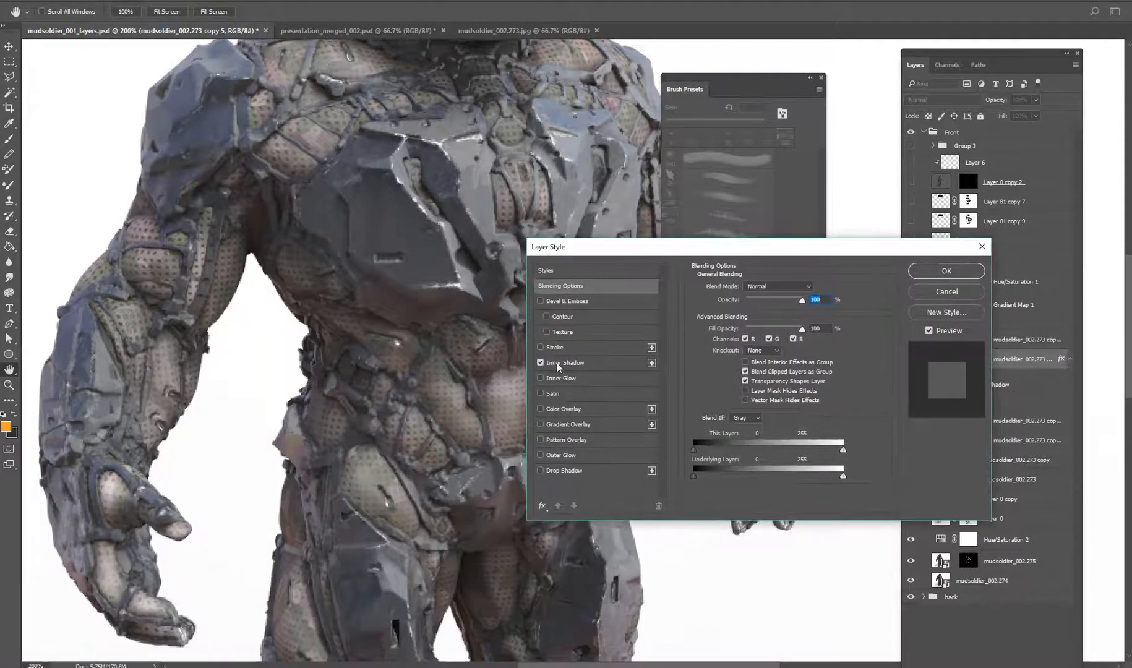
pyautogui.click(572, 364)
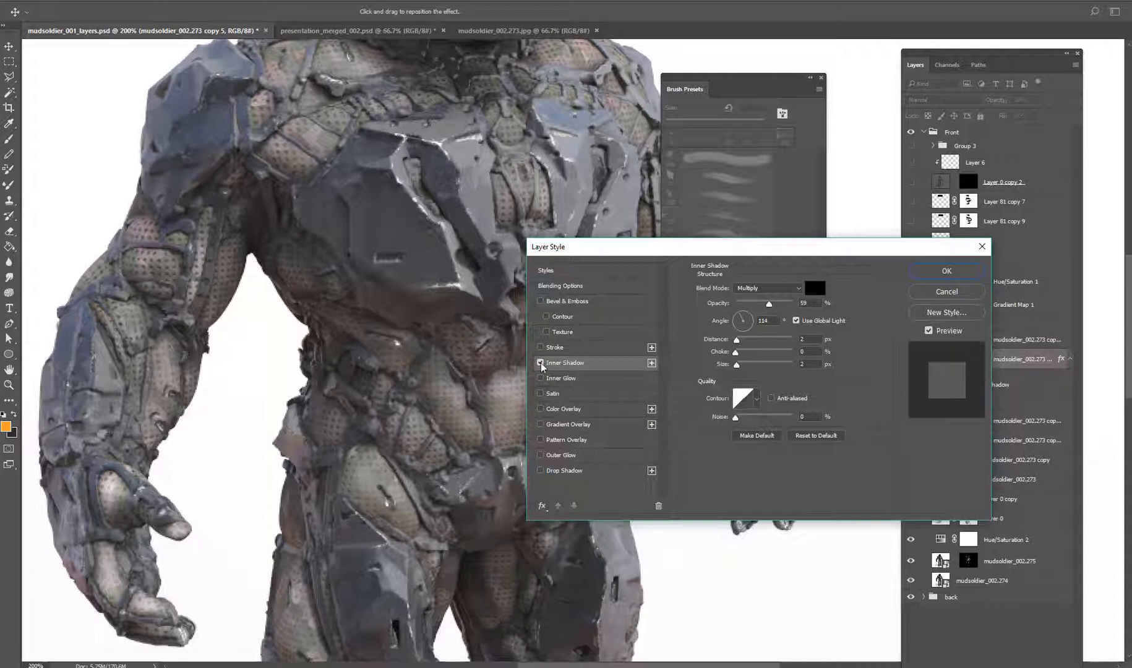
pyautogui.click(540, 363)
pyautogui.click(541, 362)
pyautogui.click(540, 363)
pyautogui.click(540, 363)
pyautogui.click(946, 271)
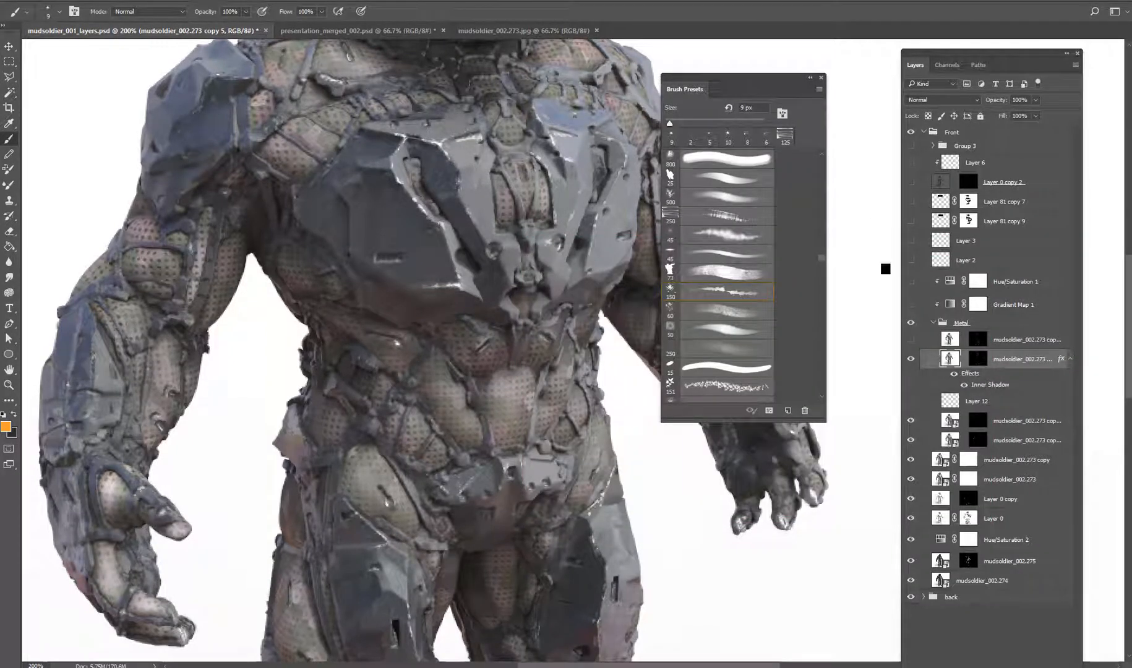
# Show the Metal group's top layer and the Gradient Map 1 adjustment, and open the gradient map's properties.
pyautogui.click(911, 344)
pyautogui.click(928, 309)
pyautogui.click(911, 306)
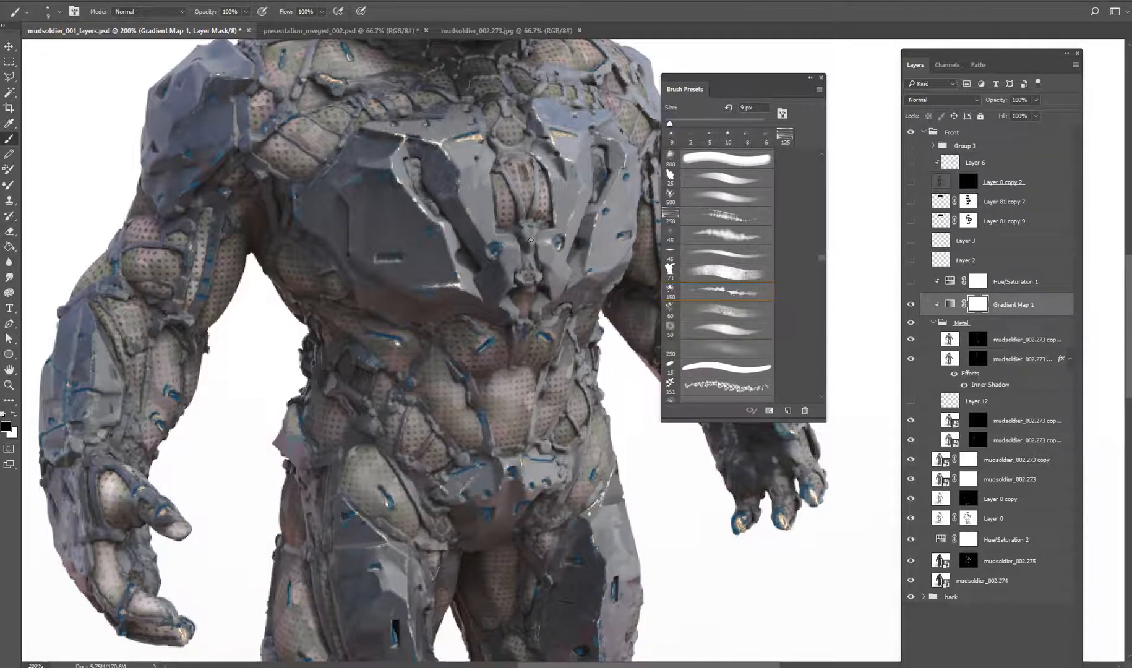
pyautogui.moveTo(565, 221); pyautogui.dragTo(543, 359)
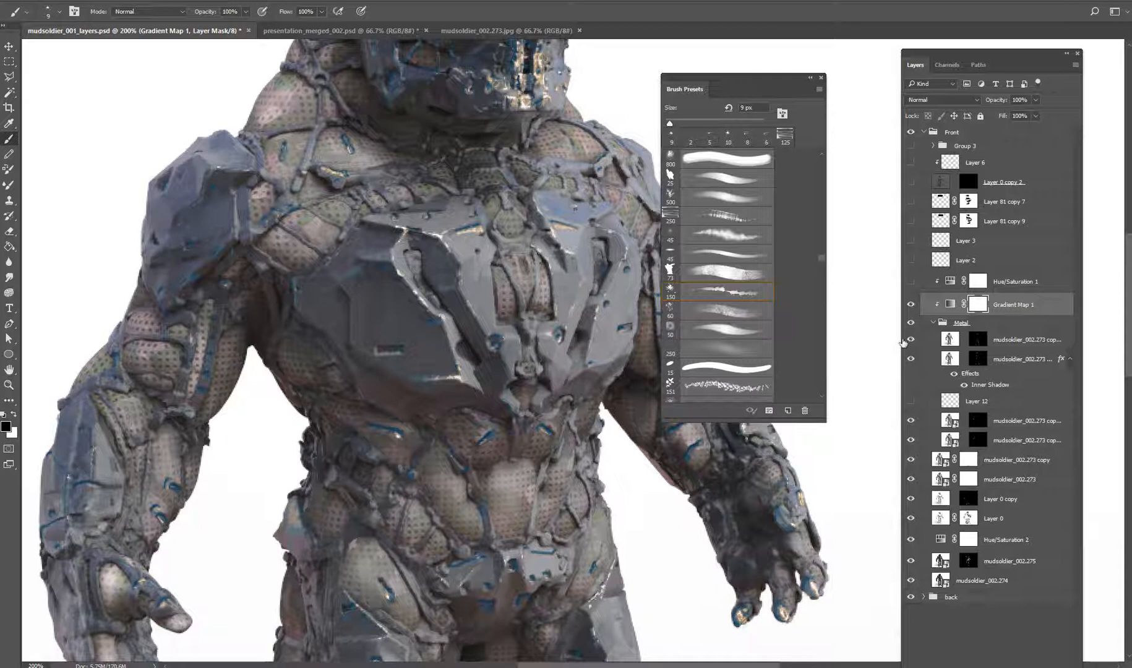
pyautogui.doubleClick(950, 306)
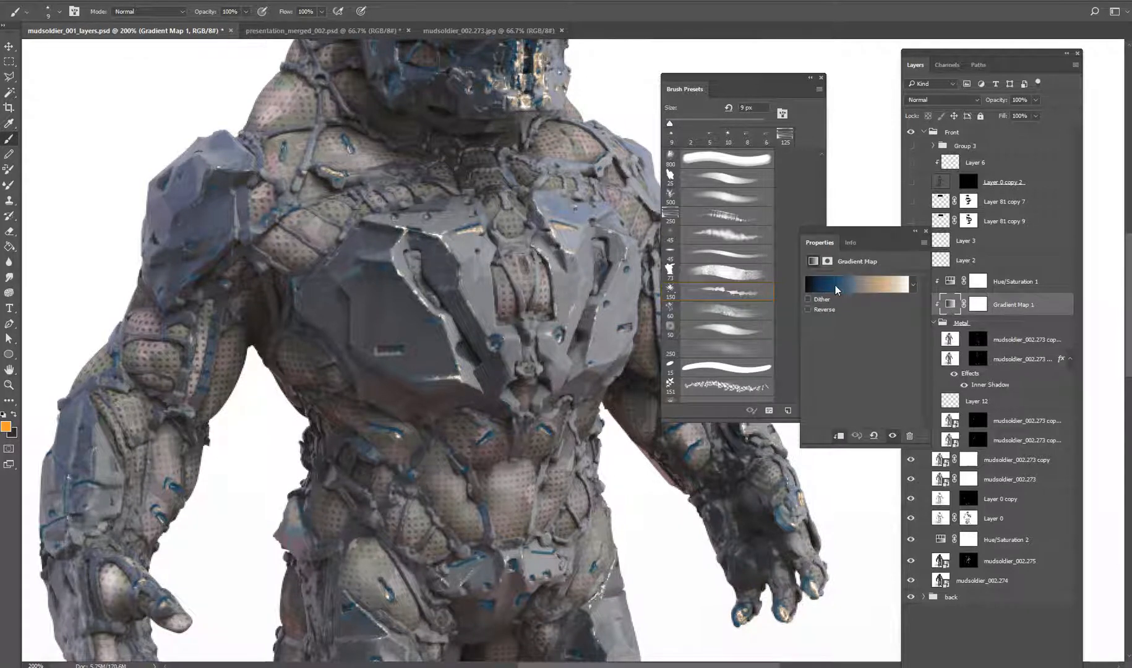
pyautogui.moveTo(881, 238); pyautogui.dragTo(828, 277)
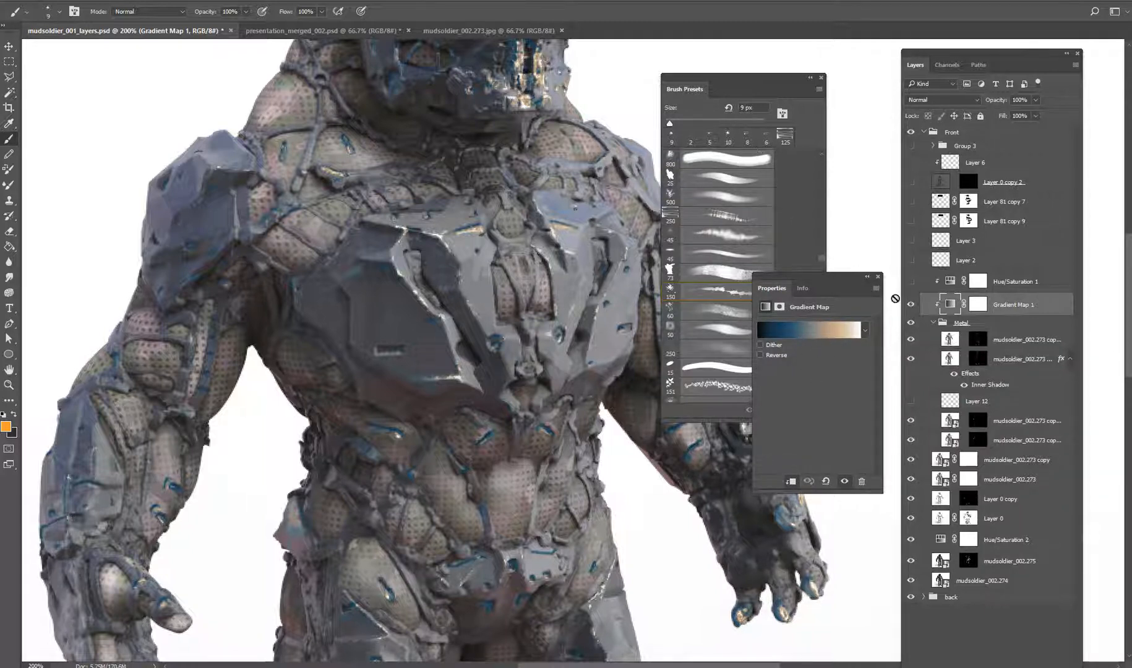
# Show the Hue/Saturation 1 adjustment above the gradient map and set its saturation to -81.
pyautogui.click(911, 283)
pyautogui.click(976, 283)
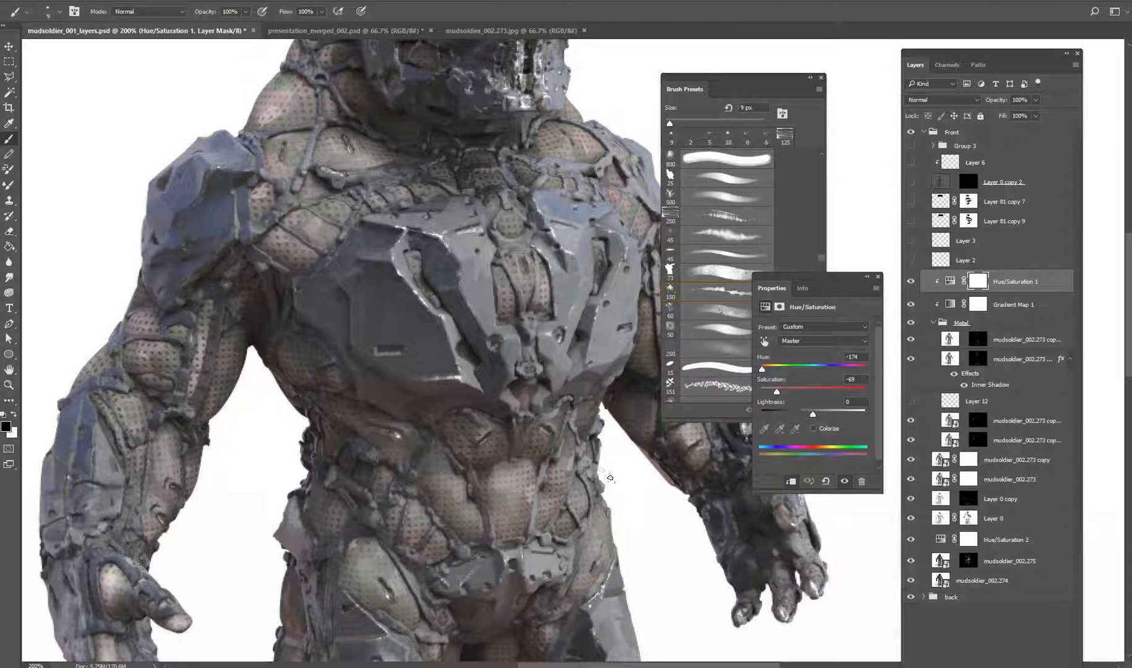
pyautogui.moveTo(576, 204); pyautogui.dragTo(553, 341)
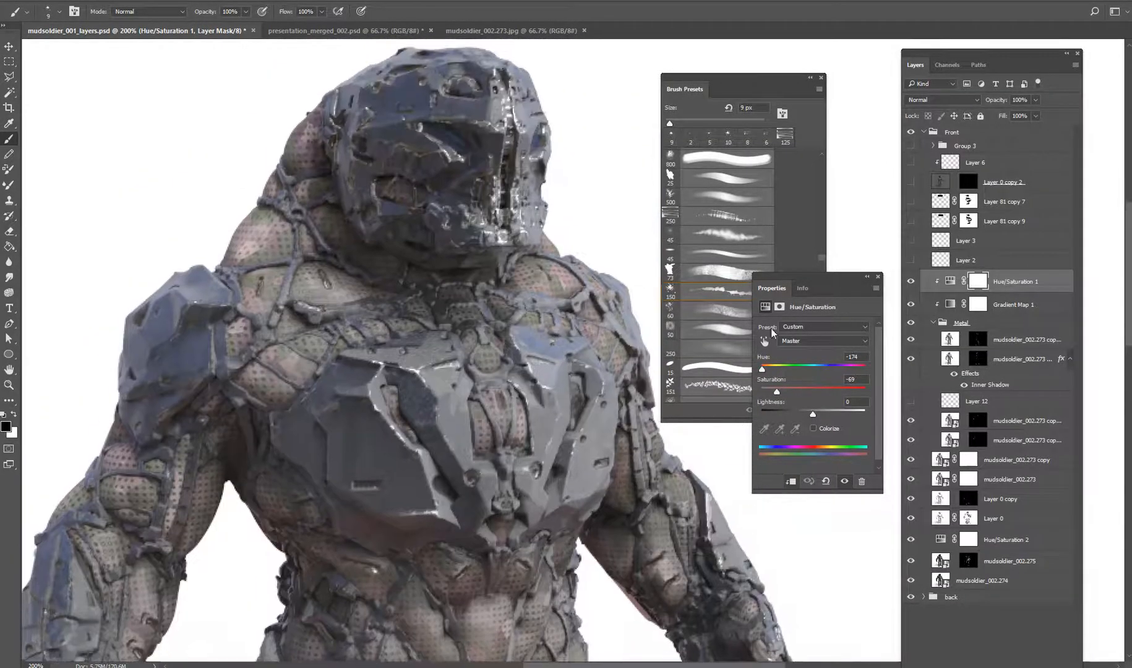
pyautogui.moveTo(777, 392)
pyautogui.mouseDown()
pyautogui.moveTo(762, 393)
pyautogui.moveTo(771, 399)
pyautogui.mouseUp()
pyautogui.moveTo(530, 396); pyautogui.dragTo(566, 250)
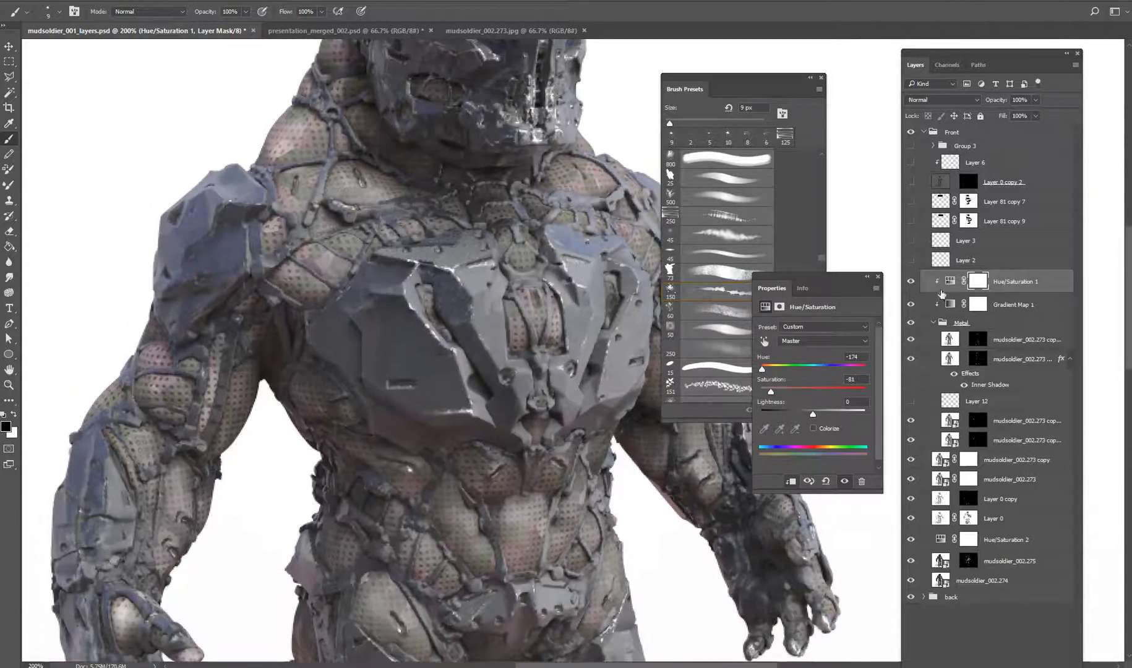
# Close the adjustment properties and brush presets, and inspect the full figure with Layer 2 shown before hiding it again.
pyautogui.click(956, 261)
pyautogui.click(878, 277)
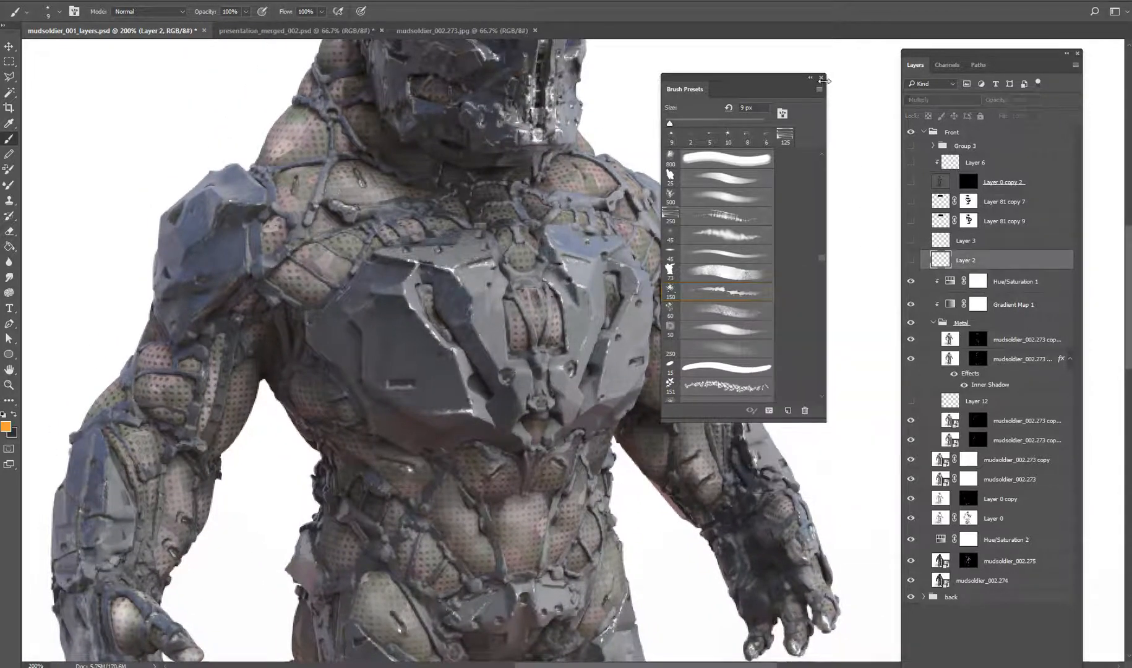
pyautogui.click(821, 78)
pyautogui.click(912, 262)
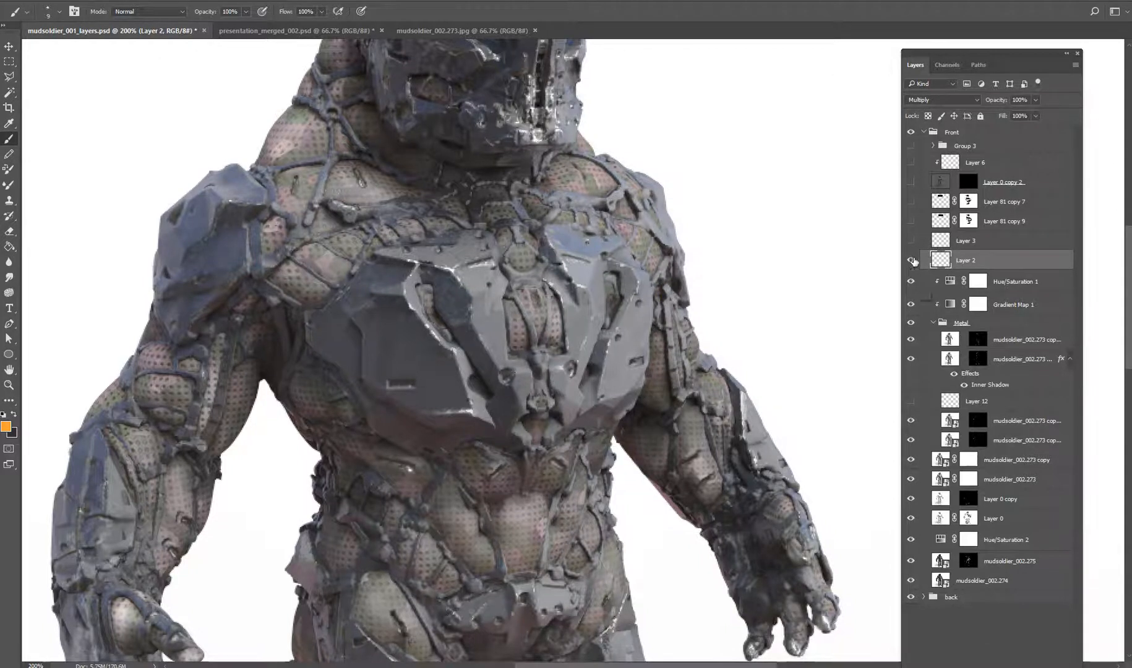
pyautogui.hotkey('ctrl', '-')
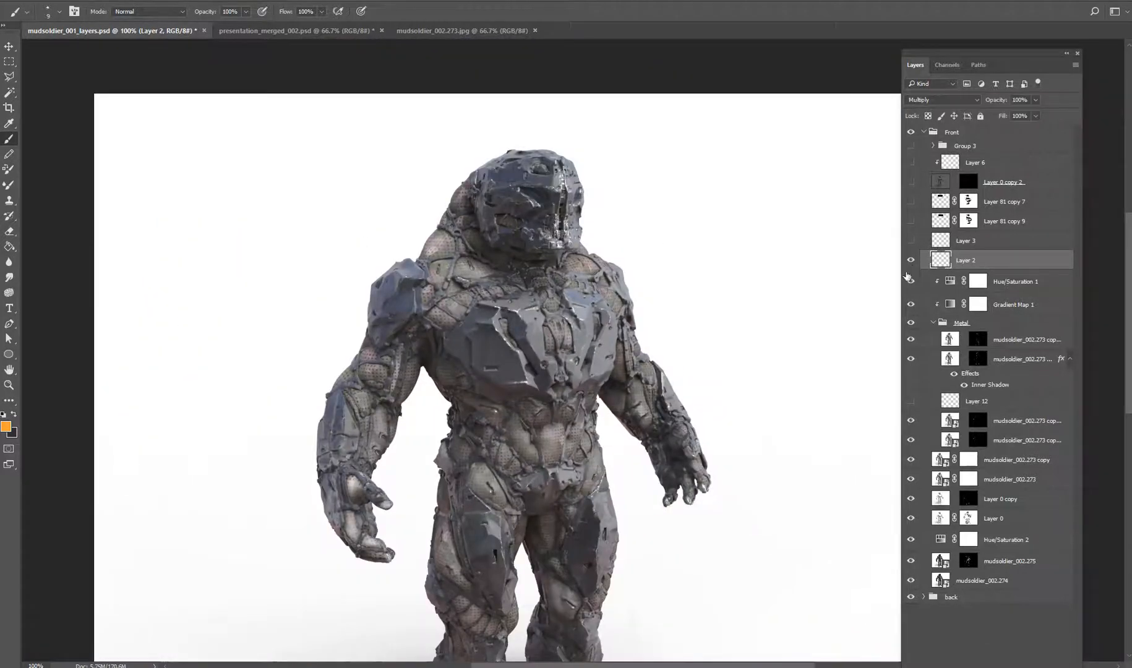
pyautogui.moveTo(598, 420); pyautogui.dragTo(607, 317)
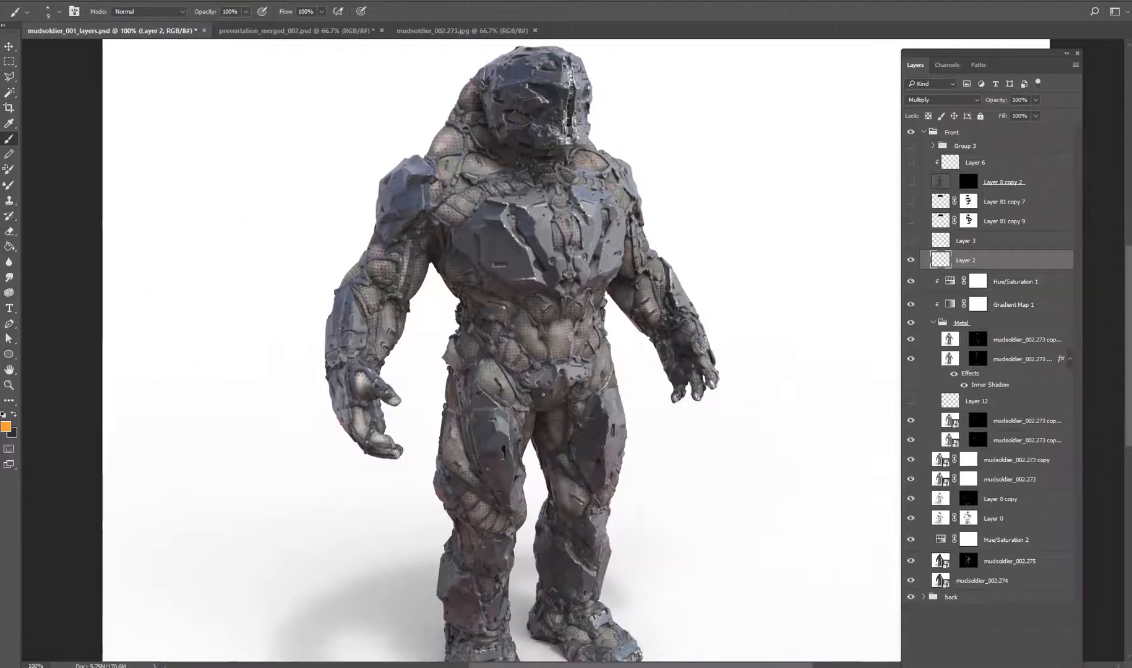
pyautogui.click(911, 262)
# Show the blue eye color on Layer 3 and the eye flares on Layer 81 copy 9 and Layer 81 copy 7.
pyautogui.click(911, 240)
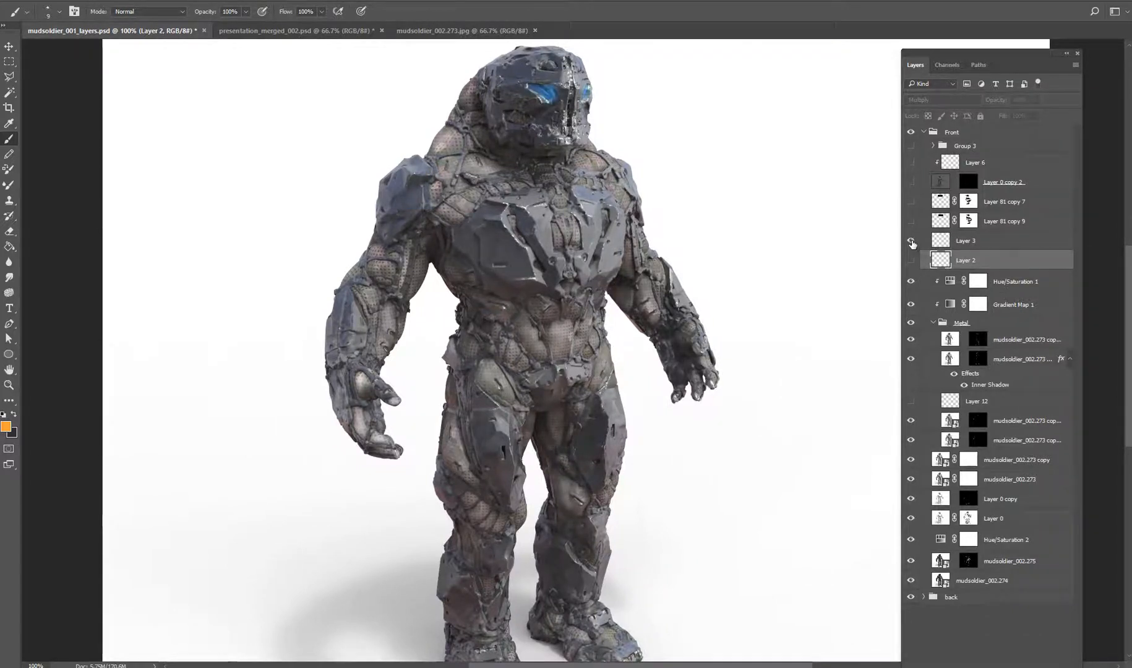
pyautogui.click(923, 244)
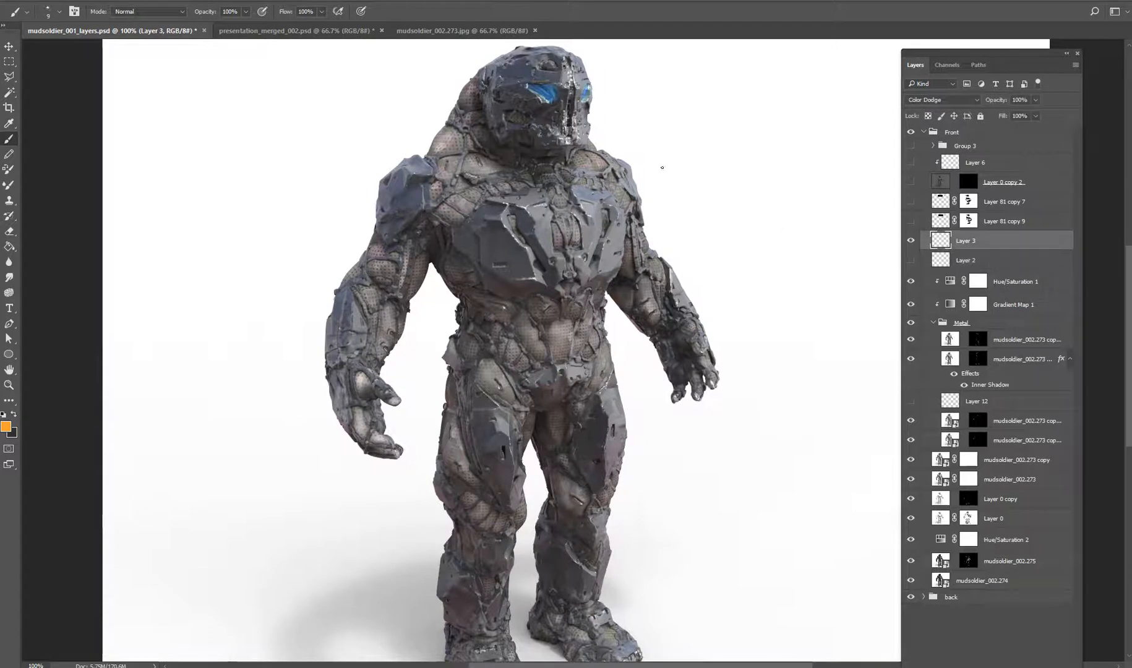
pyautogui.scroll(5, 670, 221)
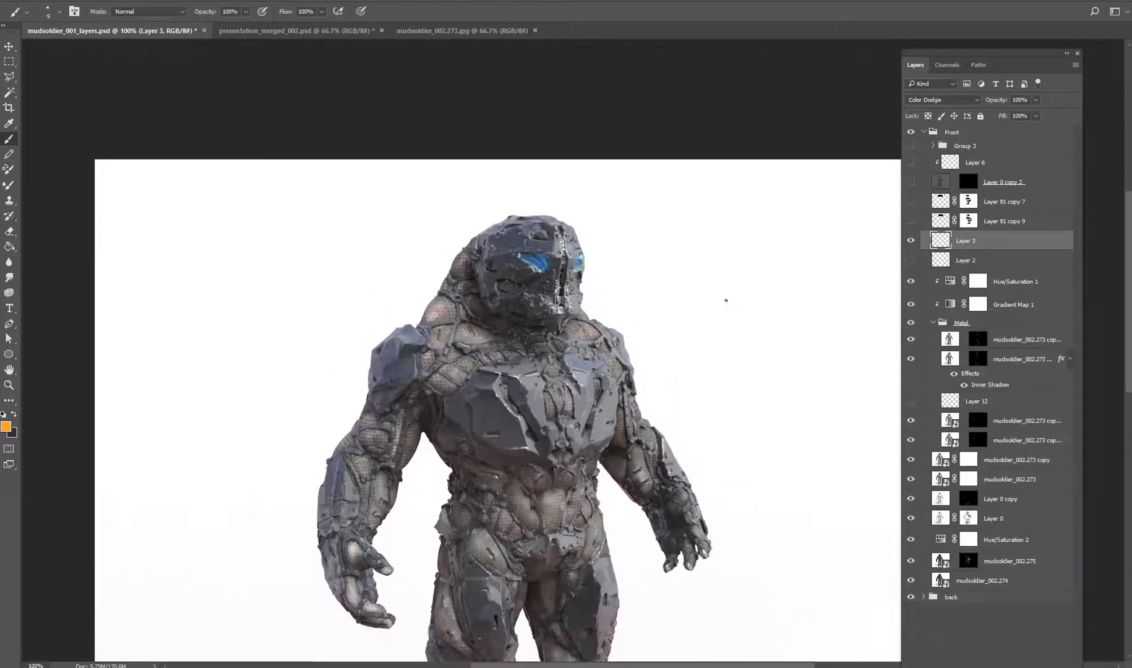
pyautogui.hotkey('ctrl', '+')
pyautogui.click(911, 221)
pyautogui.click(910, 201)
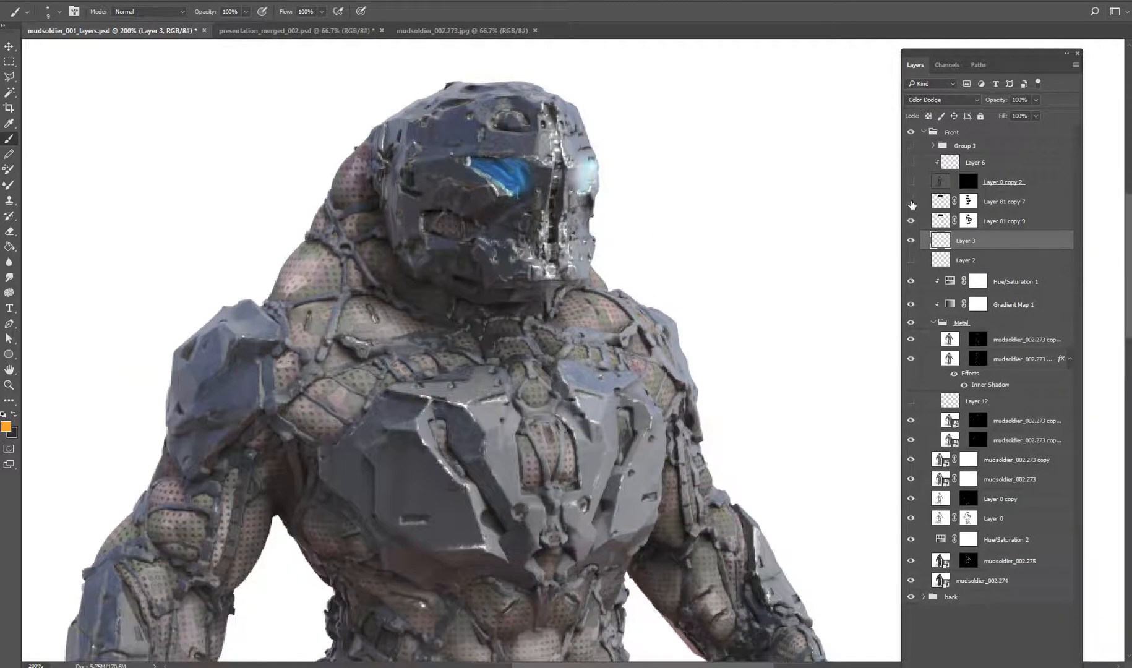
pyautogui.moveTo(611, 221); pyautogui.dragTo(720, 374)
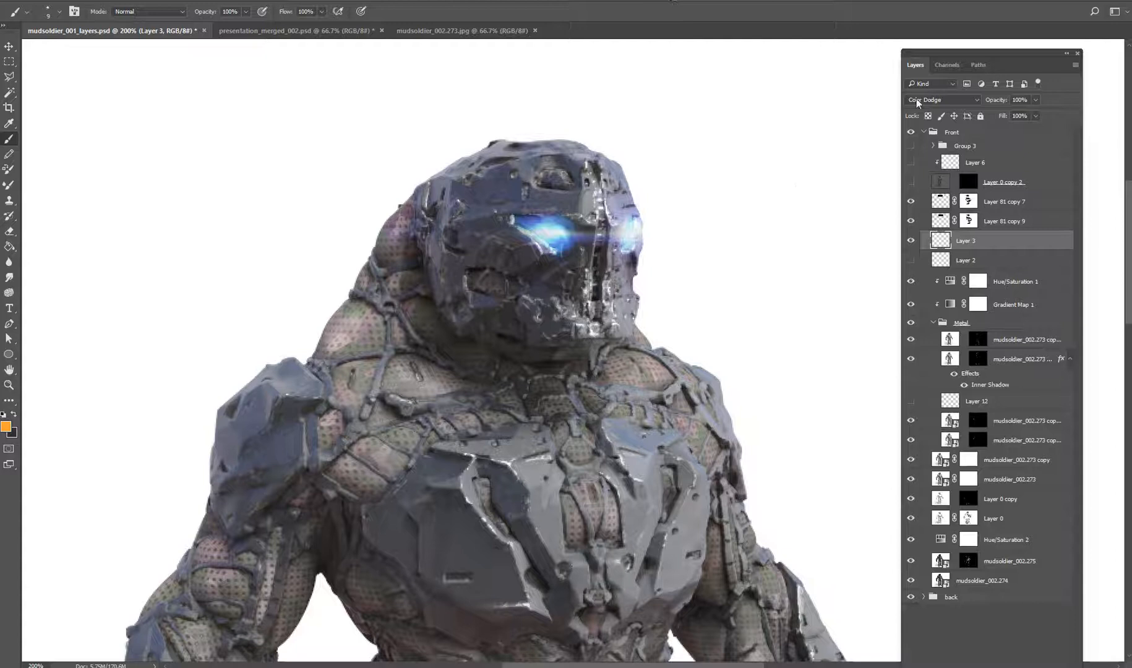
# Switch to the browser, view lens flare image results, and open and pause the Lens Flare Animation stock footage video.
pyautogui.hotkey('alt', 'Tab')
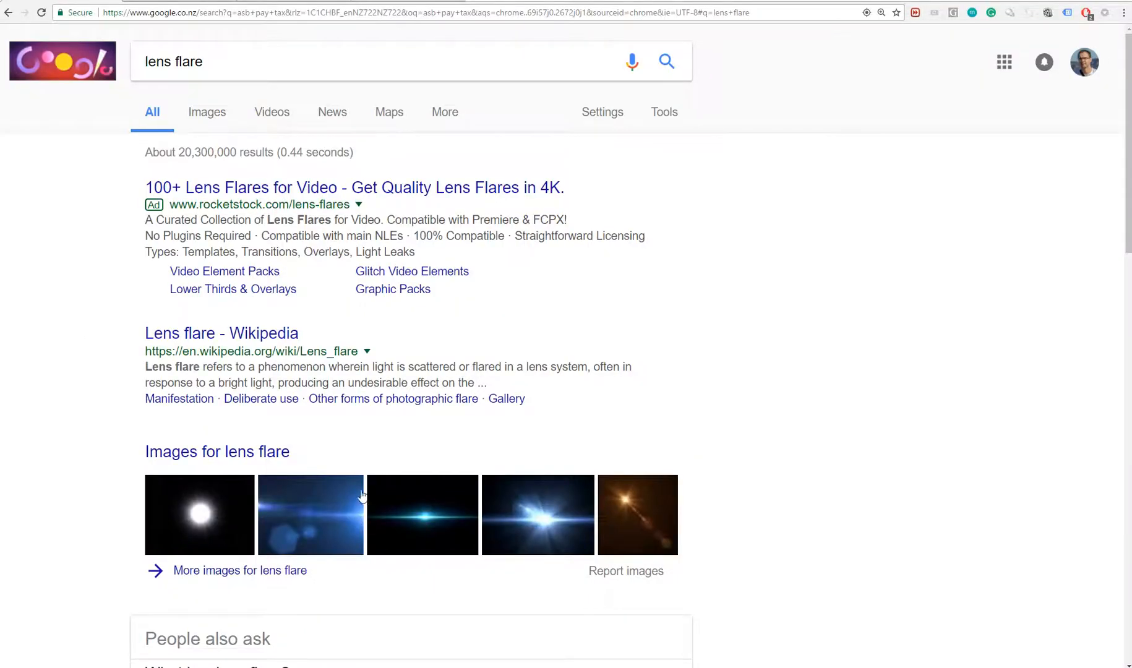
pyautogui.click(208, 117)
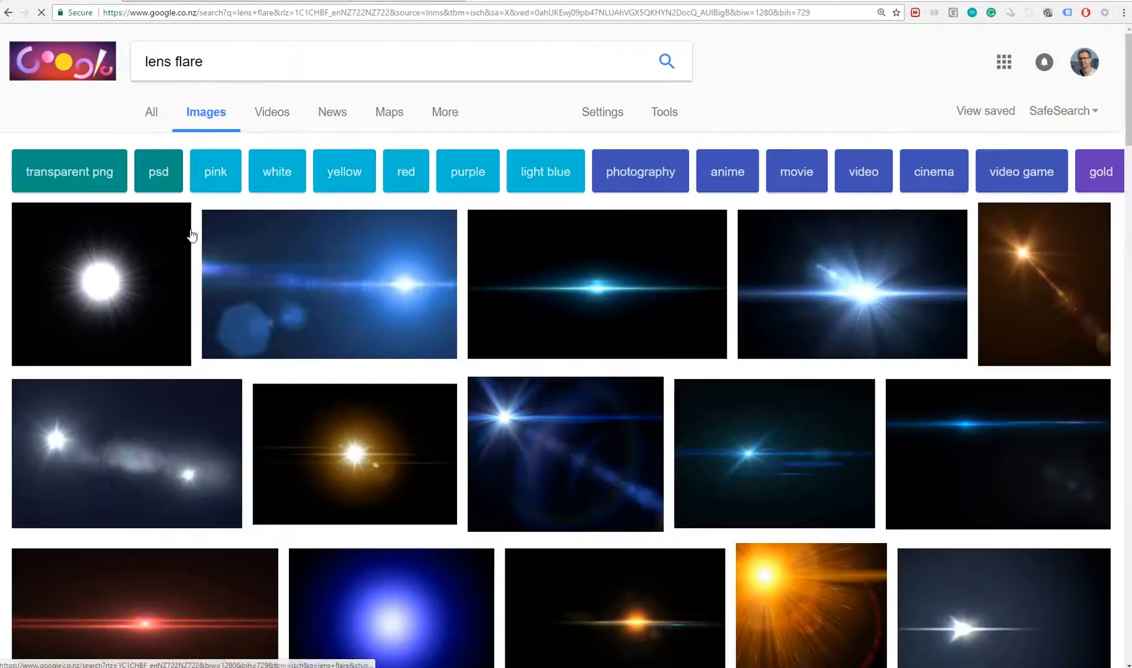
pyautogui.click(569, 313)
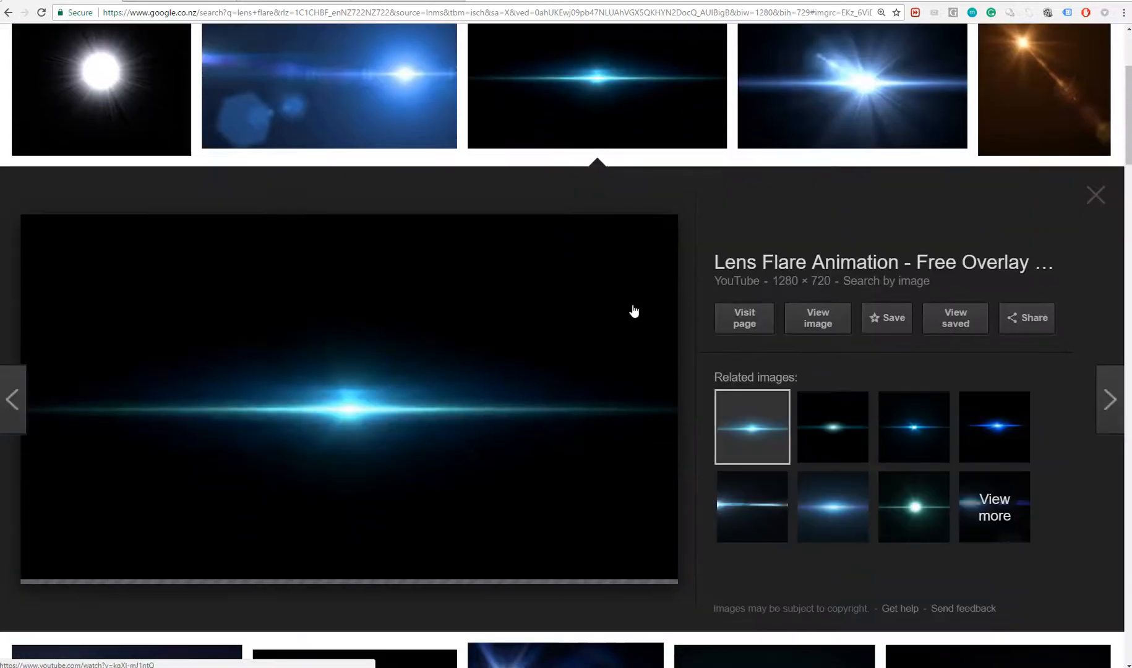
pyautogui.click(747, 322)
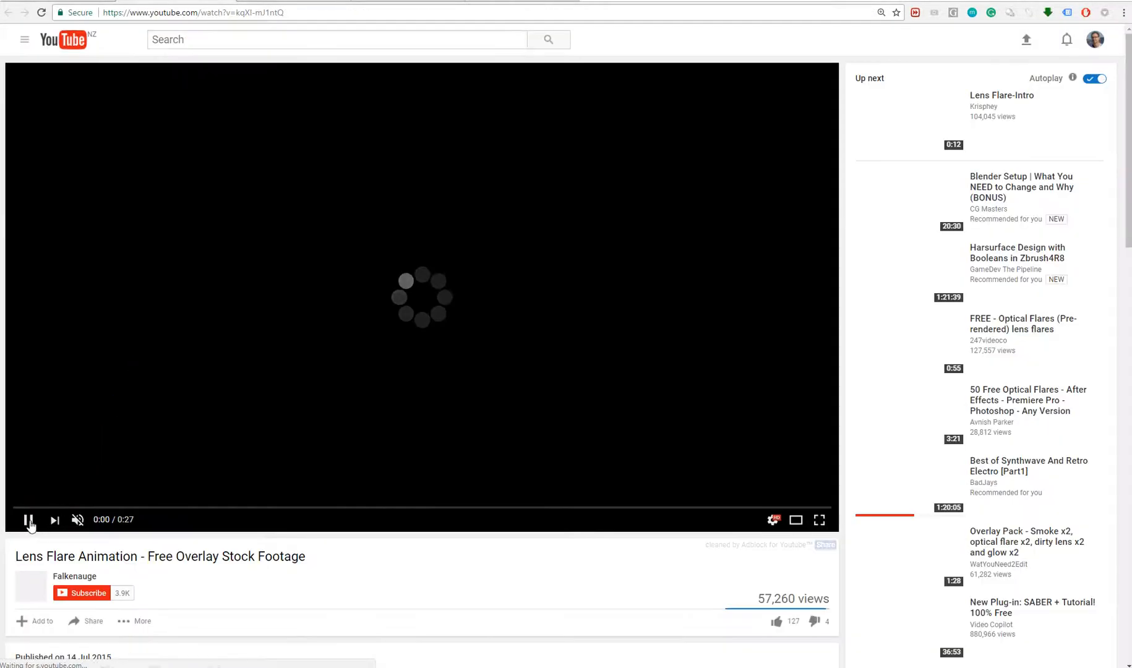
pyautogui.click(28, 520)
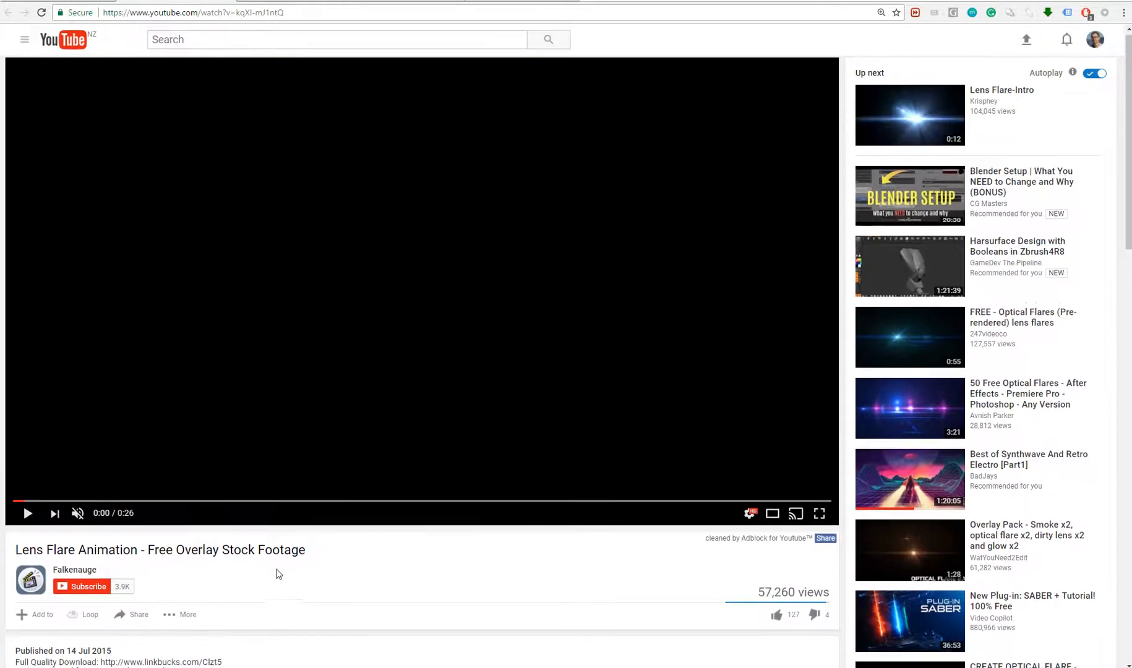
pyautogui.press('Right')
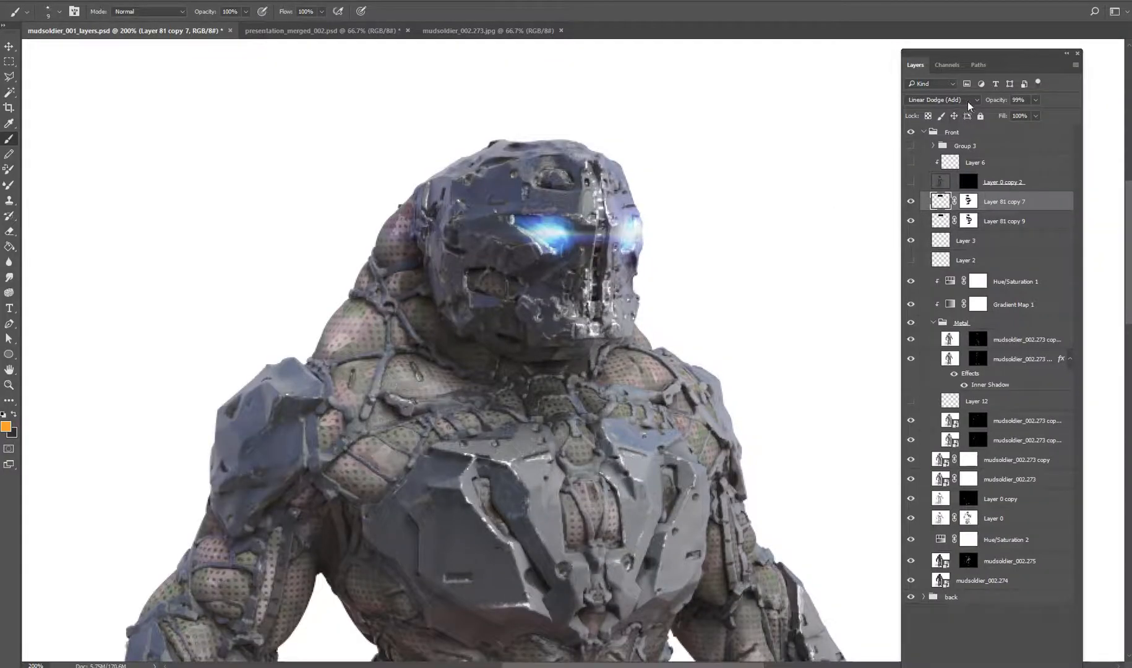
# Try the Color Dodge blend mode on Layer 81 copy 7 and return it to Linear Dodge (Add).
pyautogui.click(968, 101)
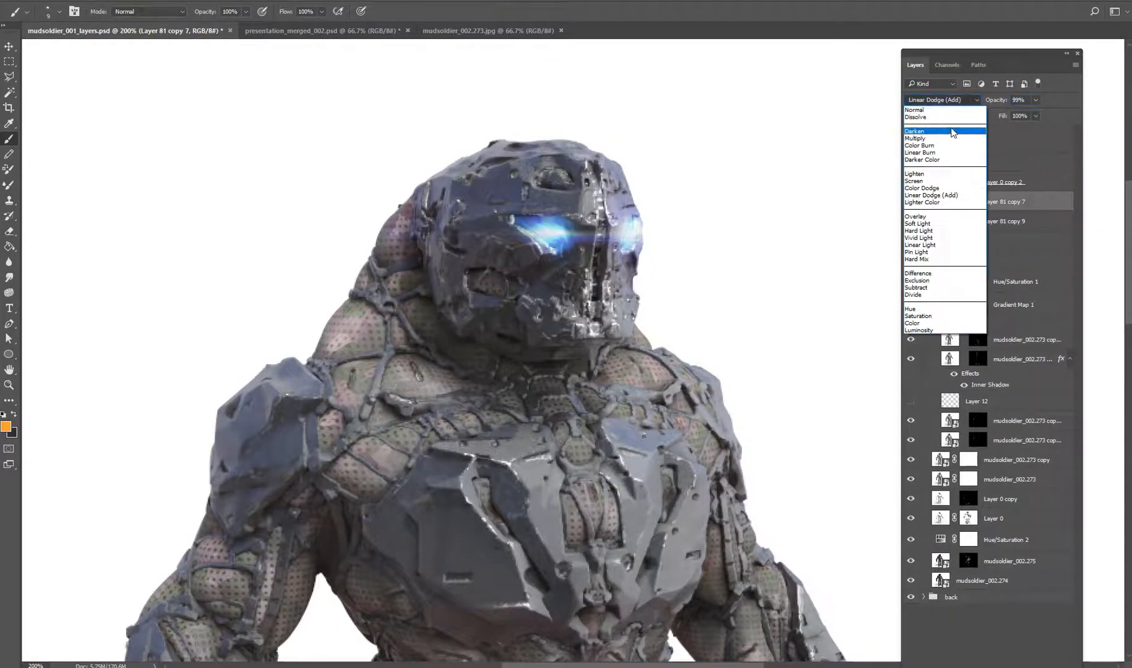
pyautogui.click(932, 188)
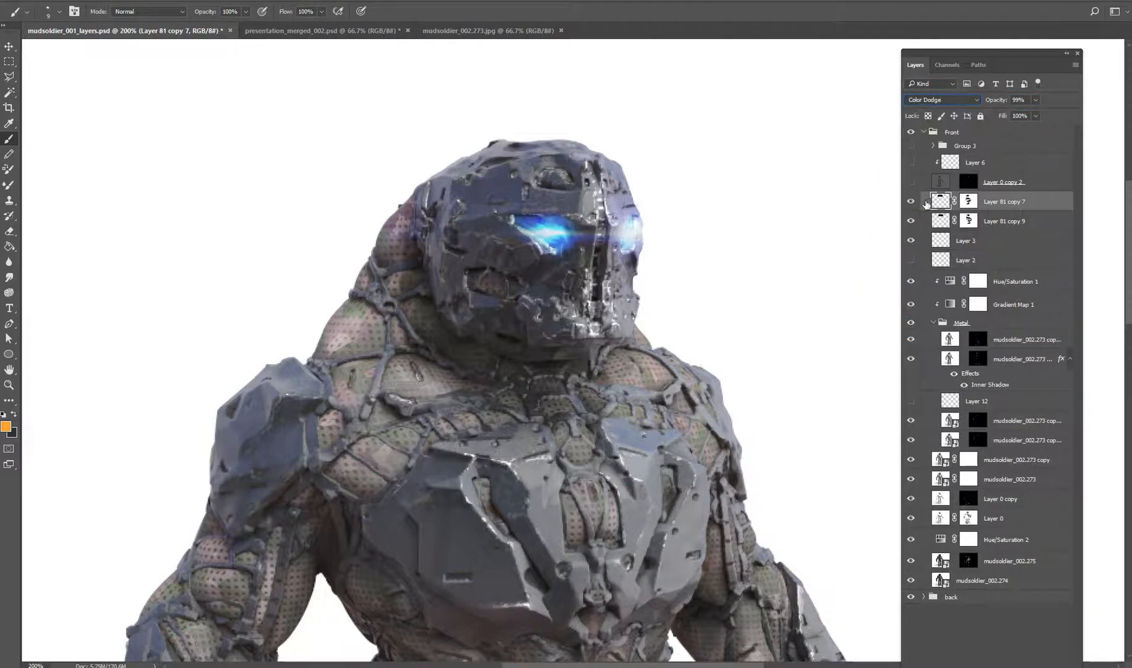
pyautogui.click(935, 98)
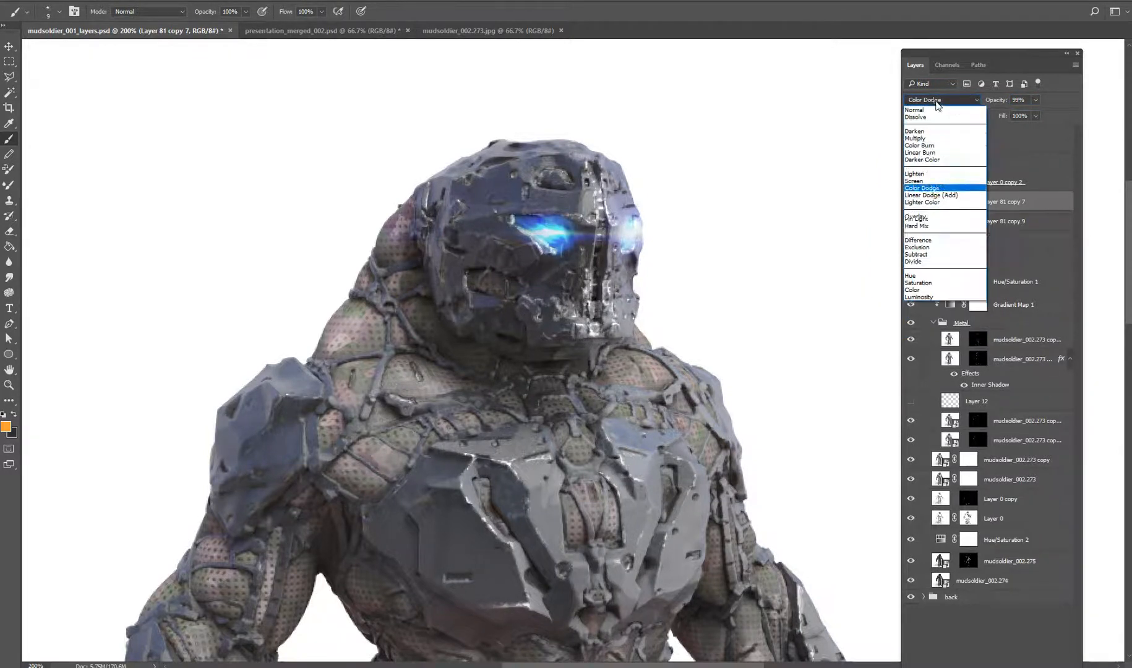
pyautogui.click(930, 195)
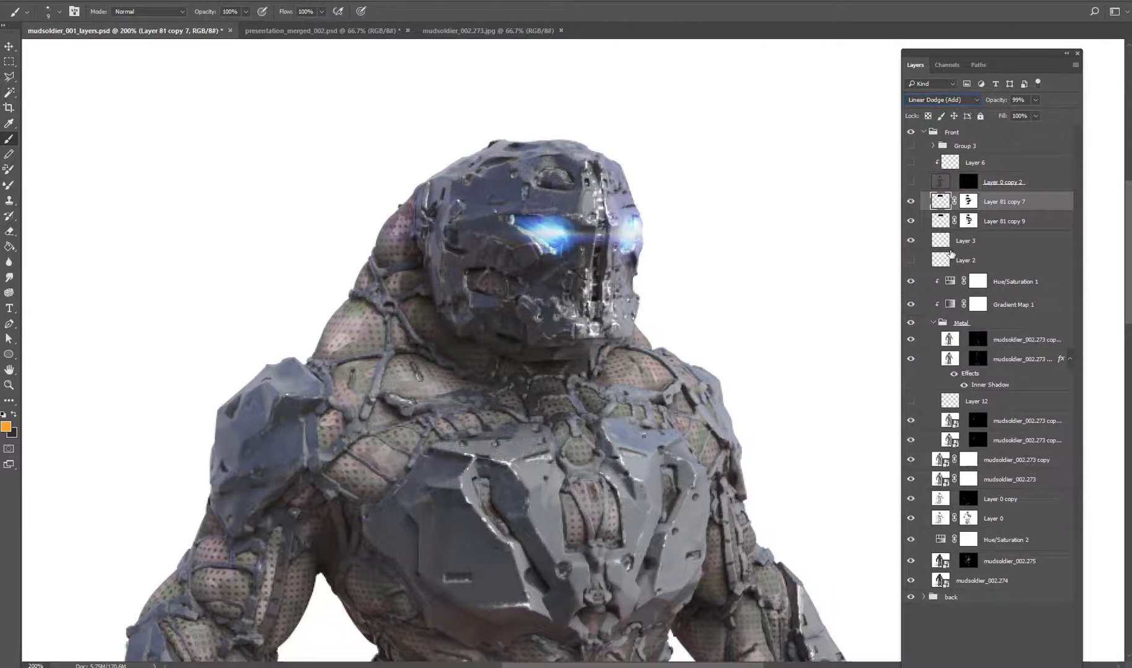
# Select Layer 3, hide Layer 81 copy 7 and Layer 81 copy 9, and compare the helmet with and without the blue eyes.
pyautogui.click(950, 248)
pyautogui.click(911, 201)
pyautogui.click(910, 221)
pyautogui.click(911, 244)
pyautogui.click(911, 243)
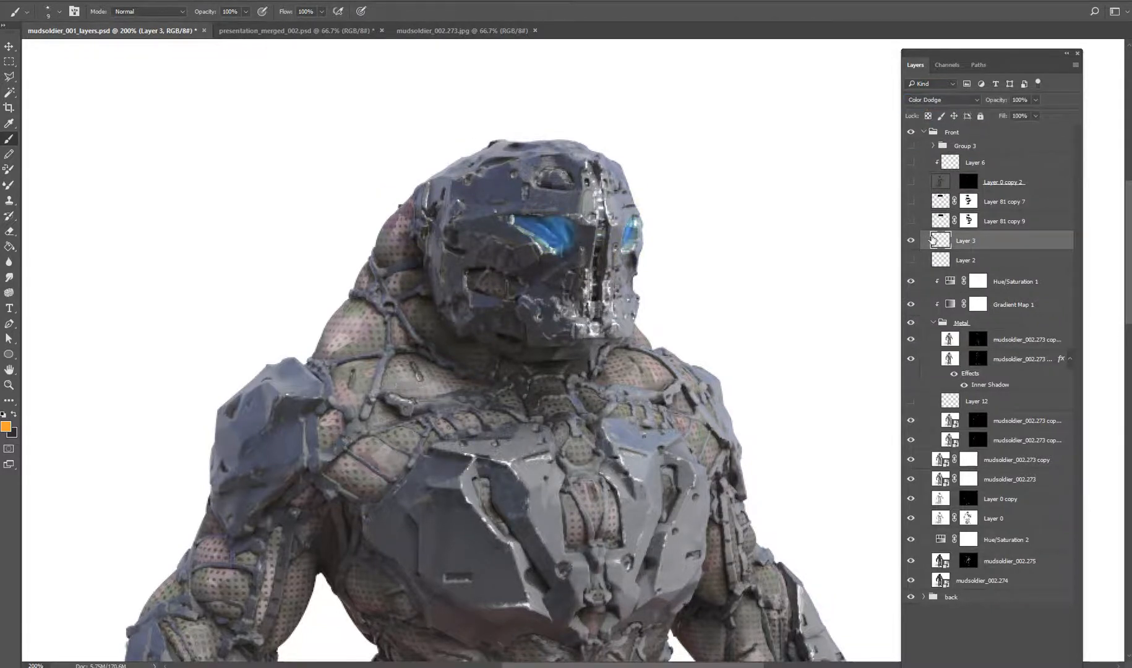
# Set Layer 3's blend mode to Normal and show the eye flares on Layer 81 copy 9 and Layer 81 copy 7.
pyautogui.click(972, 99)
pyautogui.scroll(3, 945, 161)
pyautogui.click(921, 110)
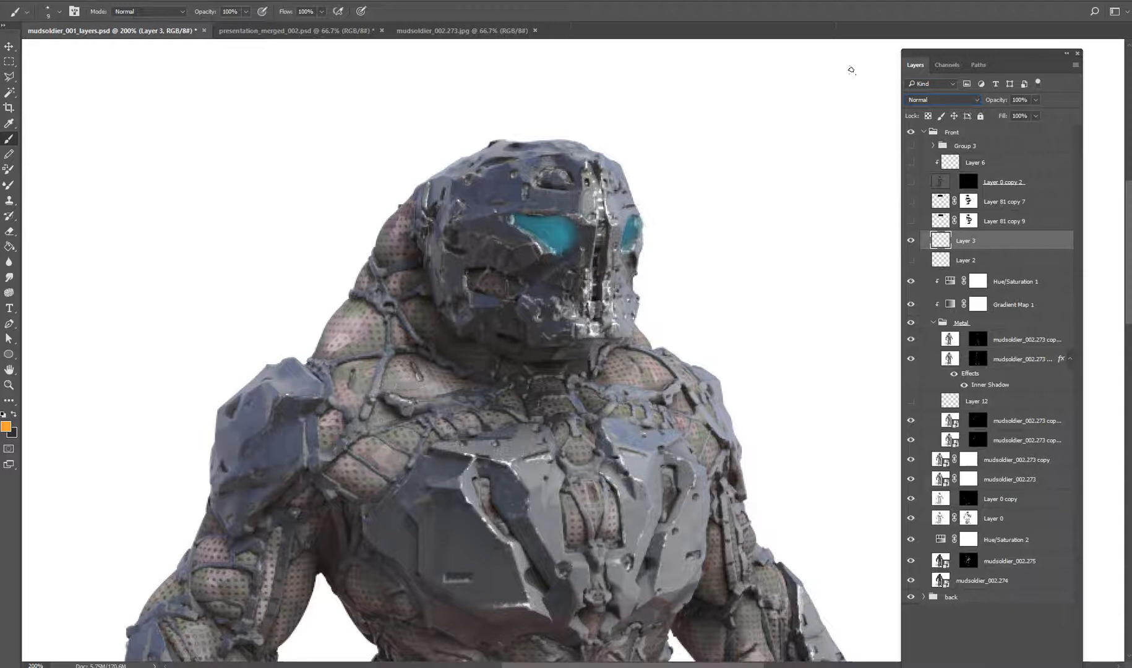
pyautogui.click(911, 220)
pyautogui.click(910, 201)
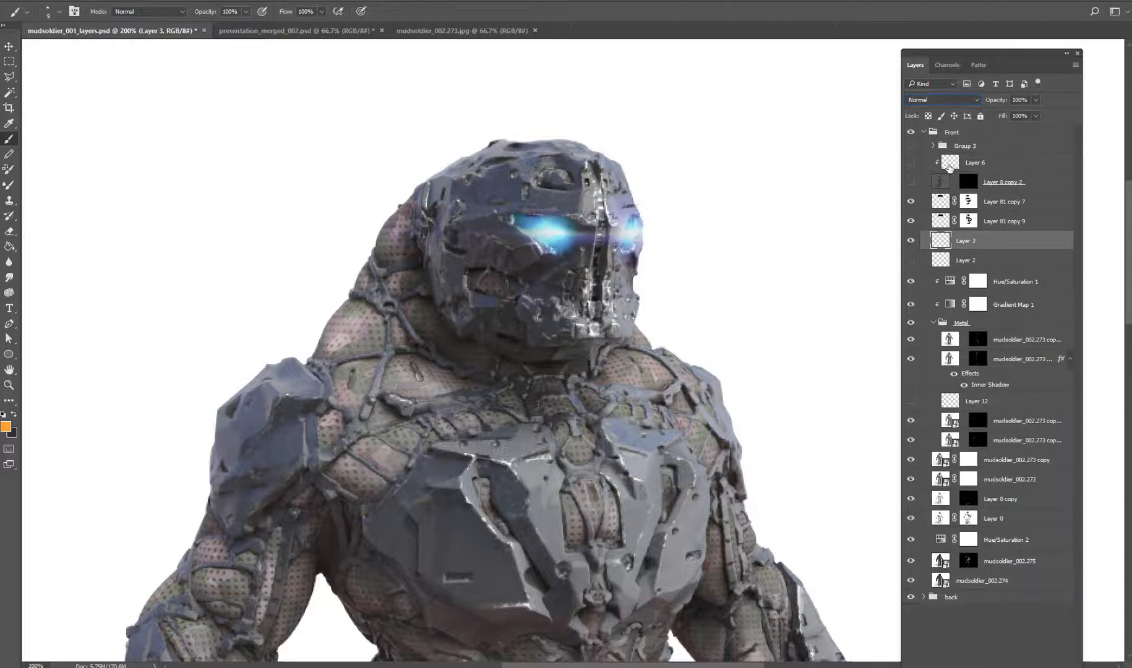
# Set Layer 3's blend mode to Linear Dodge (Add).
pyautogui.click(941, 100)
pyautogui.click(938, 197)
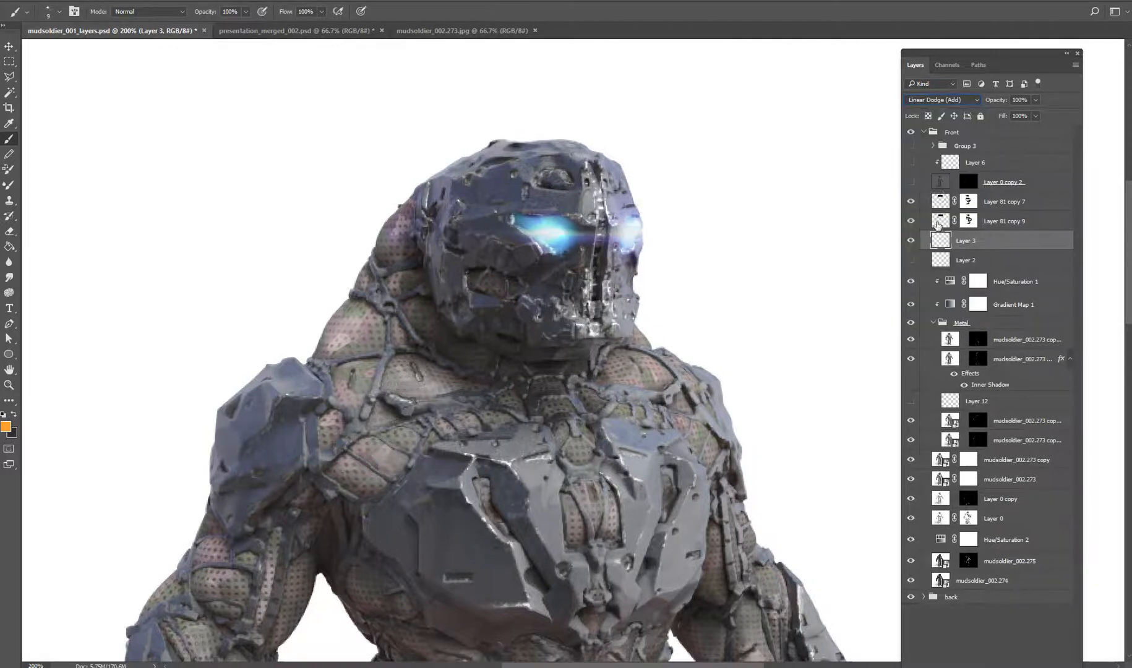
pyautogui.click(941, 100)
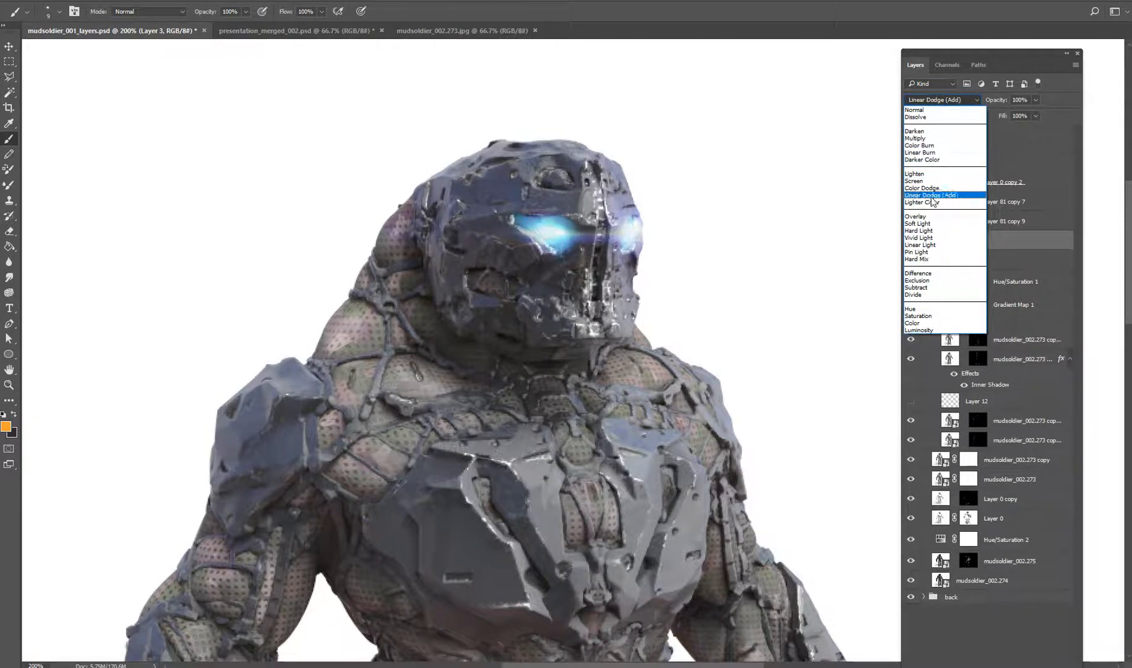
pyautogui.click(931, 196)
# Preview blend modes including Normal and Darken on Layer 81 copy 7, and set it to Color Dodge.
pyautogui.click(1014, 202)
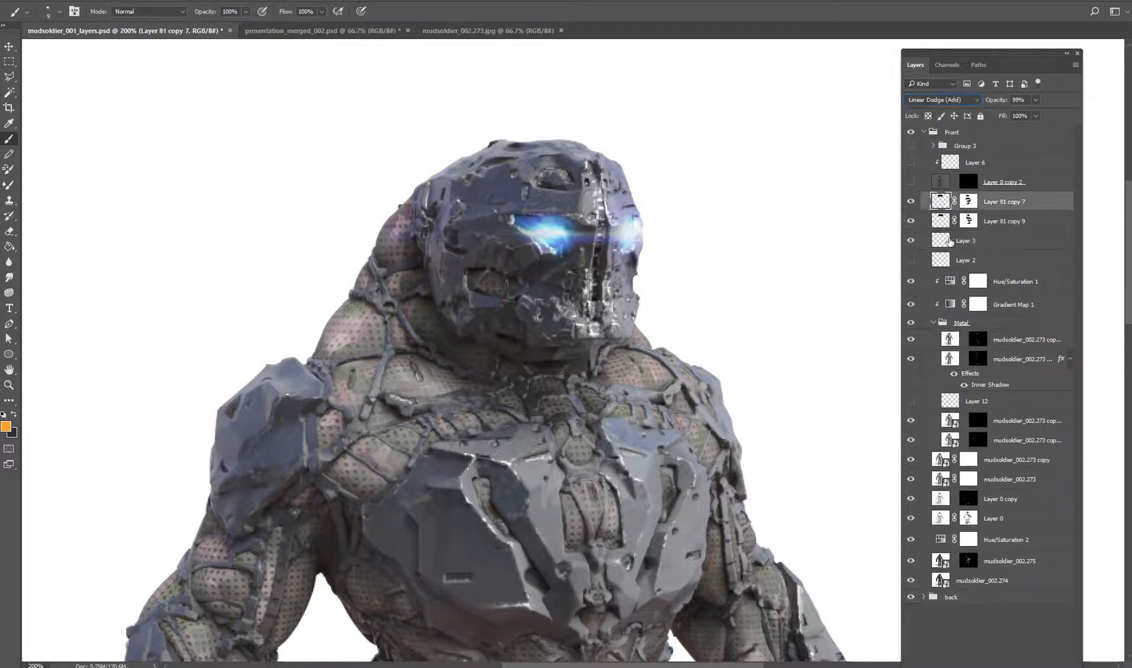
pyautogui.click(941, 100)
pyautogui.click(921, 9)
pyautogui.press('Up')
pyautogui.press('Up')
pyautogui.press('Up')
pyautogui.press('Up')
pyautogui.press('Up')
pyautogui.press('Up')
pyautogui.press('Up')
pyautogui.press('Up')
pyautogui.press('Up')
pyautogui.press('Up')
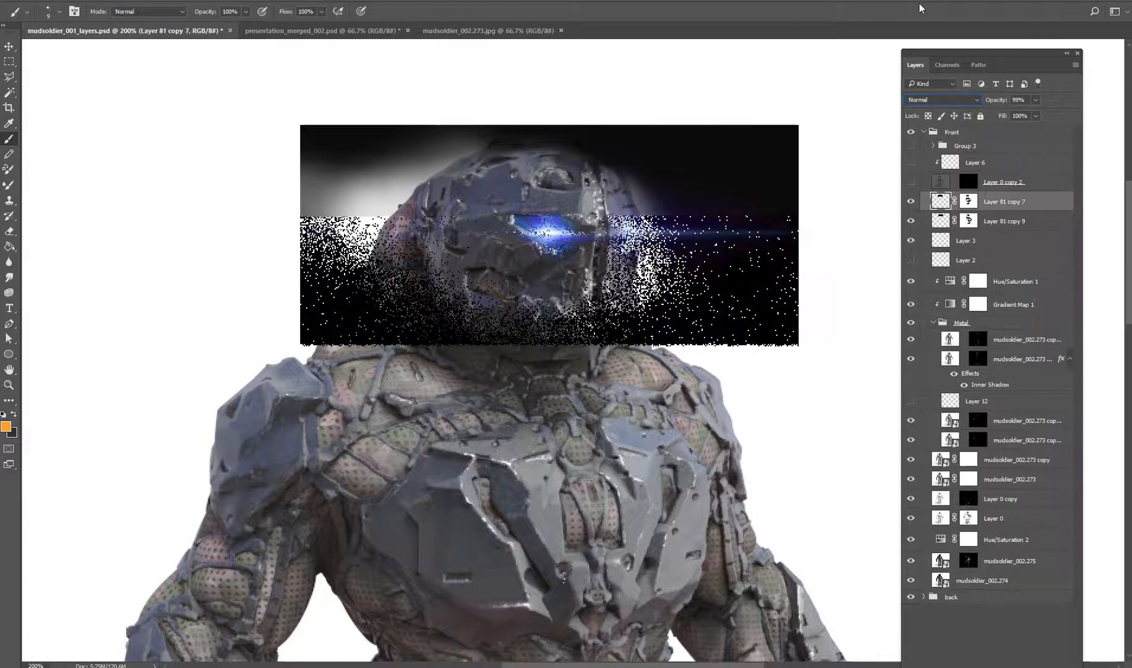
pyautogui.press('Down')
pyautogui.press('Down')
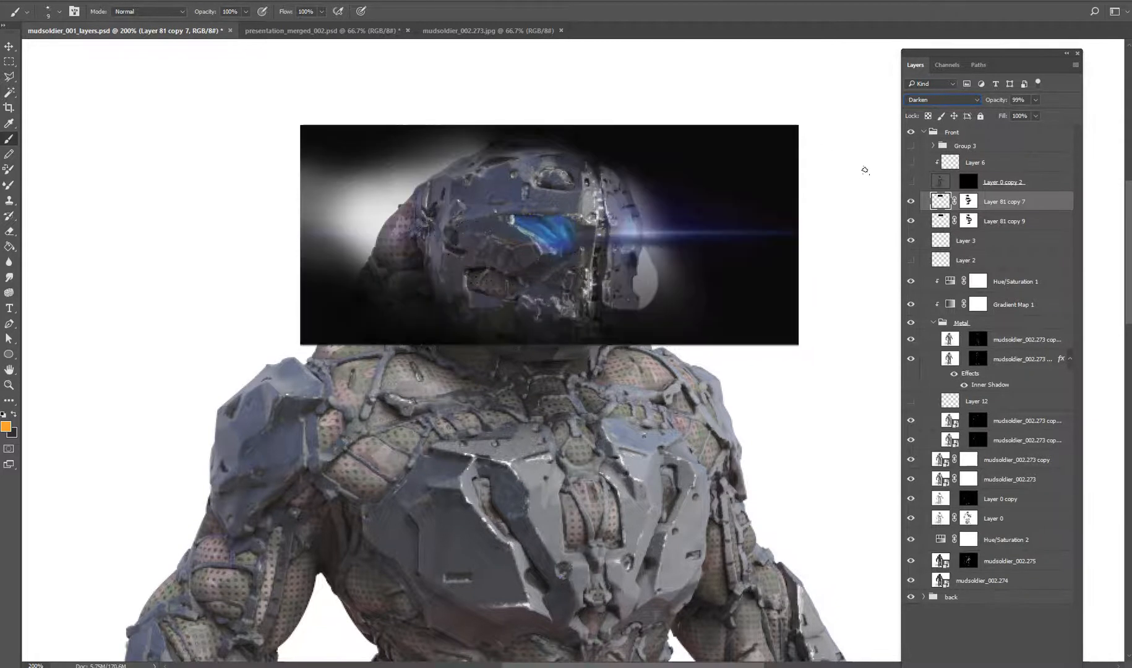
pyautogui.click(924, 102)
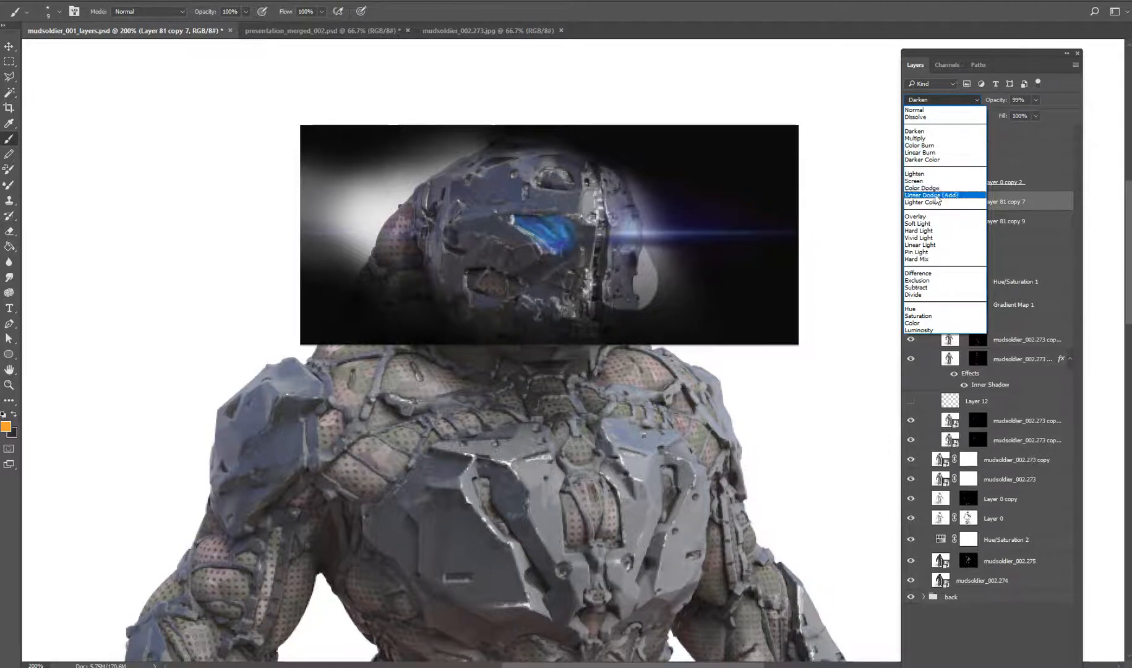
pyautogui.click(933, 188)
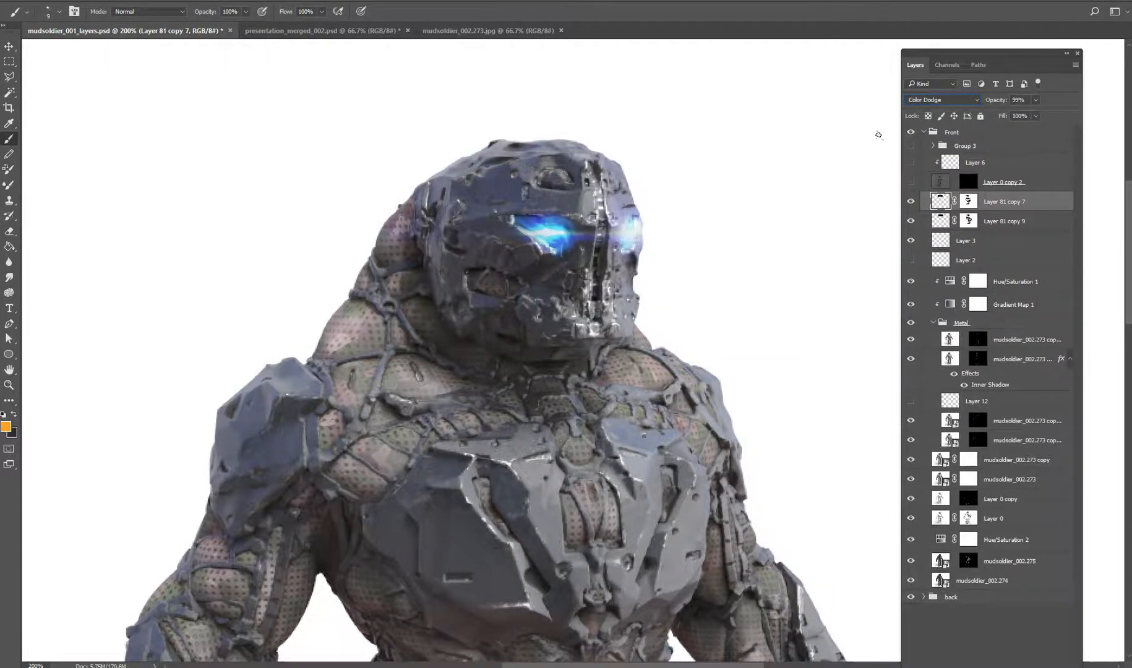
# Toggle Layer 0 copy 2 and Layer 6 on and off to compare their effect on the soldier.
pyautogui.click(911, 182)
pyautogui.click(911, 182)
pyautogui.click(910, 181)
pyautogui.click(911, 182)
pyautogui.click(911, 182)
pyautogui.click(911, 163)
pyautogui.moveTo(911, 163); pyautogui.dragTo(911, 182)
# Expand and show Group 3, and stamp all visible layers onto a new layer above Layer 7.
pyautogui.click(933, 145)
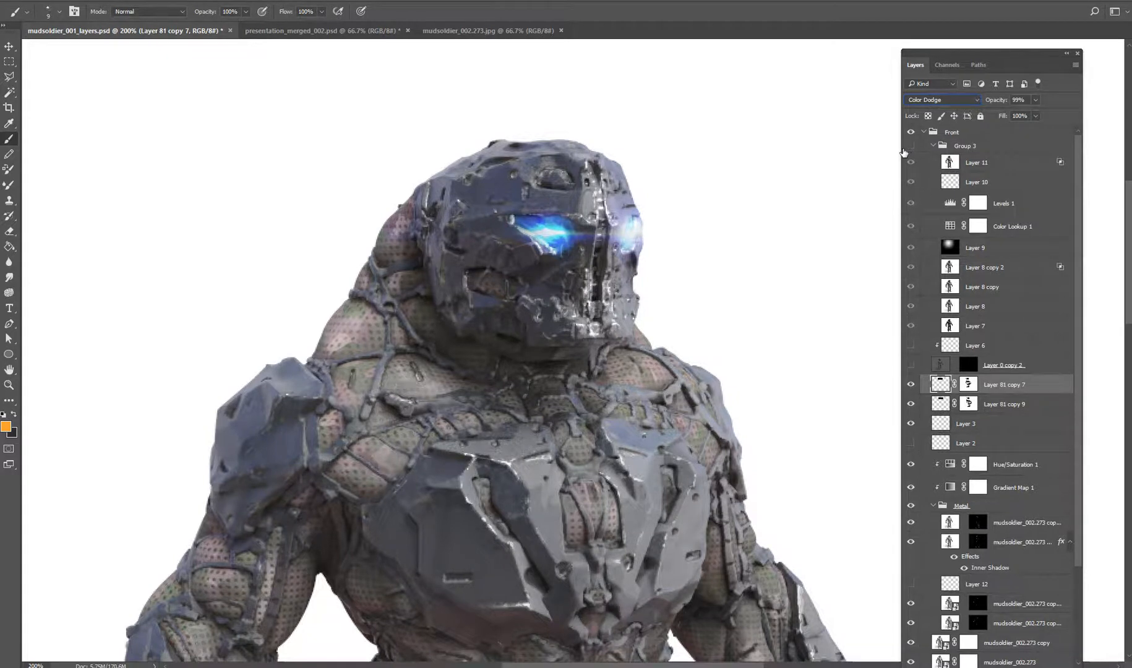
pyautogui.click(911, 146)
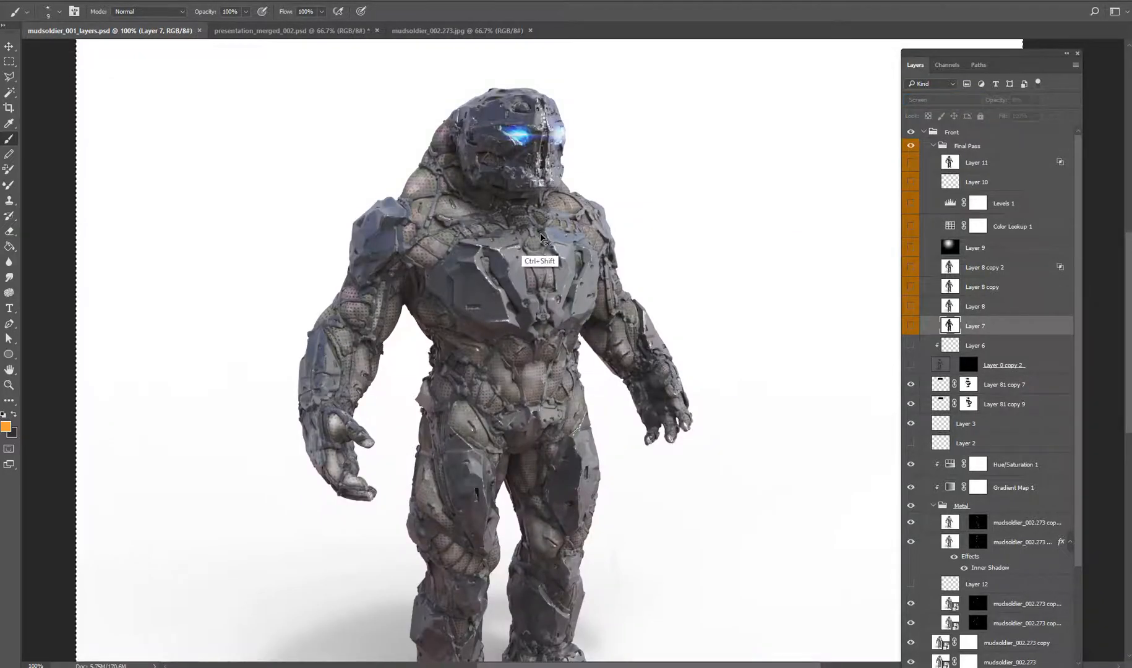
pyautogui.hotkey('ctrl', 'shift', 'alt', 'e')
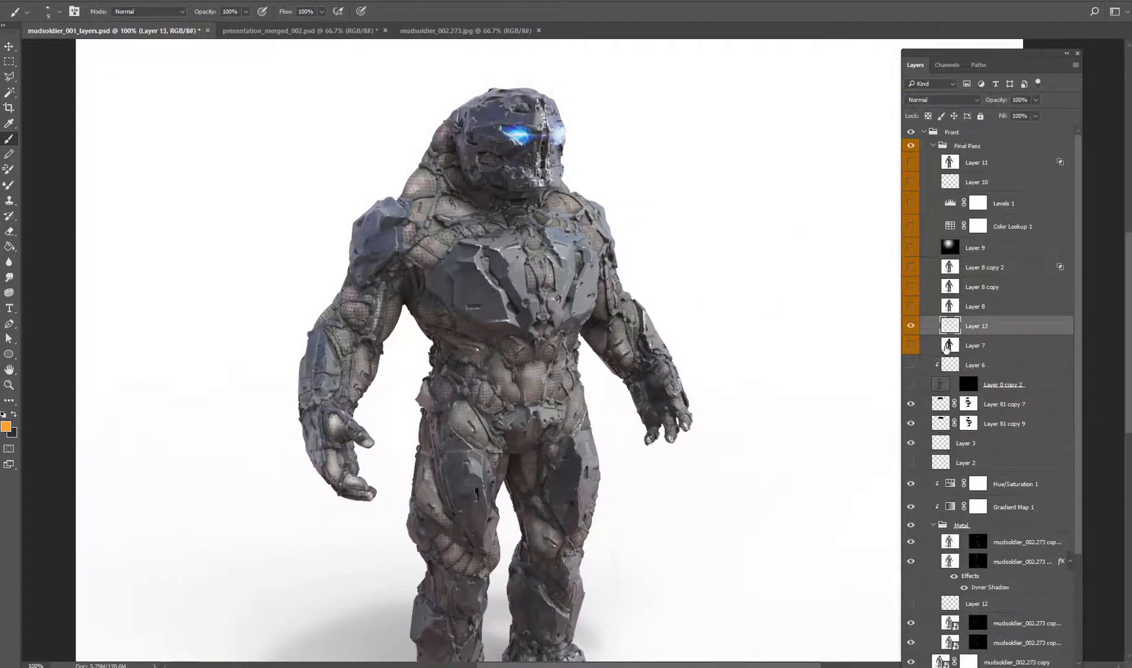
# Apply a Gaussian Blur with a reduced radius to the stamped Layer 13.
pyautogui.hotkey('ctrl', 'alt', 'f')
pyautogui.moveTo(940, 116); pyautogui.dragTo(786, 129)
pyautogui.moveTo(808, 311); pyautogui.dragTo(778, 313)
pyautogui.click(902, 153)
# Set Layer 13's blend mode to Screen, compare it on and off, and lower its opacity to about 32%.
pyautogui.click(940, 100)
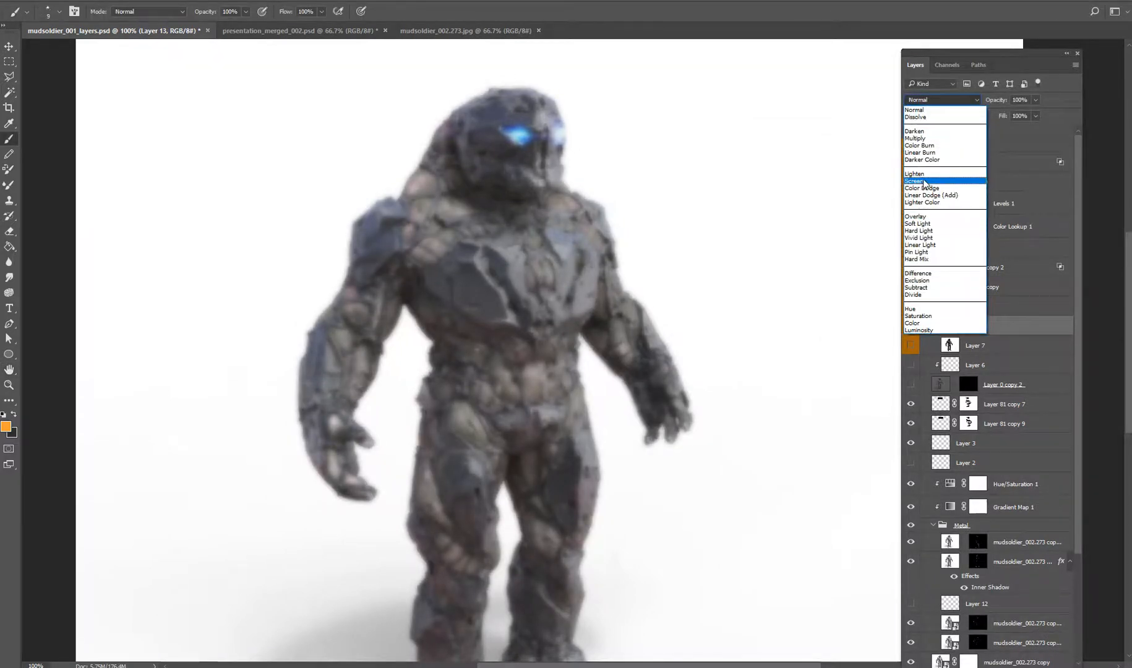
pyautogui.click(924, 181)
pyautogui.click(914, 330)
pyautogui.click(914, 329)
pyautogui.moveTo(1035, 100); pyautogui.dragTo(1002, 125)
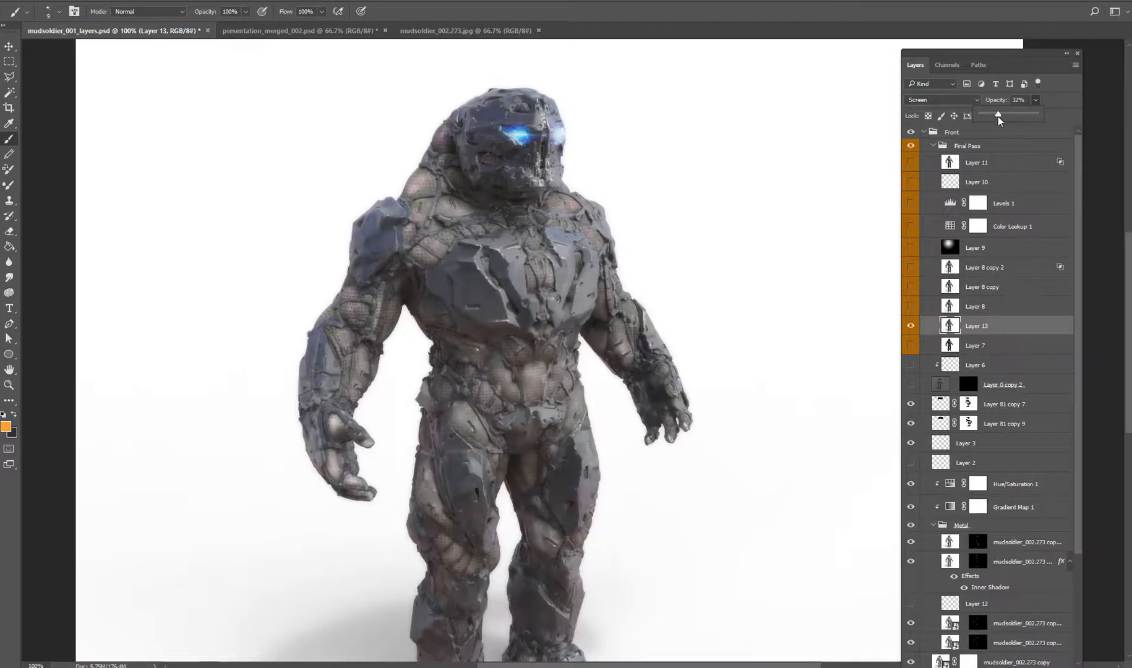
# Toggle Layer 8 on and off to compare its effect with the new glow layer.
pyautogui.click(912, 312)
pyautogui.click(917, 308)
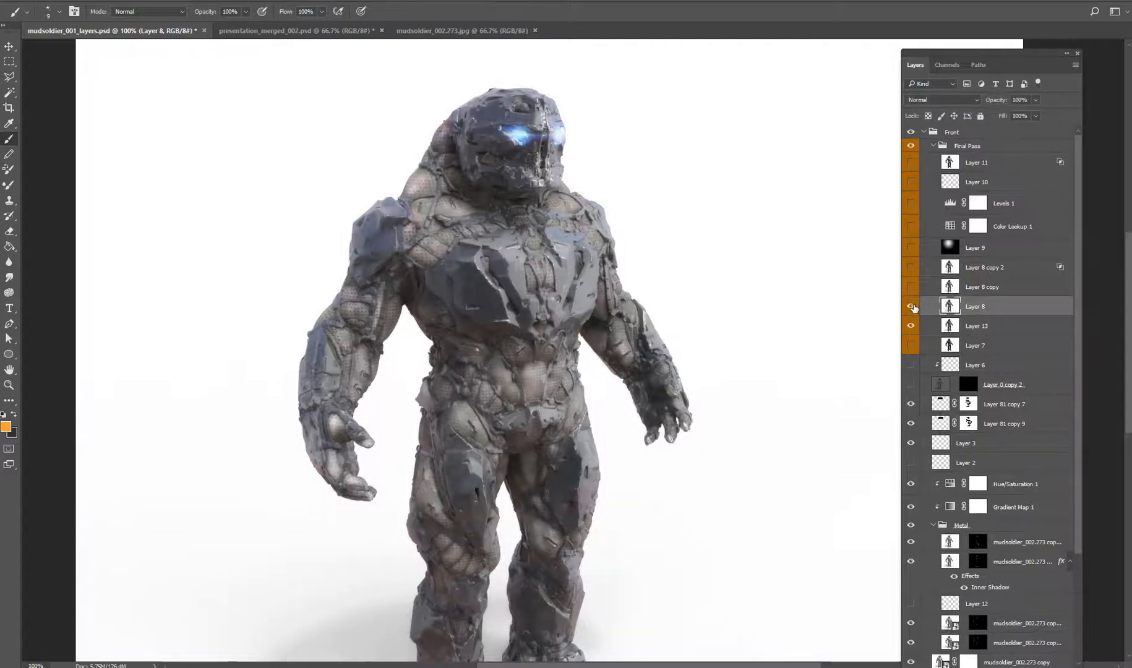
pyautogui.click(912, 308)
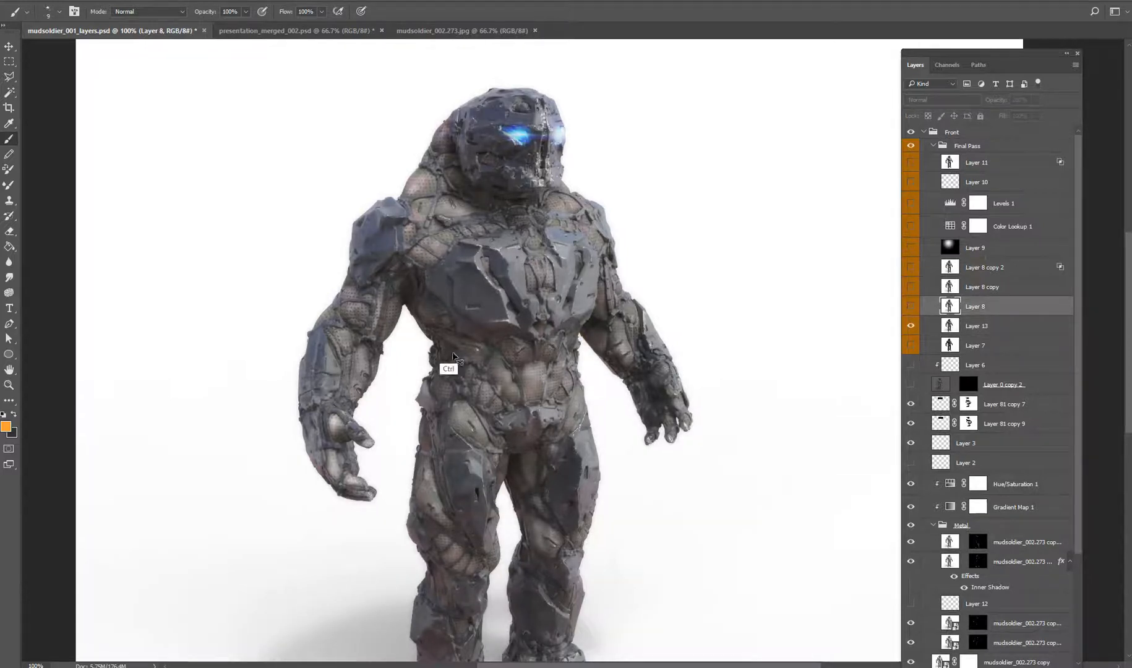
# Stamp all visible layers onto a new layer above Layer 13 and apply Reduce Noise to it with Strength 1.
pyautogui.hotkey('ctrl', 'shift', 'alt', 'e')
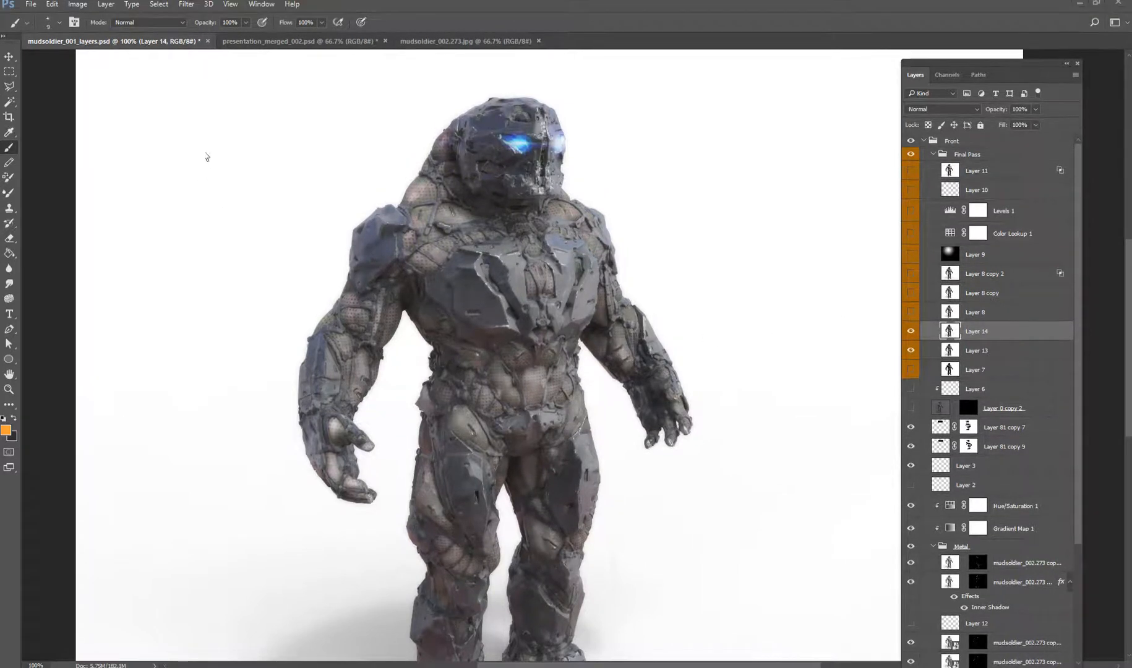
pyautogui.click(187, 5)
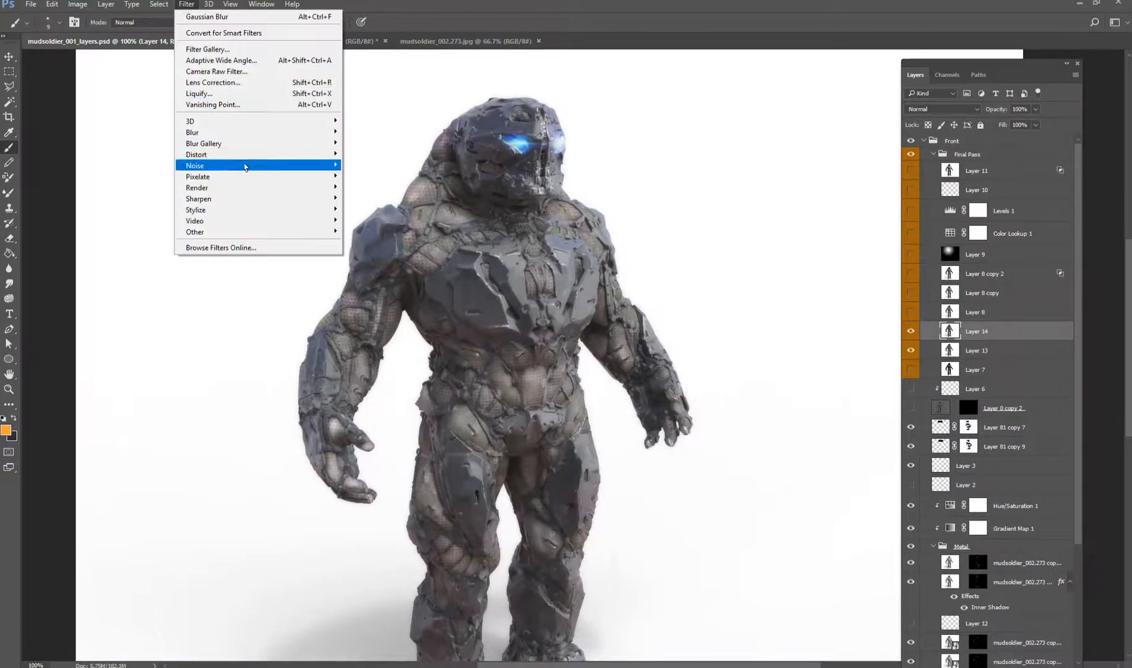
pyautogui.moveTo(221, 168)
pyautogui.click(130, 209)
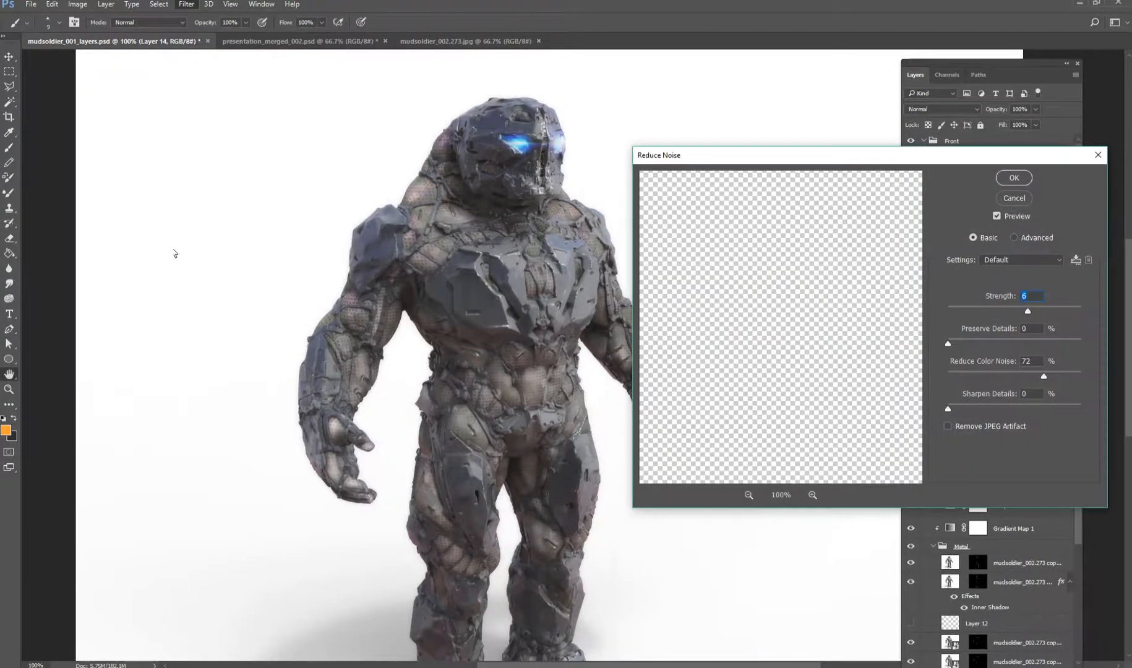
pyautogui.moveTo(804, 156); pyautogui.dragTo(753, 136)
pyautogui.moveTo(975, 292); pyautogui.dragTo(916, 293)
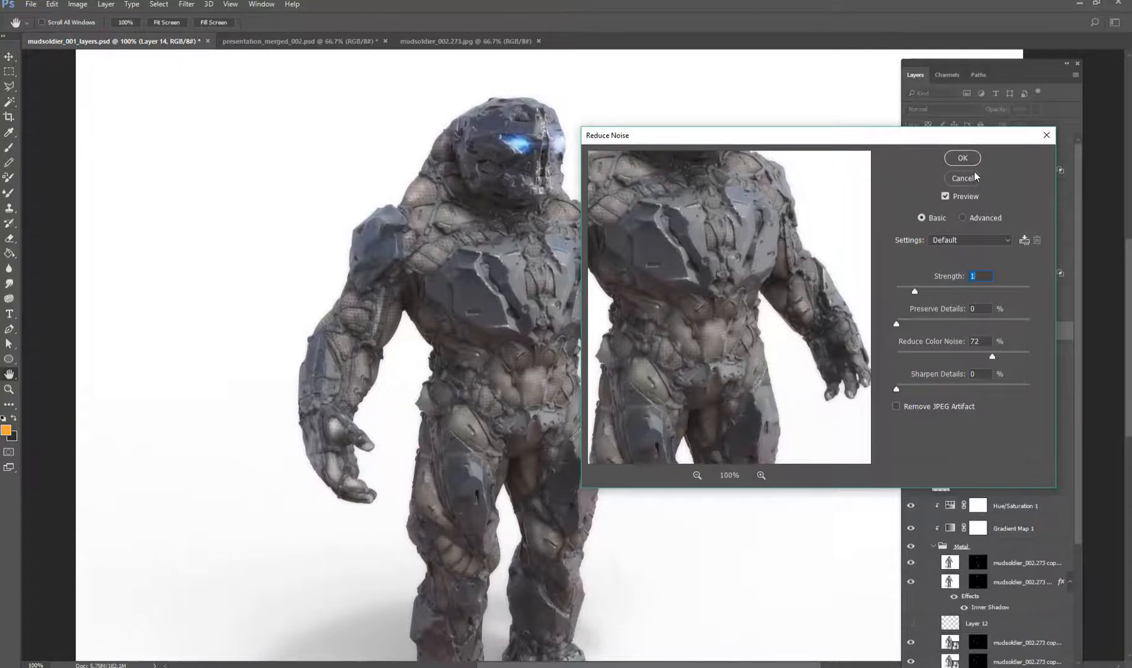
pyautogui.click(963, 158)
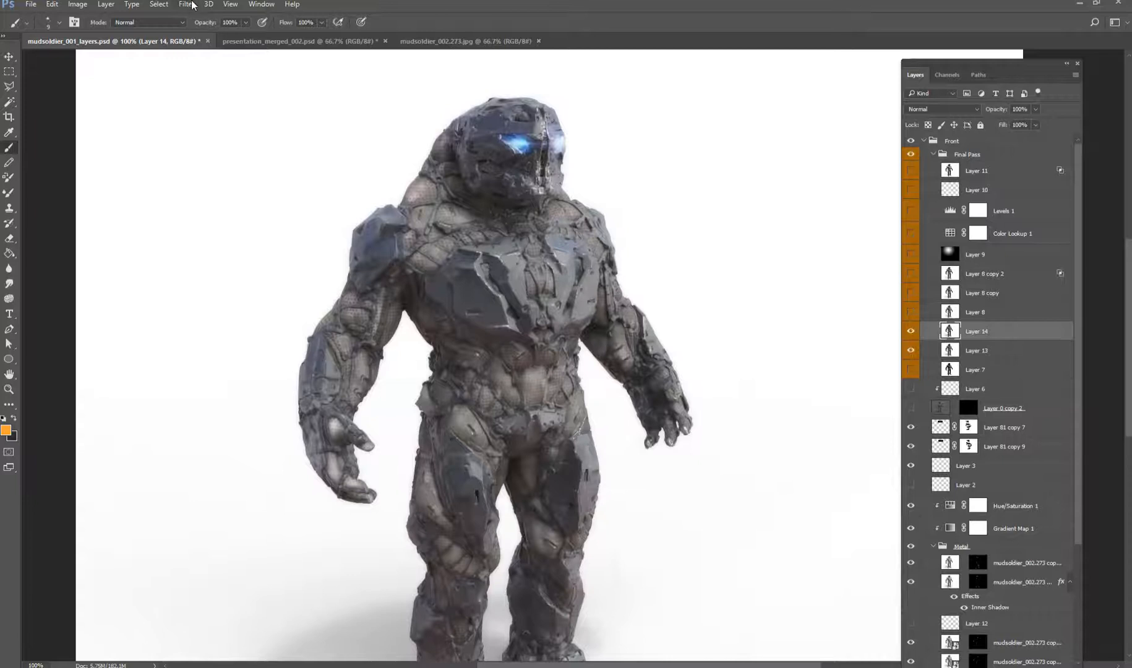
# Sharpen Layer 14 using Unsharp Mask with an increased amount and a 1.4-pixel radius.
pyautogui.click(186, 4)
pyautogui.moveTo(290, 198)
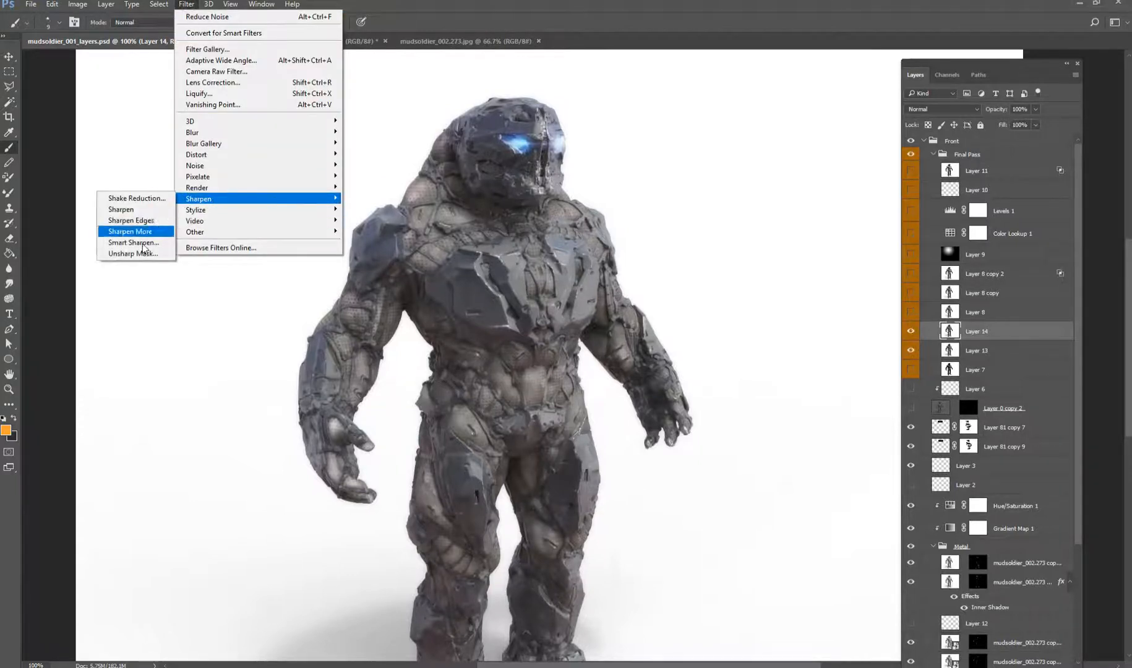
pyautogui.click(144, 253)
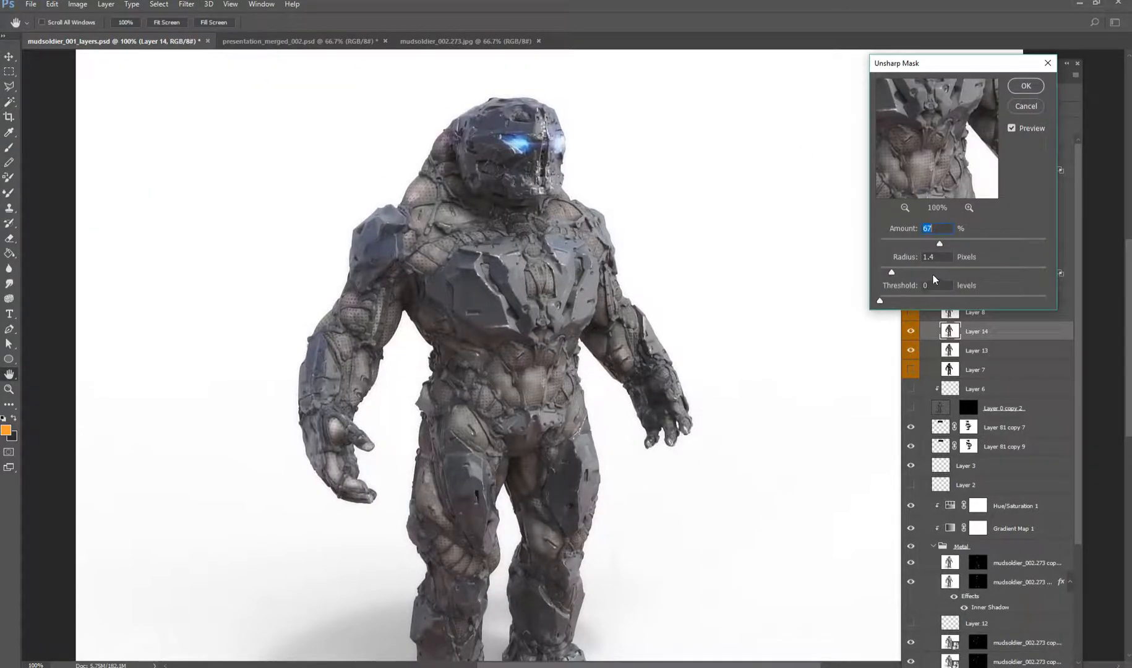
pyautogui.click(963, 244)
pyautogui.moveTo(965, 244); pyautogui.dragTo(991, 243)
pyautogui.click(1024, 86)
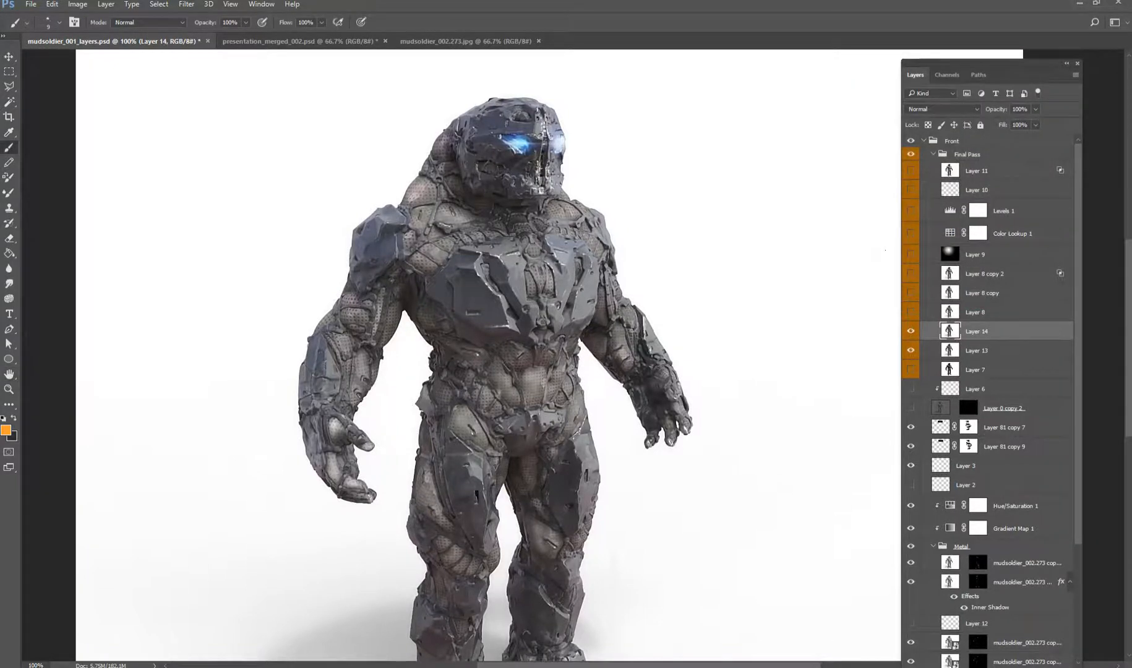
# Duplicate Layer 14 and turn off the green channel in the copy's Blending Options.
pyautogui.moveTo(953, 324); pyautogui.dragTo(953, 322)
pyautogui.rightClick(956, 333)
pyautogui.click(979, 342)
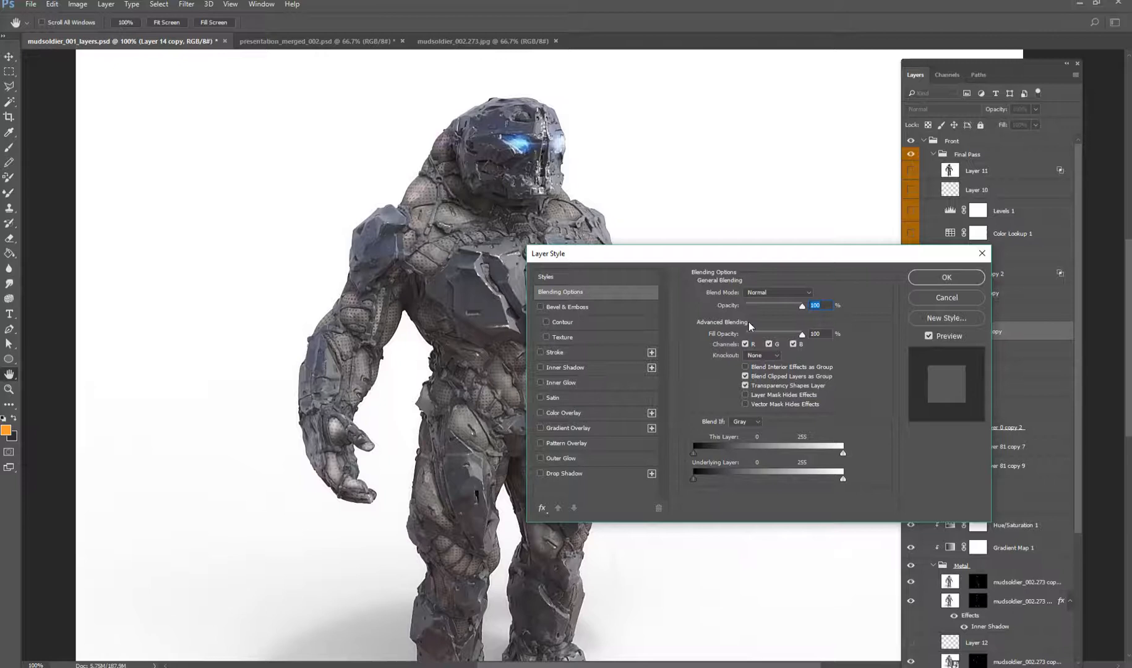
pyautogui.moveTo(762, 256); pyautogui.dragTo(711, 270)
pyautogui.click(695, 358)
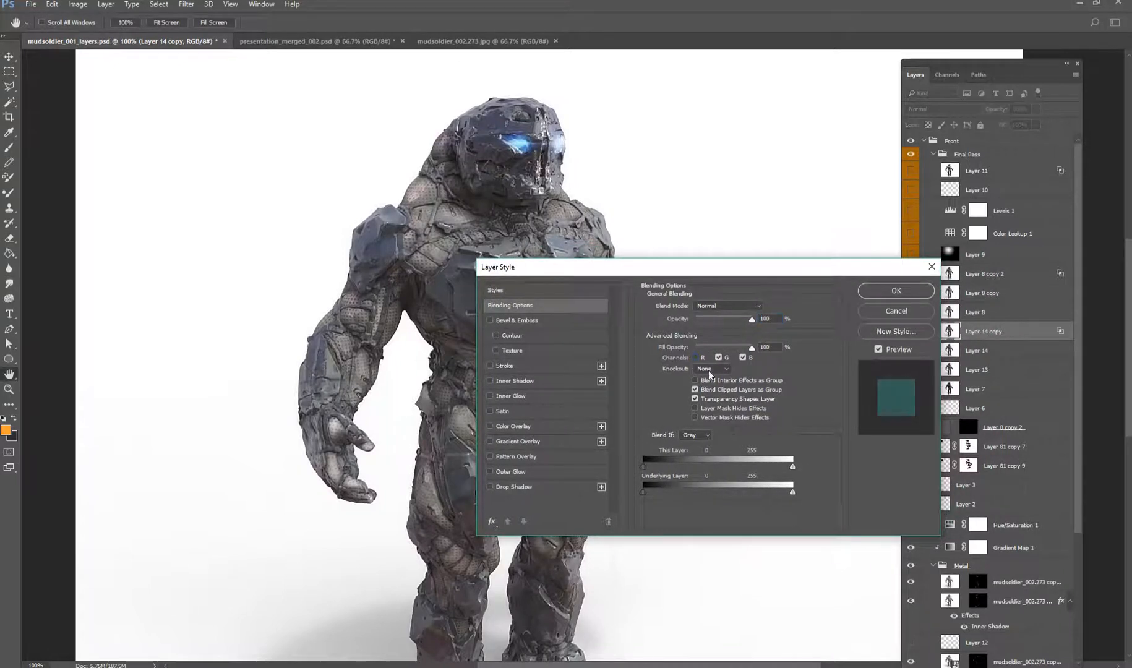
pyautogui.click(694, 357)
pyautogui.click(718, 358)
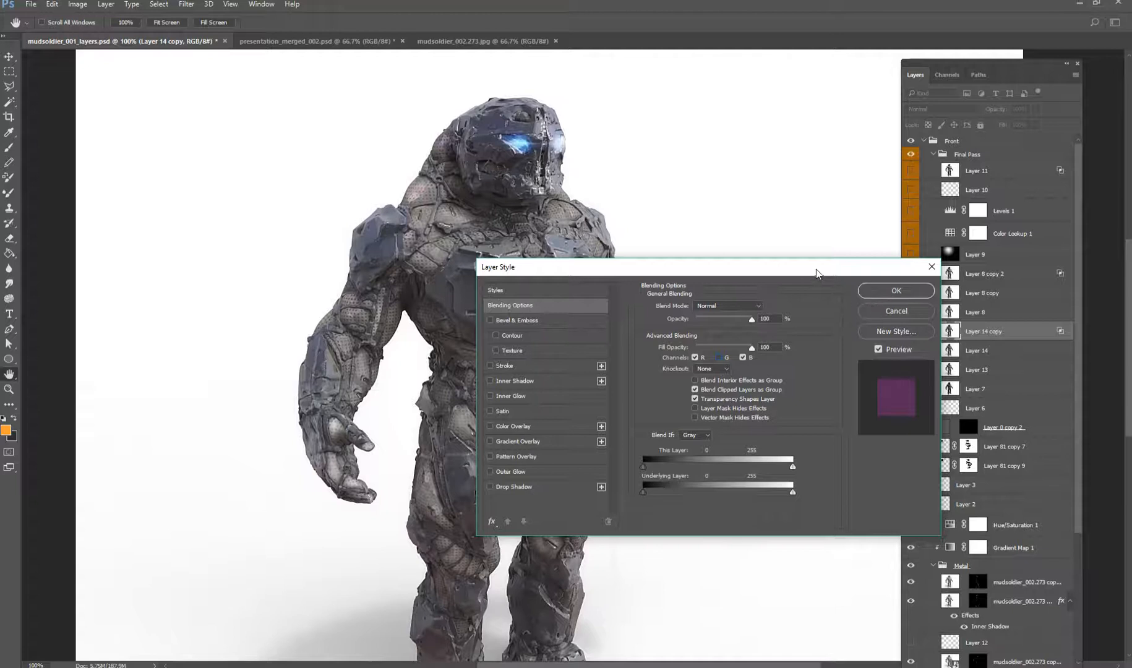
pyautogui.moveTo(814, 270); pyautogui.dragTo(763, 287)
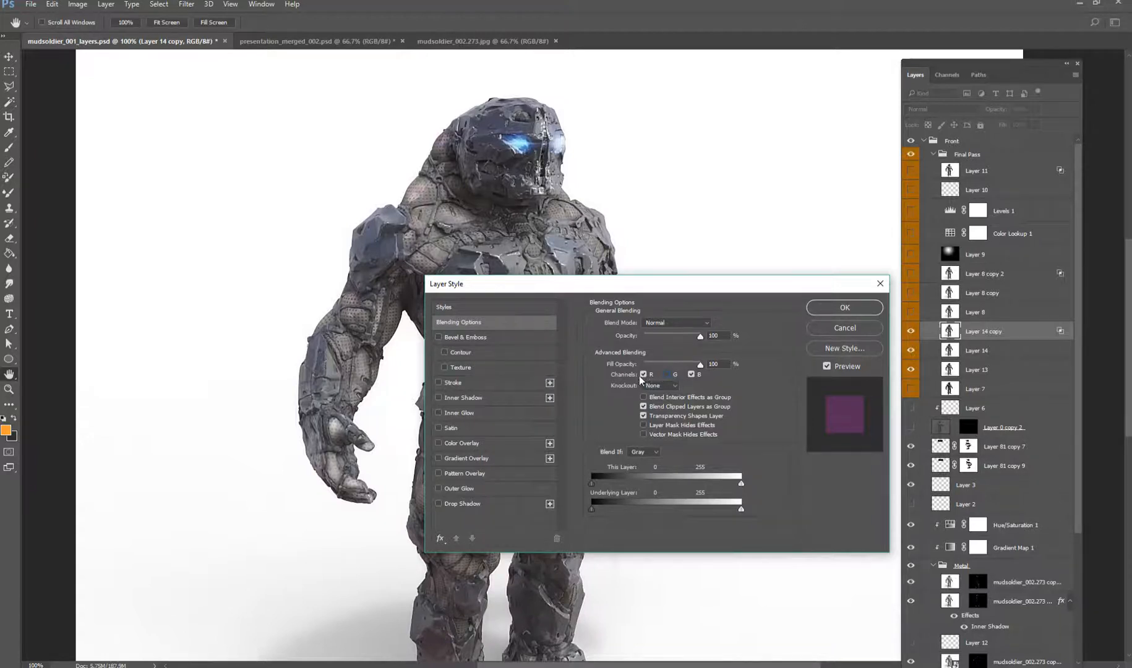
pyautogui.click(826, 308)
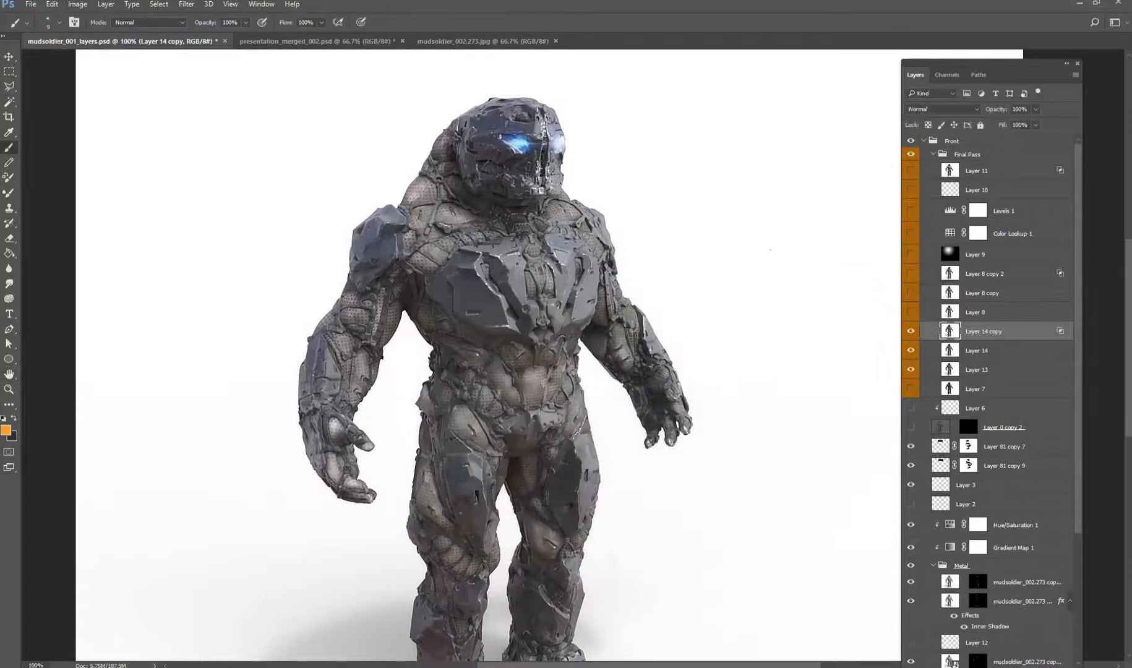
# Offset Layer 14 copy slightly with the Move tool to create color fringing, and inspect the torso and arm up close.
pyautogui.press('v')
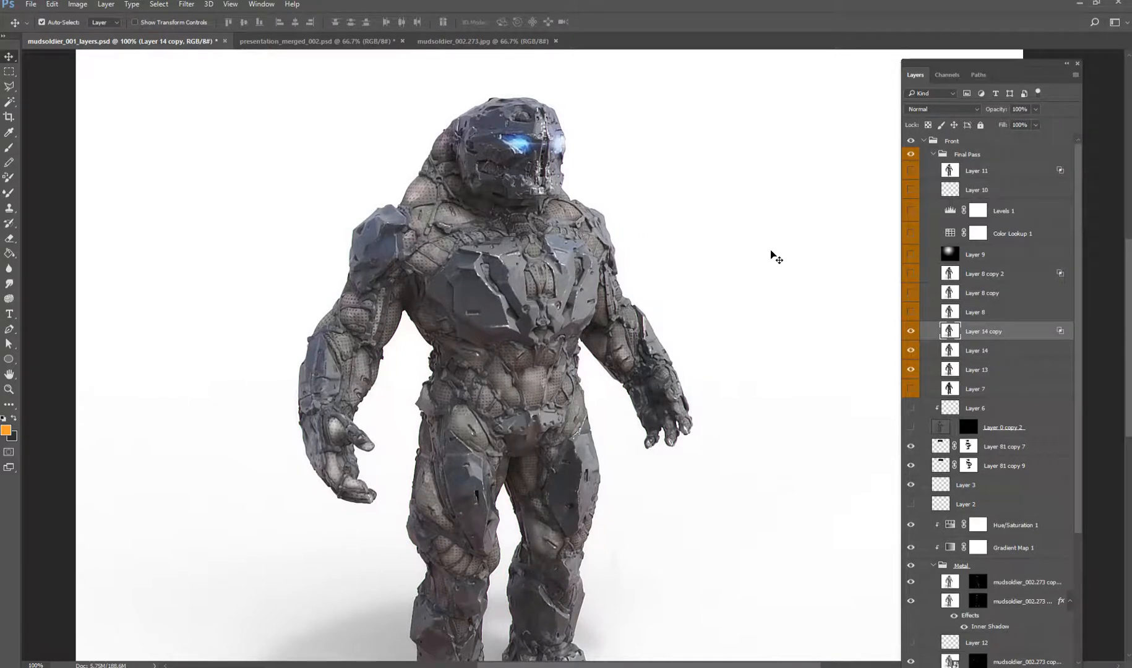
pyautogui.hotkey('ctrl', '+')
pyautogui.hotkey('ctrl', '+')
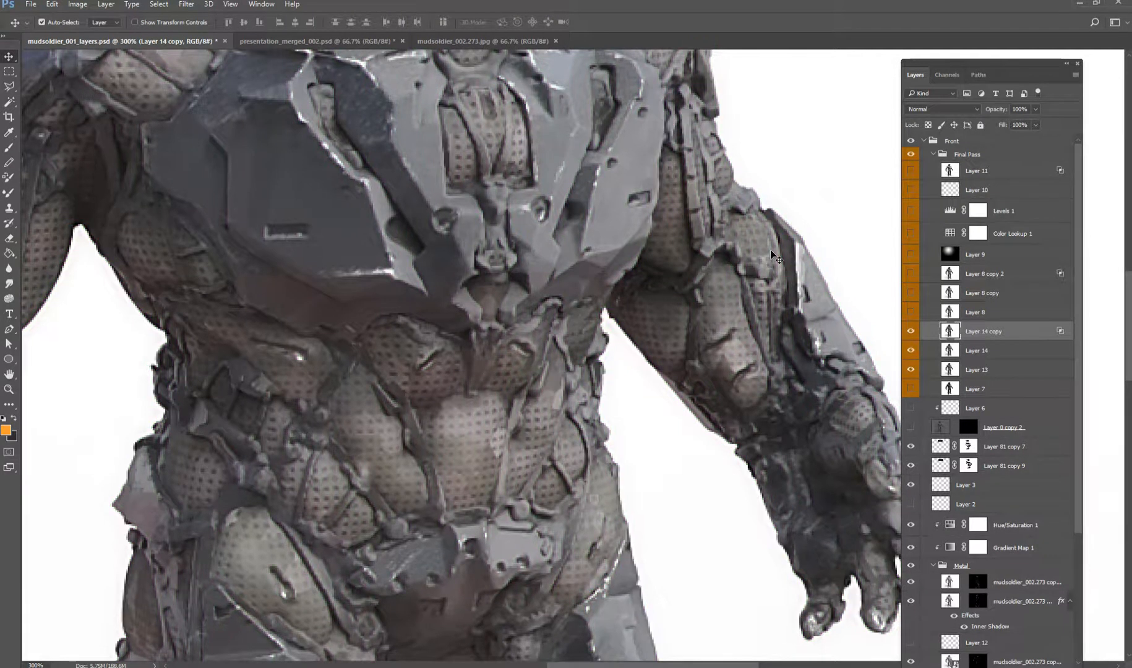
pyautogui.hotkey('ctrl', '-')
pyautogui.hotkey('ctrl', '-')
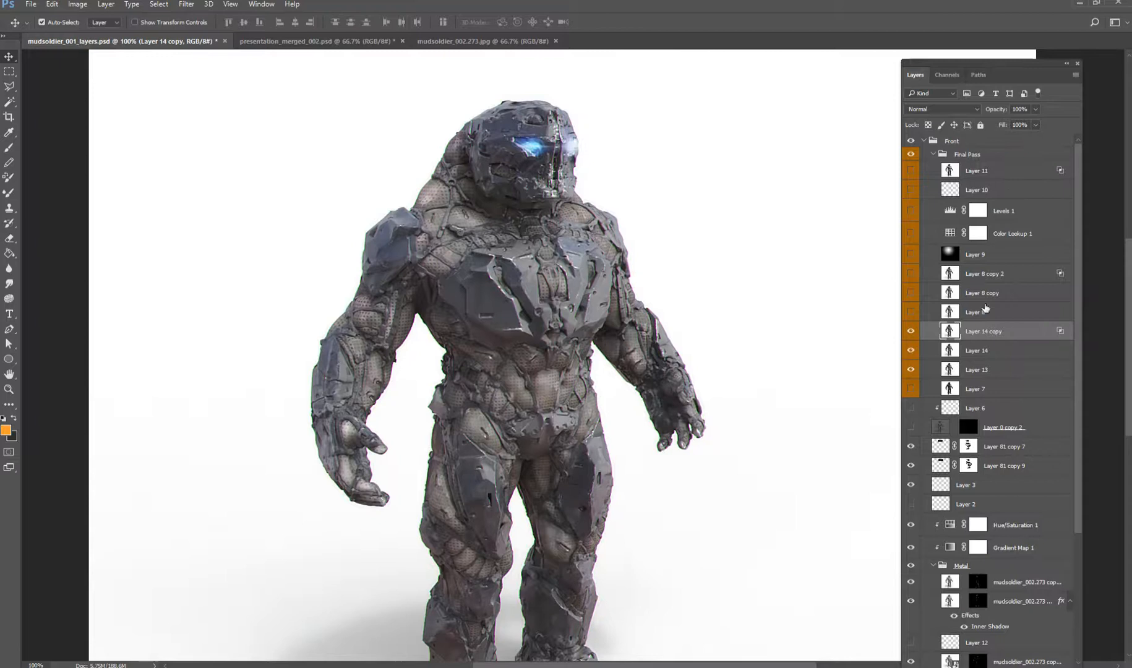
# In Layer 14 copy's Blending Options, exclude the red channel and keep the green and blue channels enabled.
pyautogui.rightClick(988, 331)
pyautogui.click(865, 137)
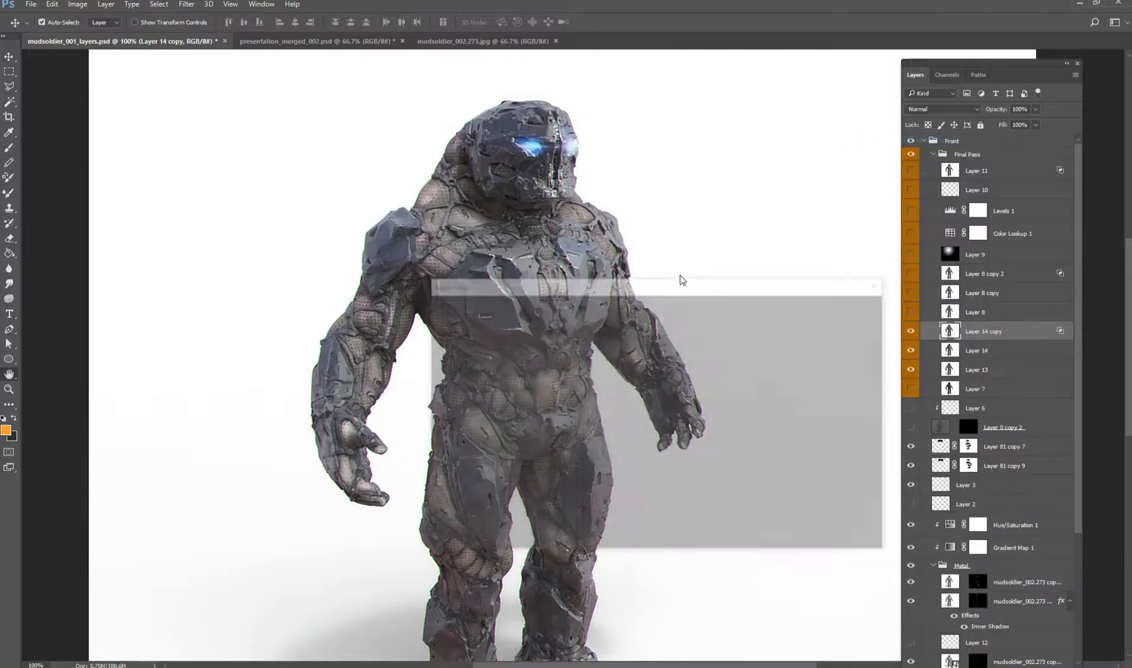
pyautogui.moveTo(651, 282); pyautogui.dragTo(782, 171)
pyautogui.click(778, 261)
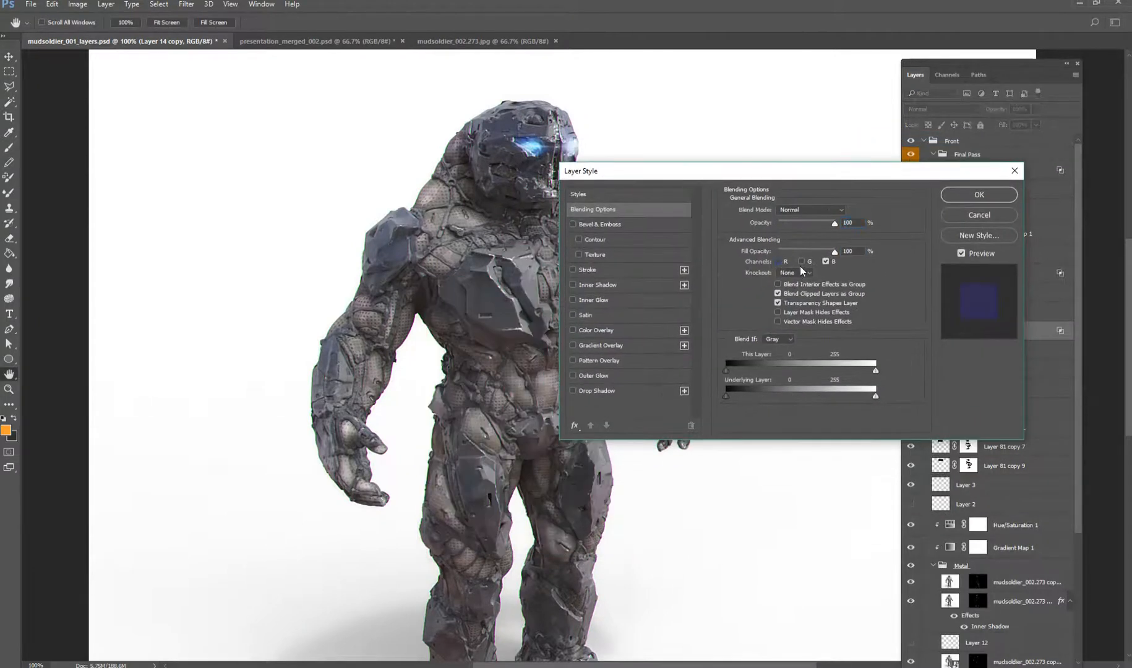
pyautogui.click(801, 261)
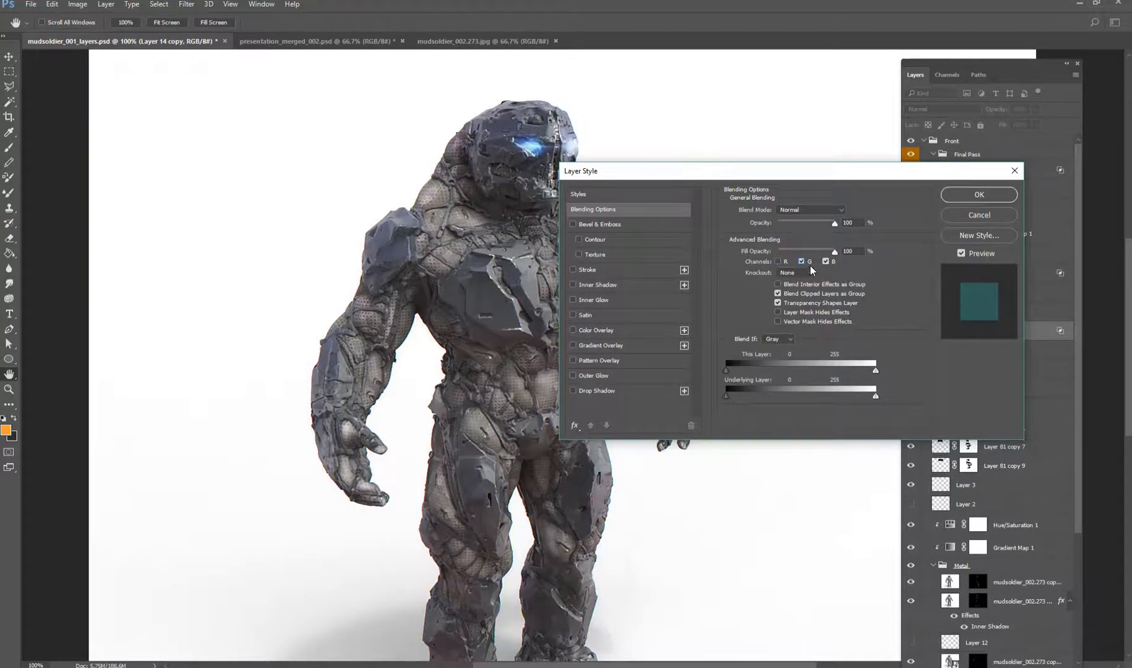
pyautogui.click(802, 261)
pyautogui.click(825, 261)
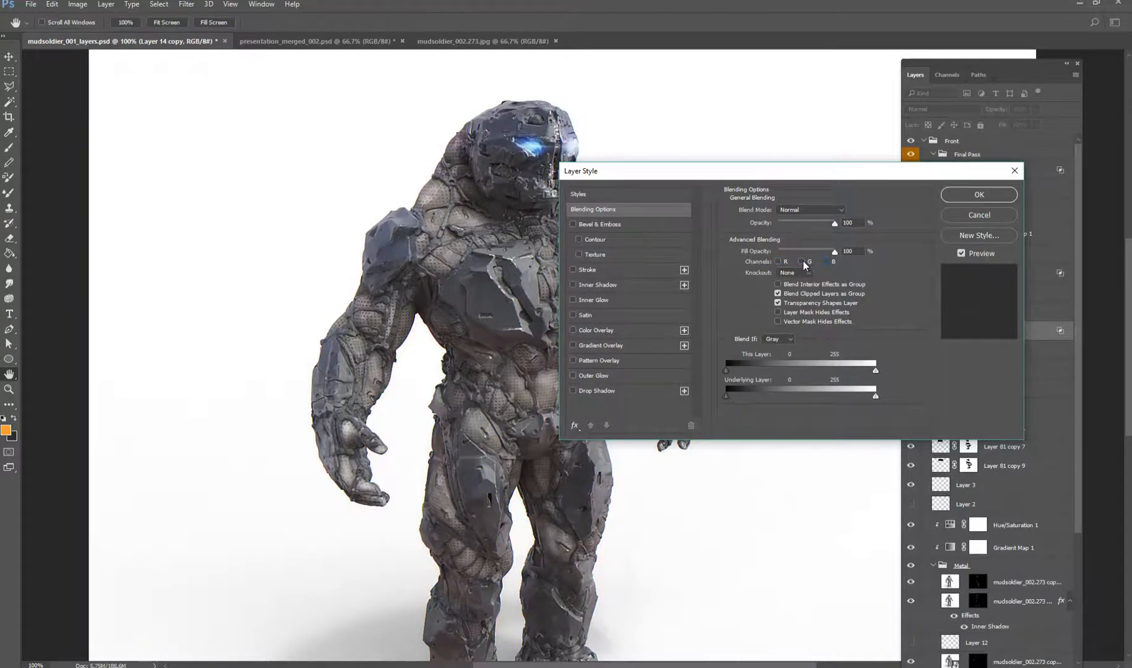
pyautogui.click(802, 261)
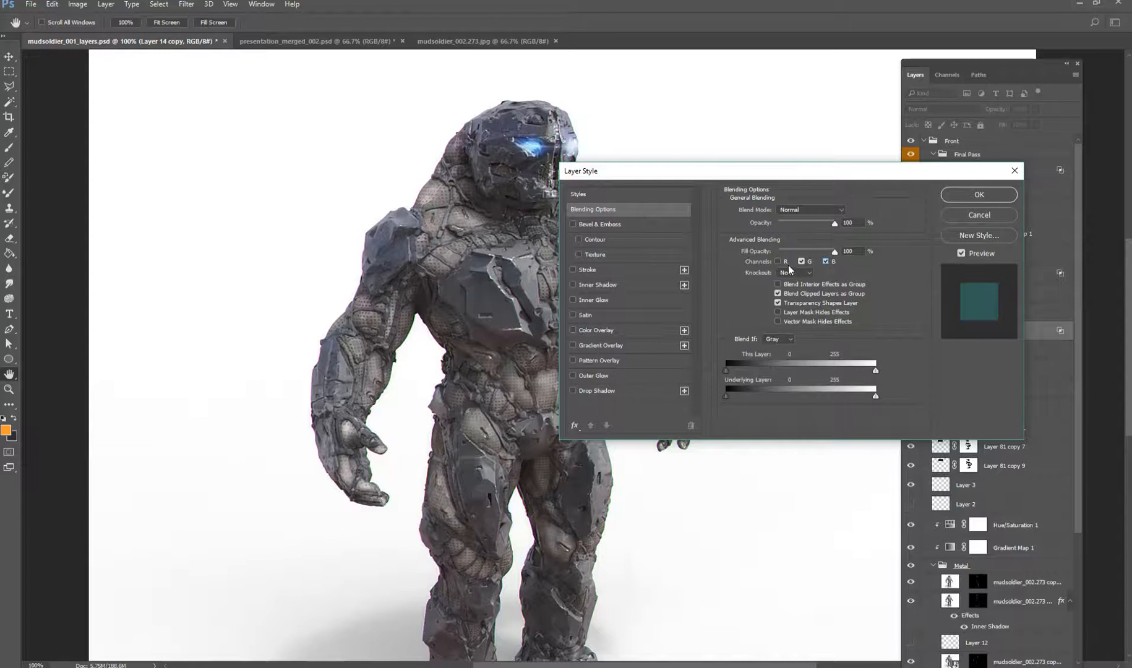
pyautogui.click(1002, 197)
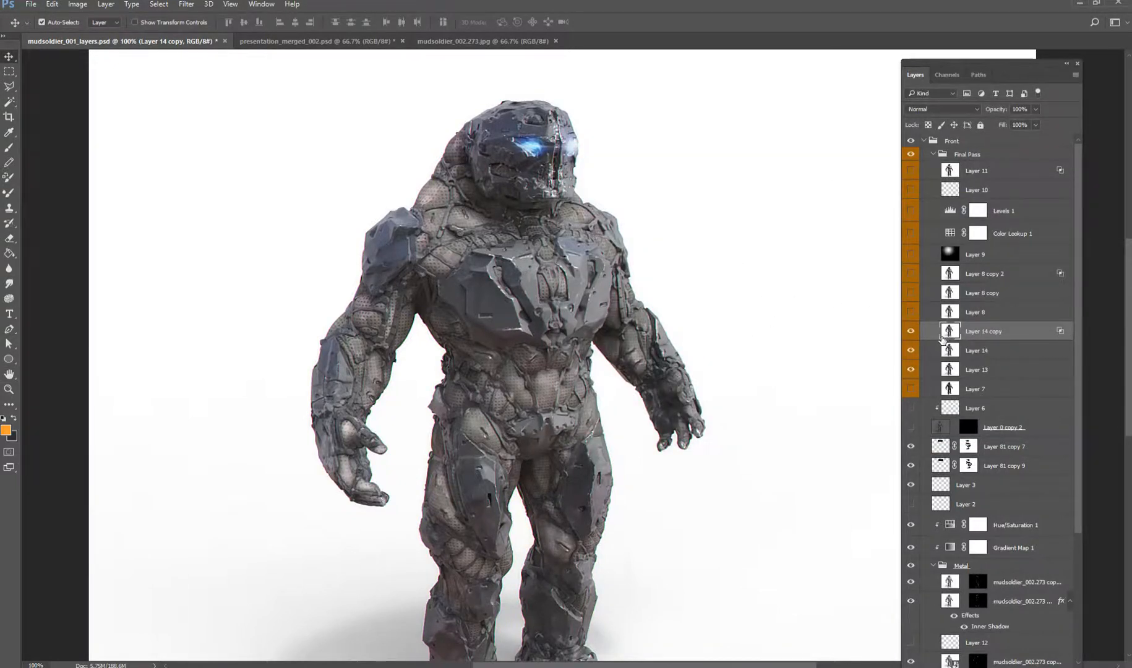
# Make Layer 9 in Final Pass visible and preview its gradient in Normal blend mode at 42% opacity.
pyautogui.click(950, 241)
pyautogui.click(950, 255)
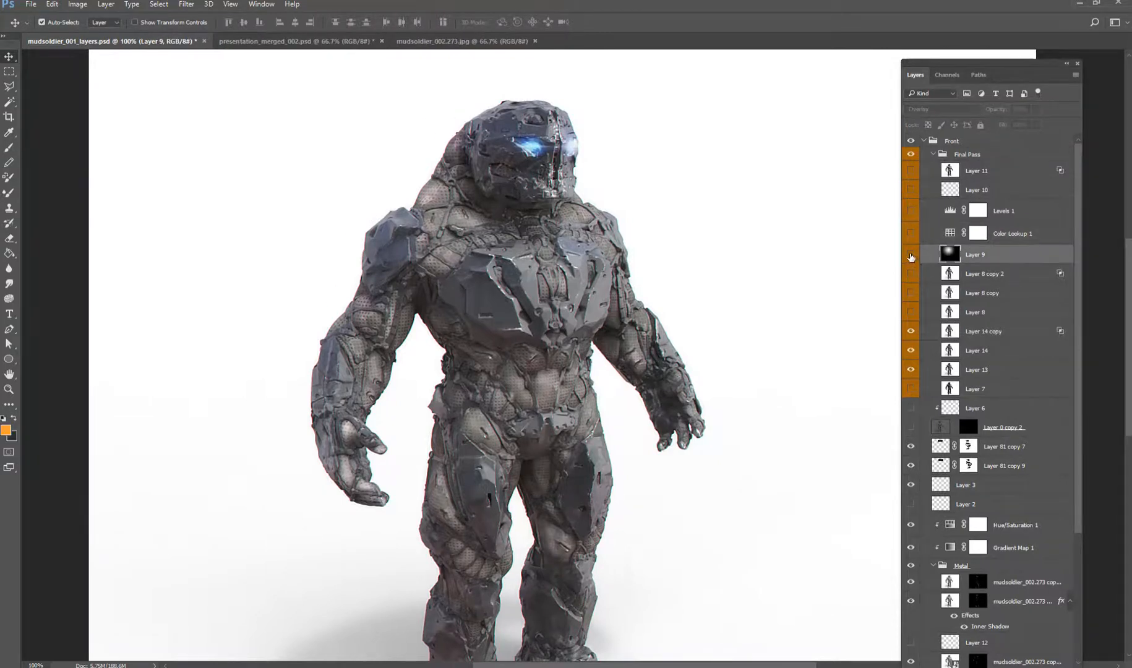
pyautogui.click(910, 254)
pyautogui.click(942, 109)
pyautogui.click(940, 115)
pyautogui.moveTo(1035, 109)
pyautogui.mouseDown()
pyautogui.moveTo(1092, 131)
pyautogui.moveTo(1041, 125)
pyautogui.mouseUp()
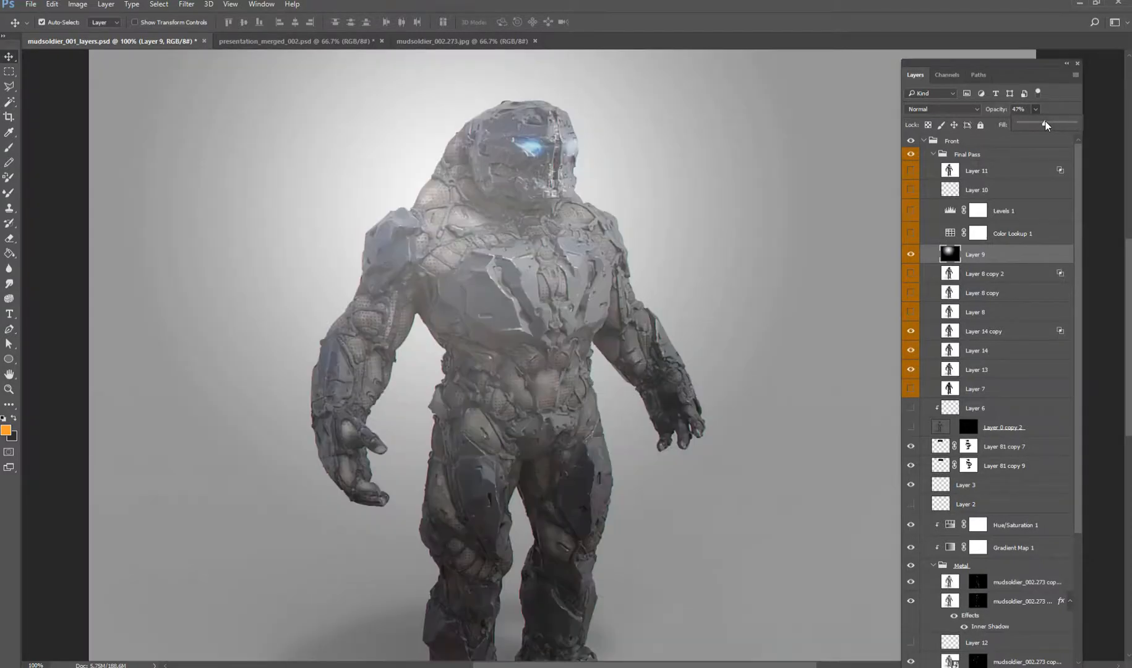
# Set Layer 9 to Overlay at 20% opacity and compare the image with the layer hidden and shown.
pyautogui.click(943, 110)
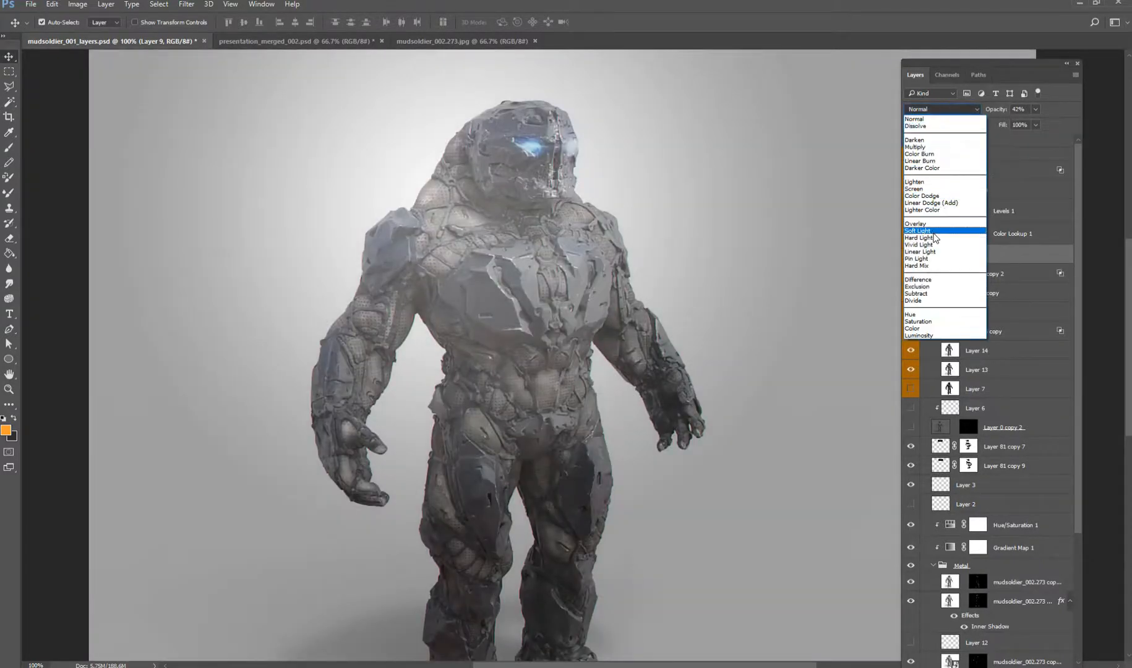
pyautogui.click(930, 224)
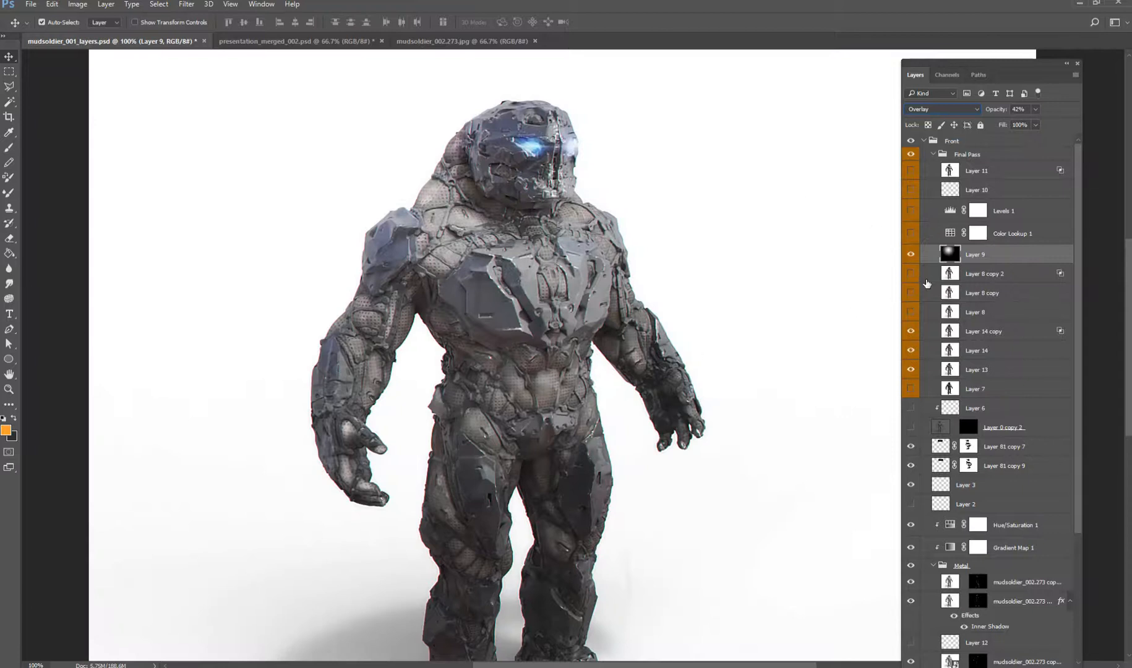
pyautogui.hotkey('ctrl', '-')
pyautogui.moveTo(1035, 109); pyautogui.dragTo(1023, 126)
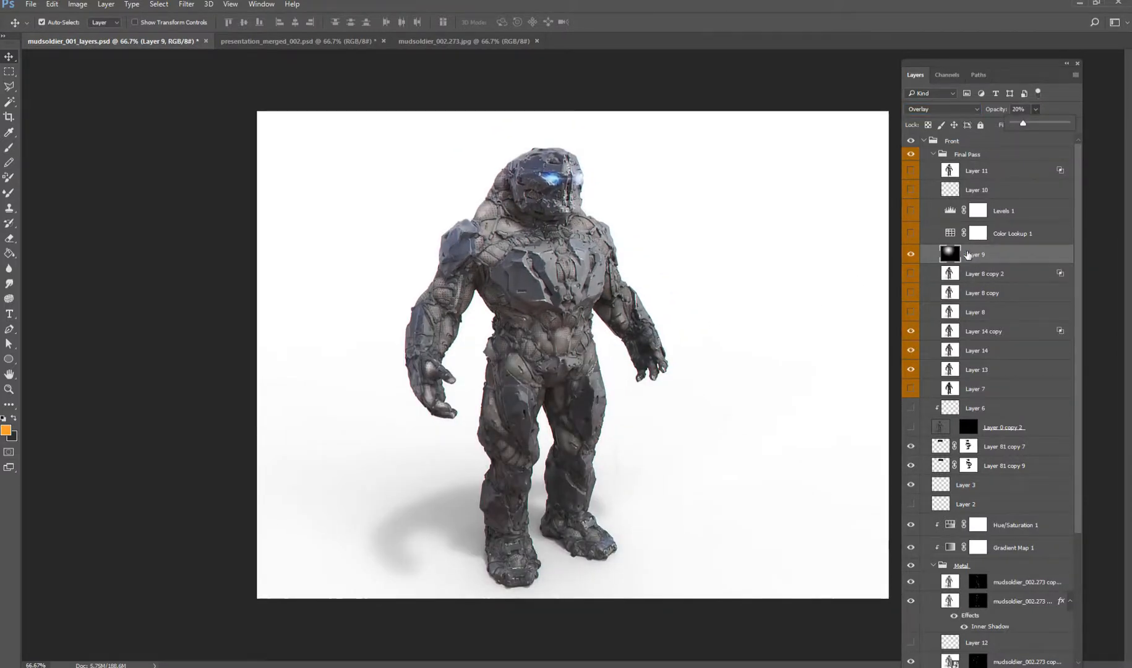
pyautogui.click(922, 261)
pyautogui.click(910, 254)
pyautogui.click(910, 255)
# Make the Color Lookup 1 and Levels 1 adjustments visible and review their settings.
pyautogui.click(910, 233)
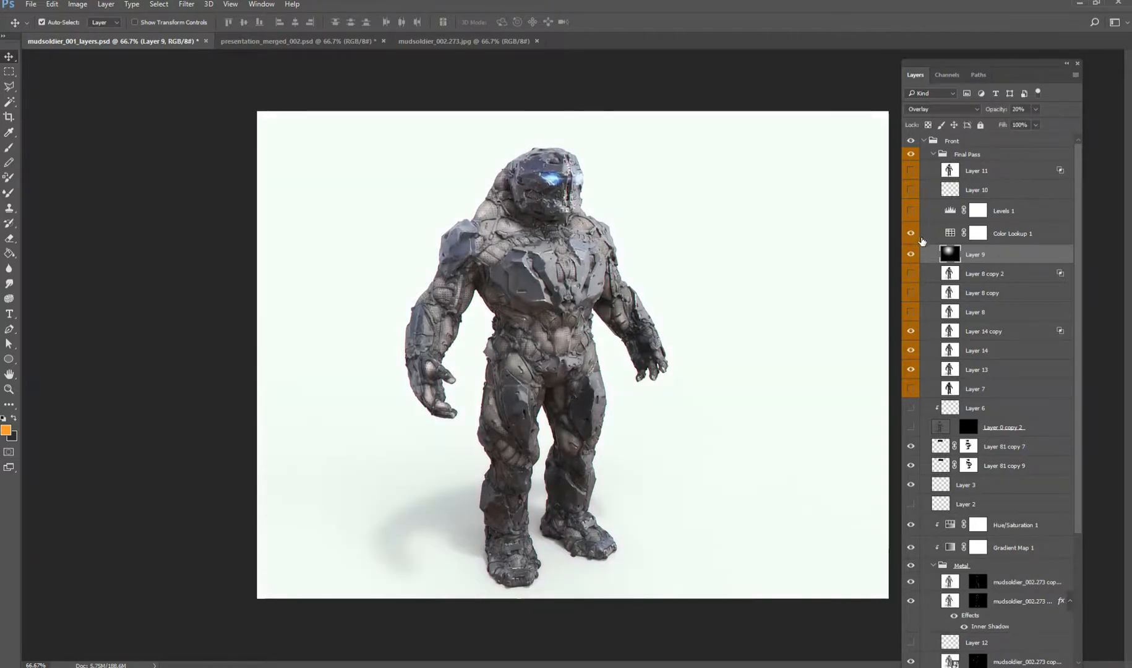
pyautogui.doubleClick(950, 233)
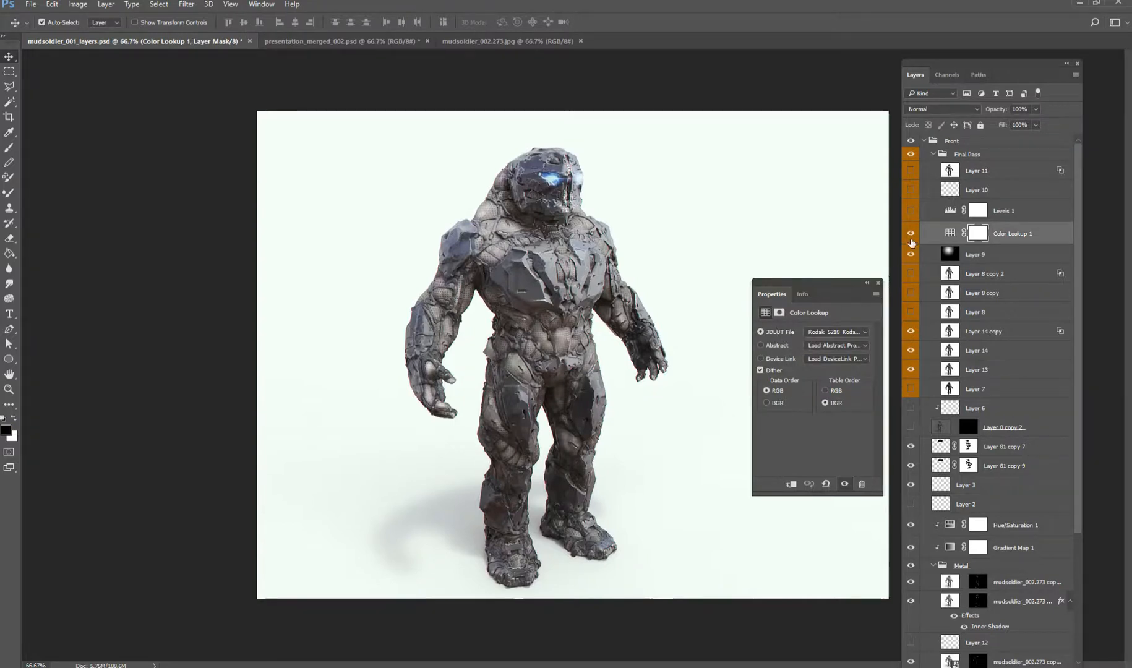
pyautogui.click(911, 213)
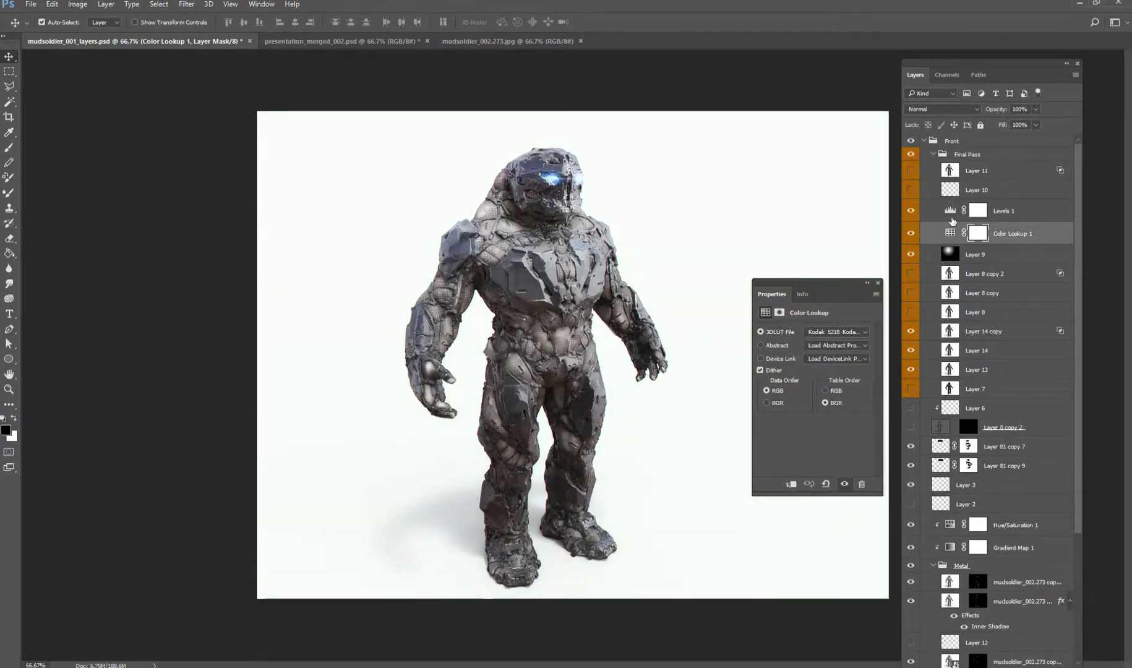
pyautogui.click(1005, 212)
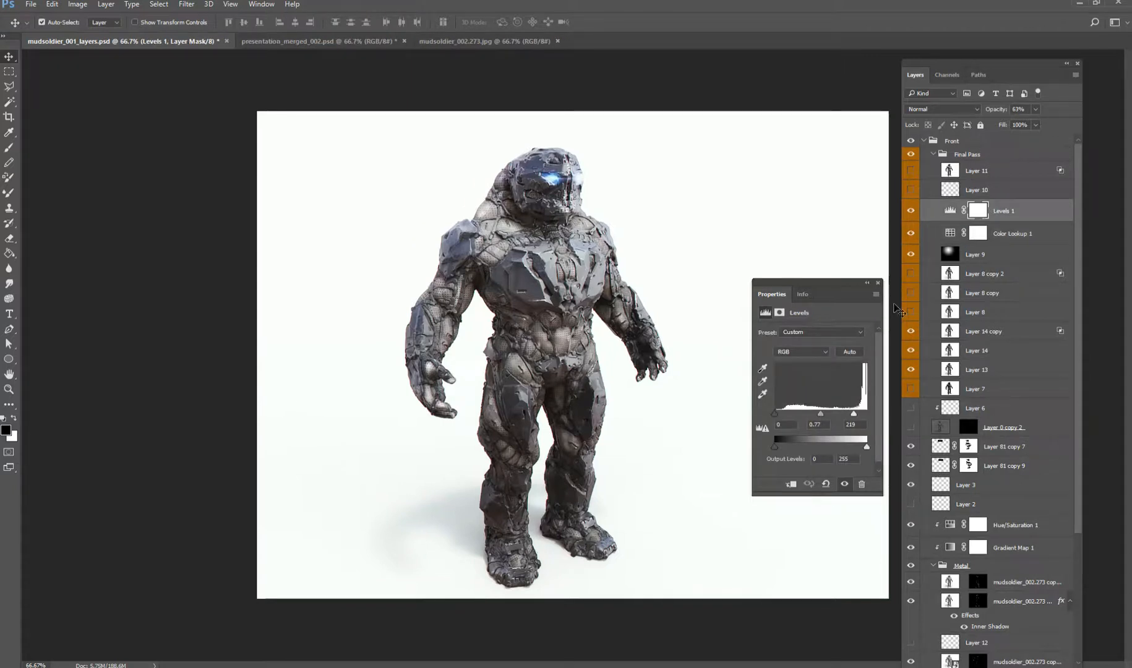
pyautogui.click(877, 282)
# Set Layer 9's opacity to about 17%.
pyautogui.click(986, 255)
pyautogui.click(1035, 109)
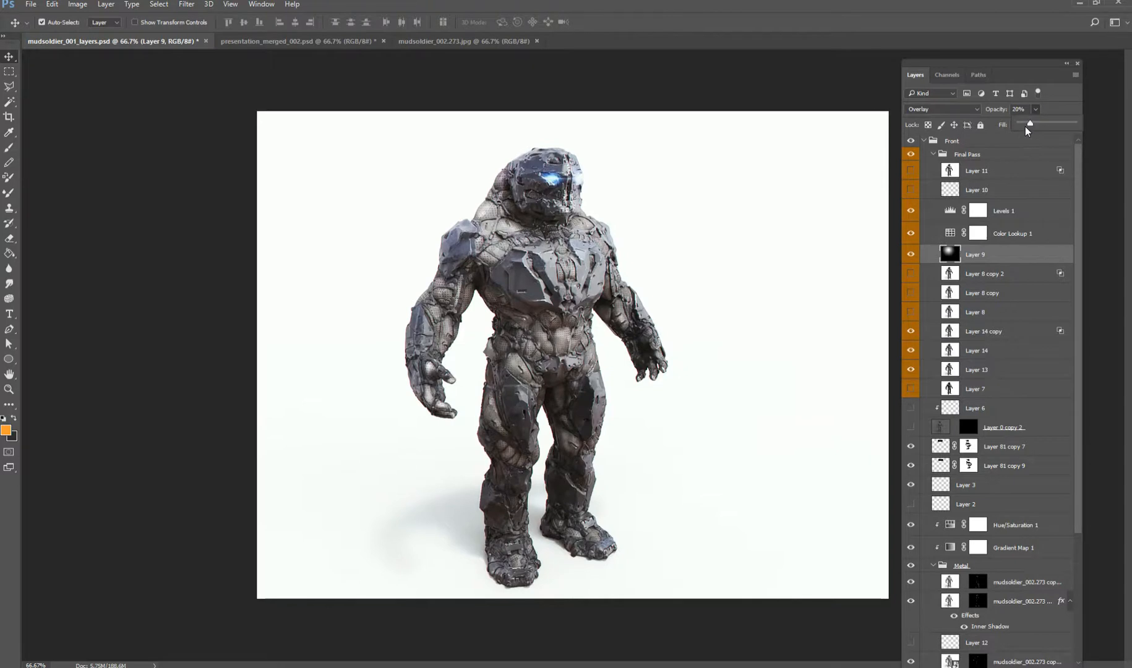
pyautogui.moveTo(1019, 125); pyautogui.dragTo(1026, 124)
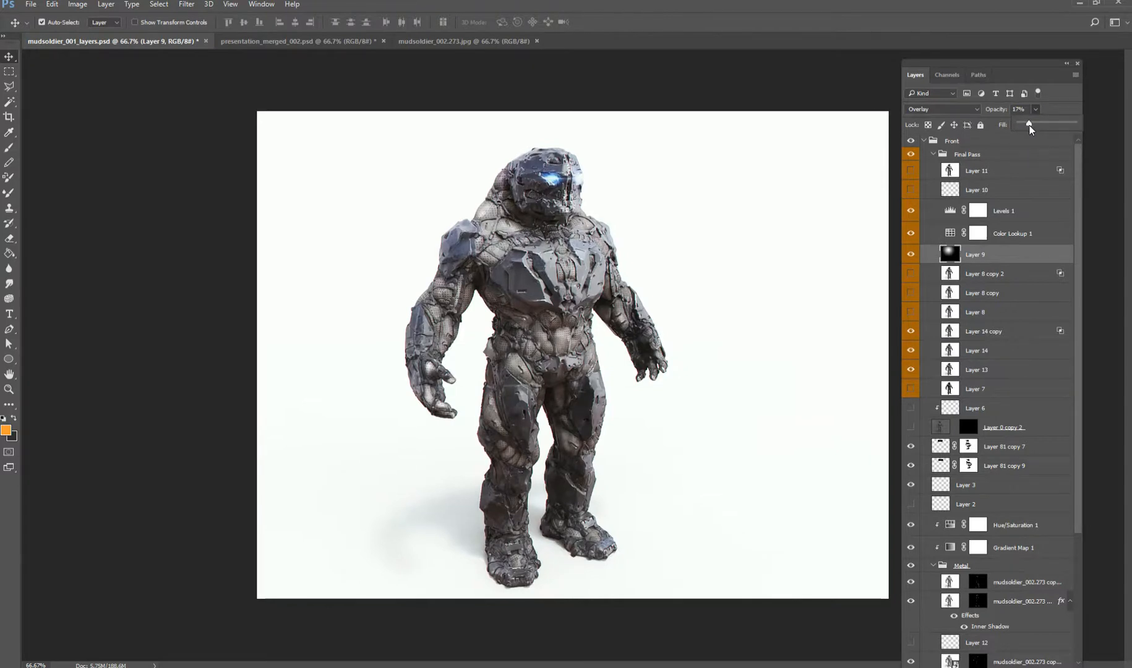
# Show Layer 10 and switch its blend mode from Overlay to Normal to examine its painted color.
pyautogui.click(983, 189)
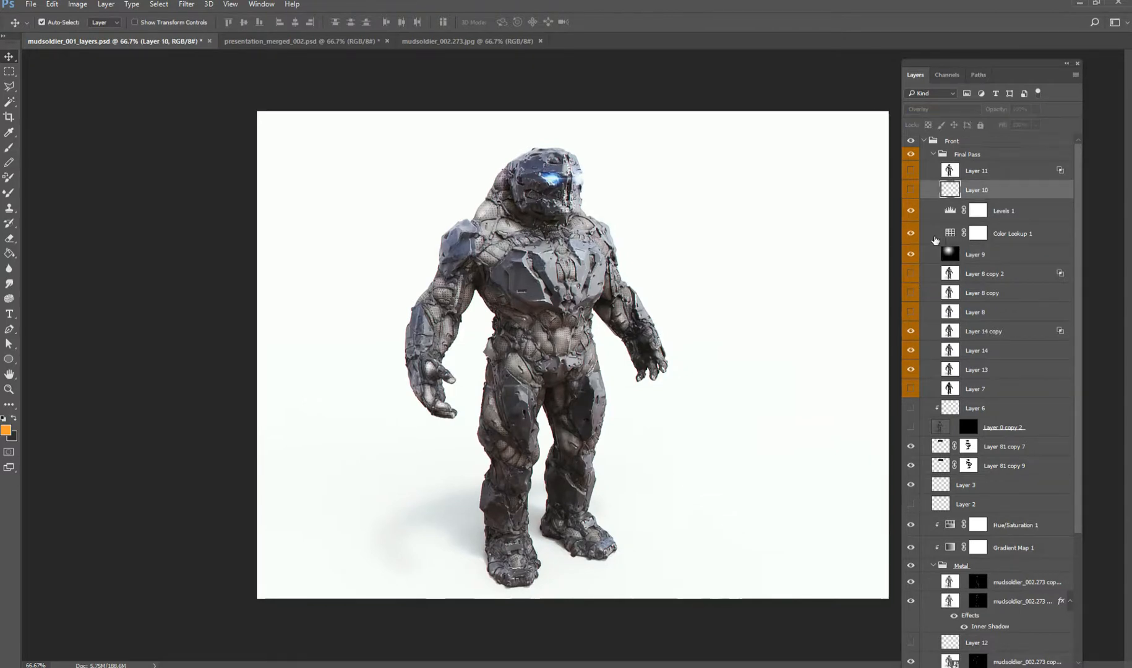
pyautogui.click(911, 191)
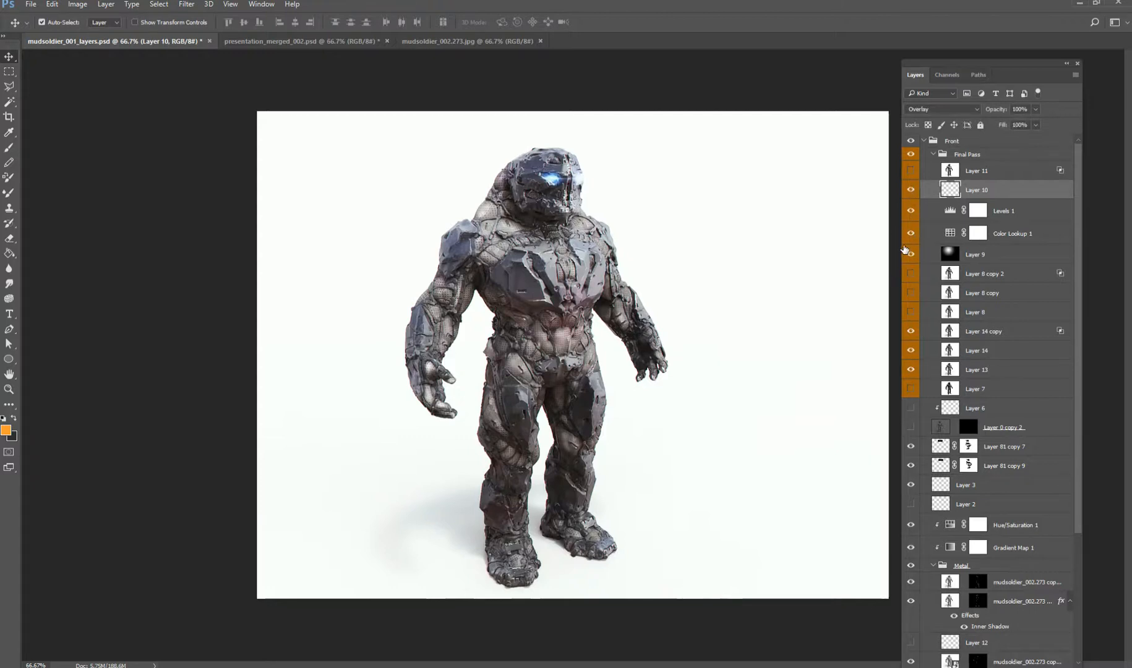
pyautogui.click(937, 113)
pyautogui.click(935, 118)
# Set the foreground color to magenta and create a new empty layer directly above Layer 10.
pyautogui.click(6, 431)
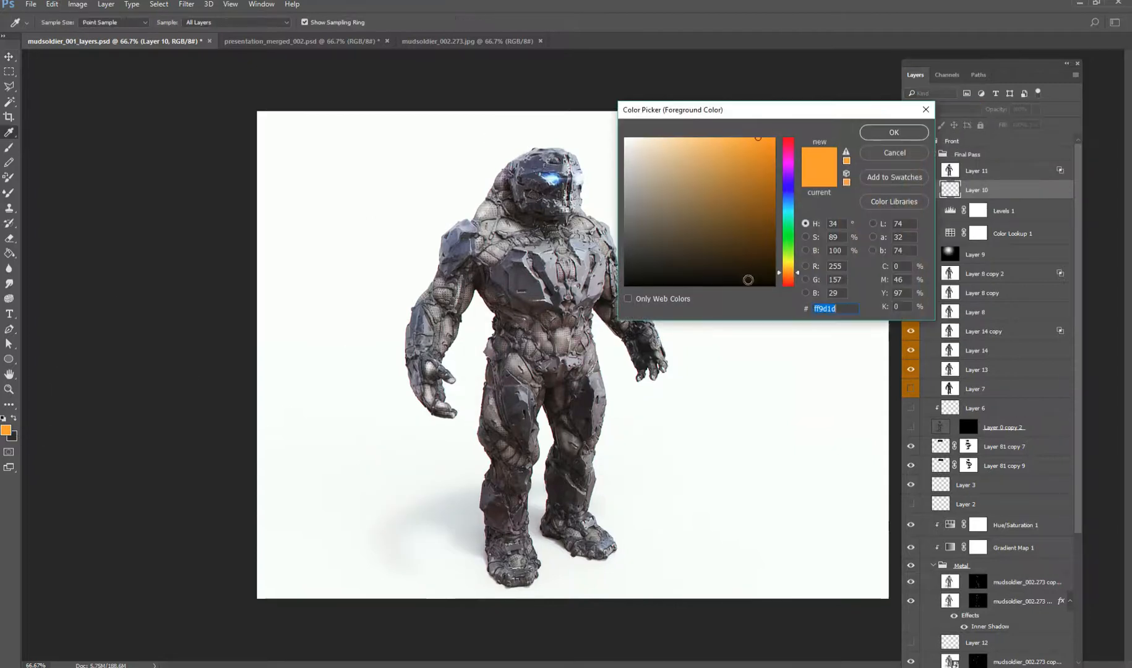
pyautogui.click(788, 162)
pyautogui.click(876, 132)
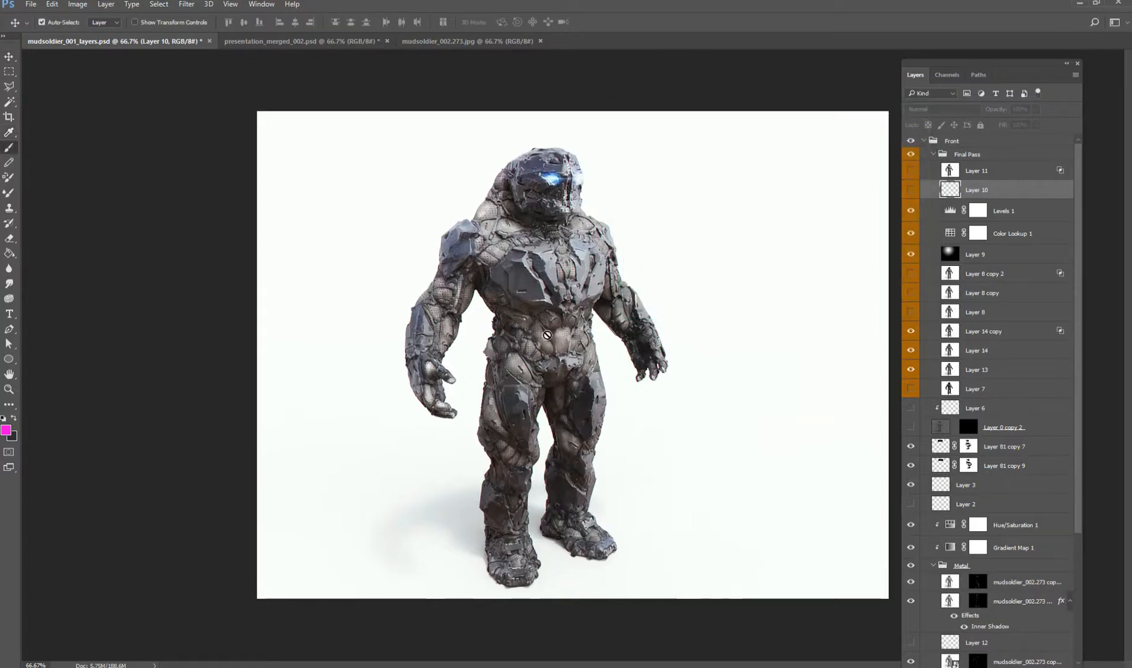
pyautogui.hotkey('ctrl', 'shift', 'alt', 'n')
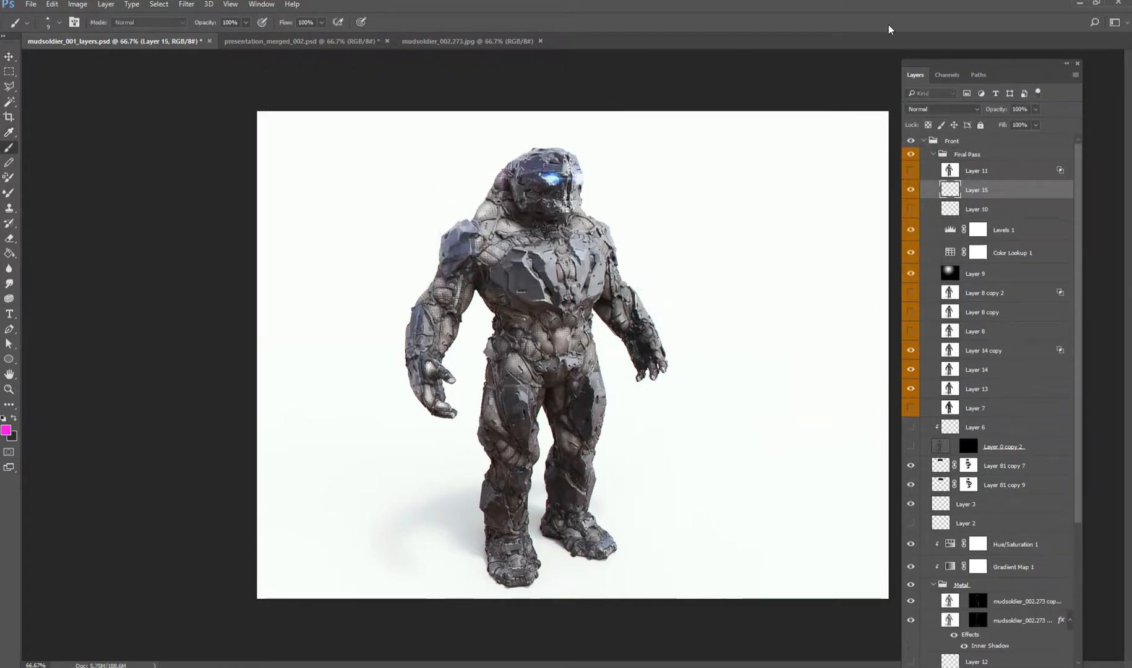
# Enlarge the brush to 300 pixels and paint loose magenta strokes over the soldier's torso and upper legs on the new layer.
pyautogui.press(']')
pyautogui.press(']')
pyautogui.press(']')
pyautogui.press(']')
pyautogui.press(']')
pyautogui.press(']')
pyautogui.press(']')
pyautogui.press(']')
pyautogui.press(']')
pyautogui.press(']')
pyautogui.moveTo(557, 290)
pyautogui.mouseDown()
pyautogui.moveTo(545, 278)
pyautogui.moveTo(408, 432)
pyautogui.moveTo(556, 402)
pyautogui.mouseUp()
# Soften the magenta paint on Layer 15 using Gaussian Blur with a radius of 187.7 pixels.
pyautogui.hotkey('ctrl', 'alt', 'f')
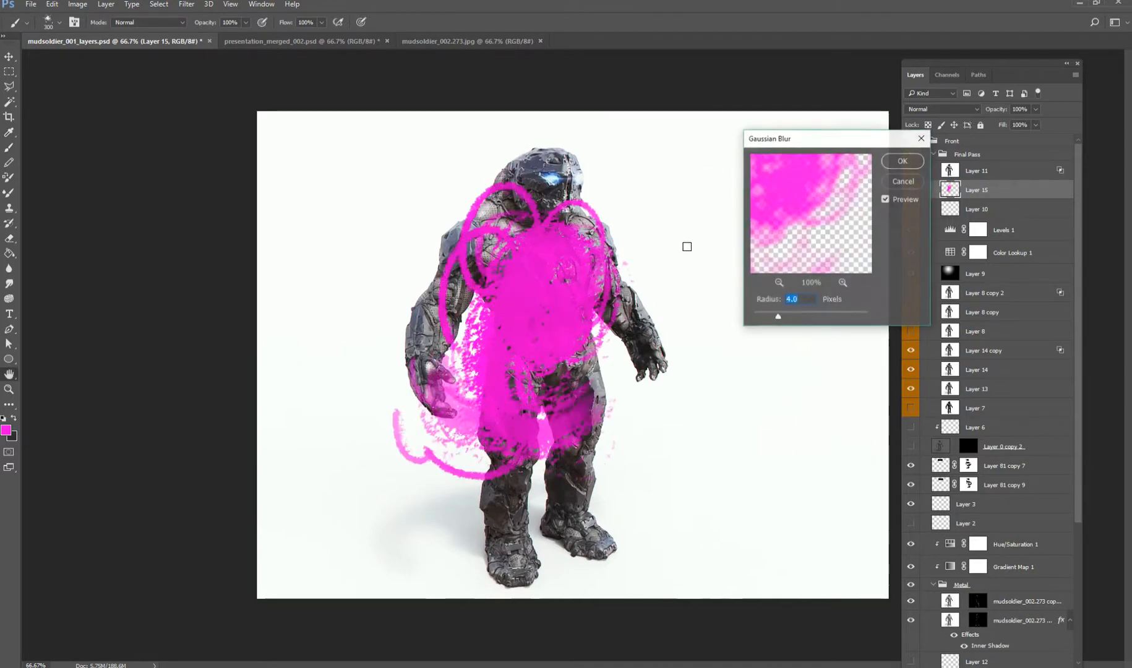
pyautogui.click(846, 316)
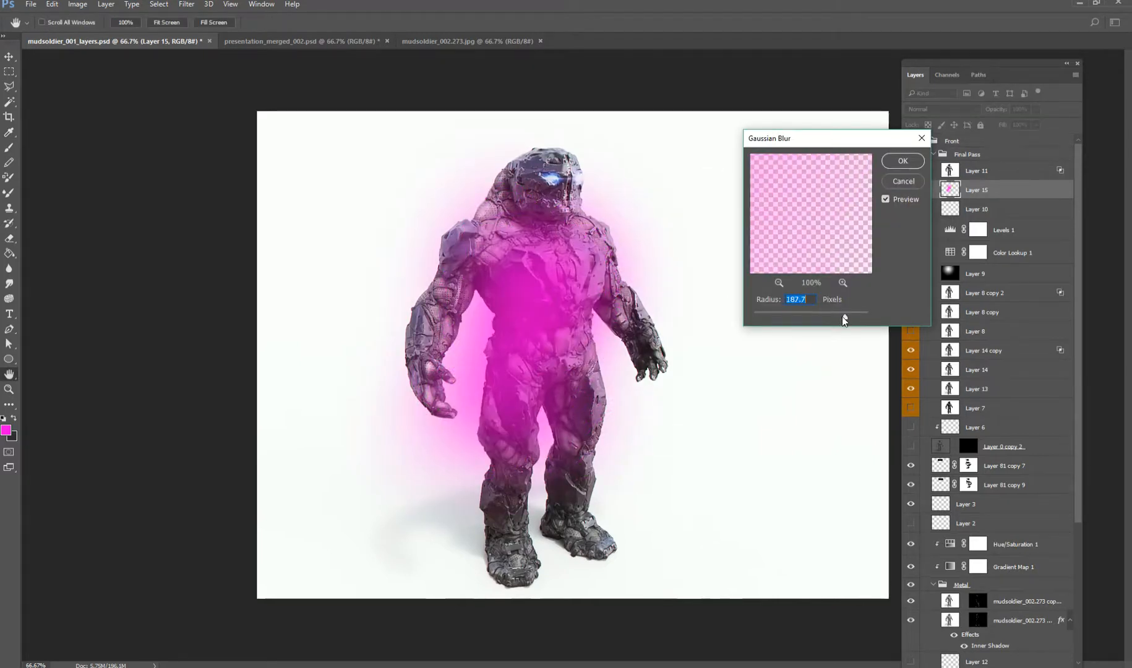
pyautogui.click(903, 161)
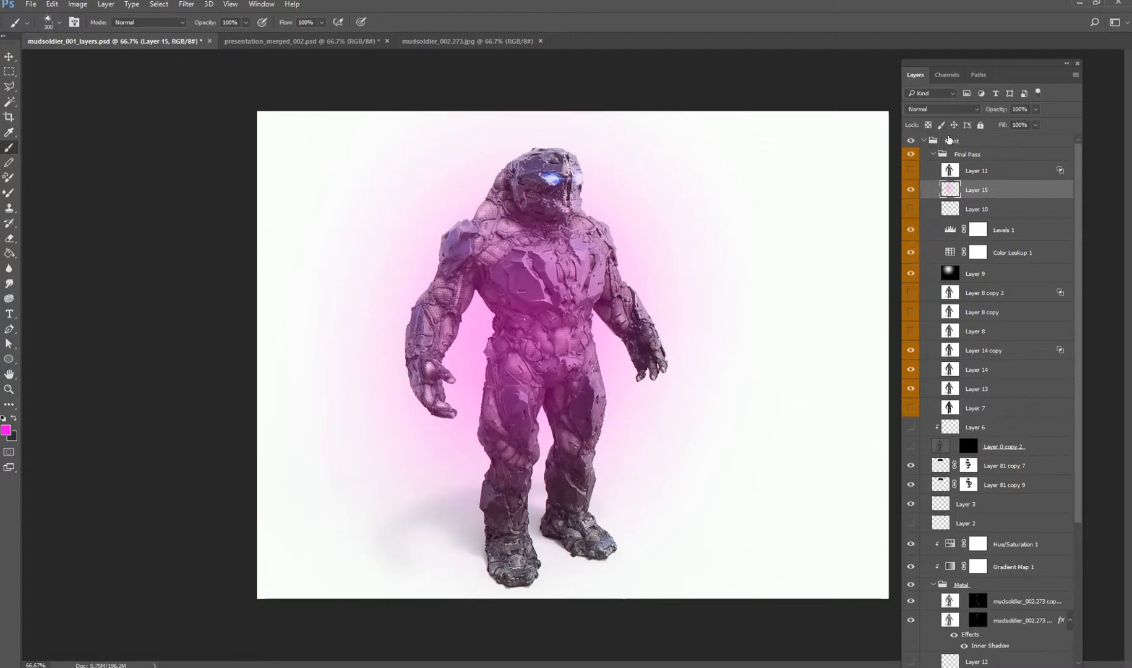
# Set Layer 15 to Overlay at 15% opacity and check its effect on the soldier.
pyautogui.click(957, 213)
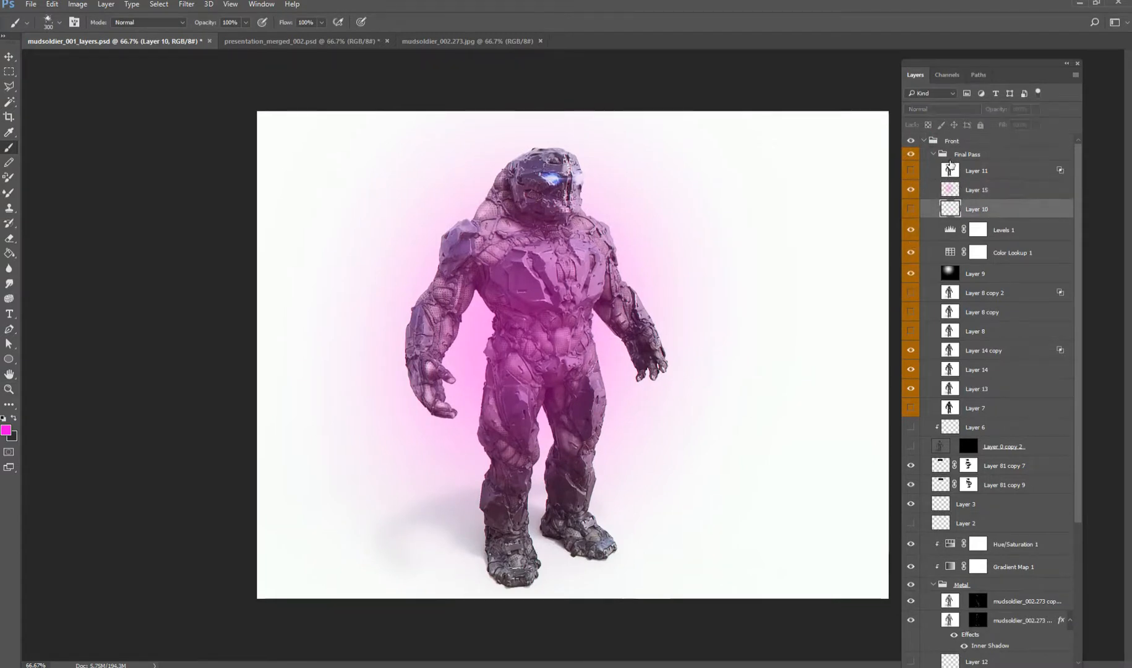
pyautogui.click(955, 192)
pyautogui.click(941, 109)
pyautogui.click(927, 225)
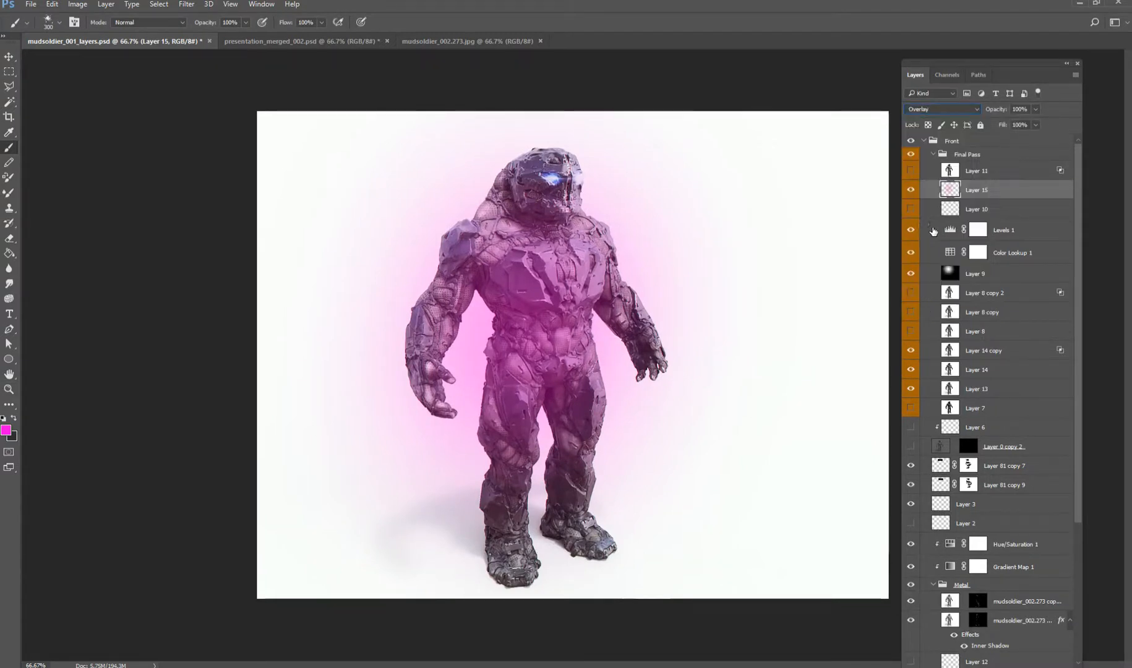
pyautogui.moveTo(1037, 113); pyautogui.dragTo(997, 126)
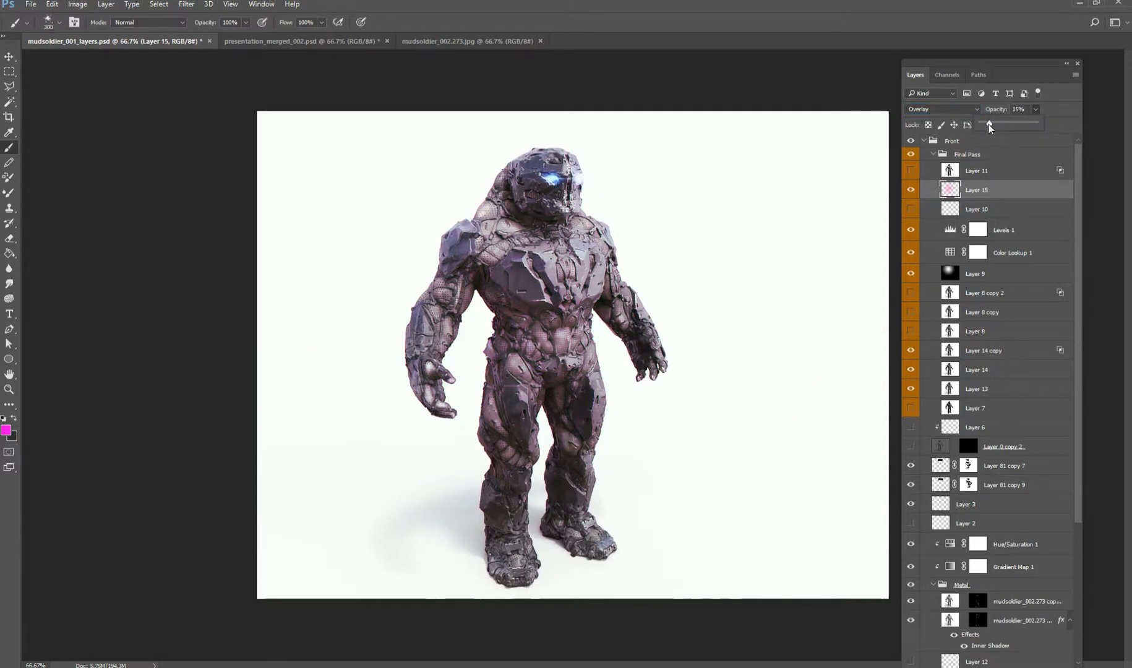
pyautogui.click(913, 194)
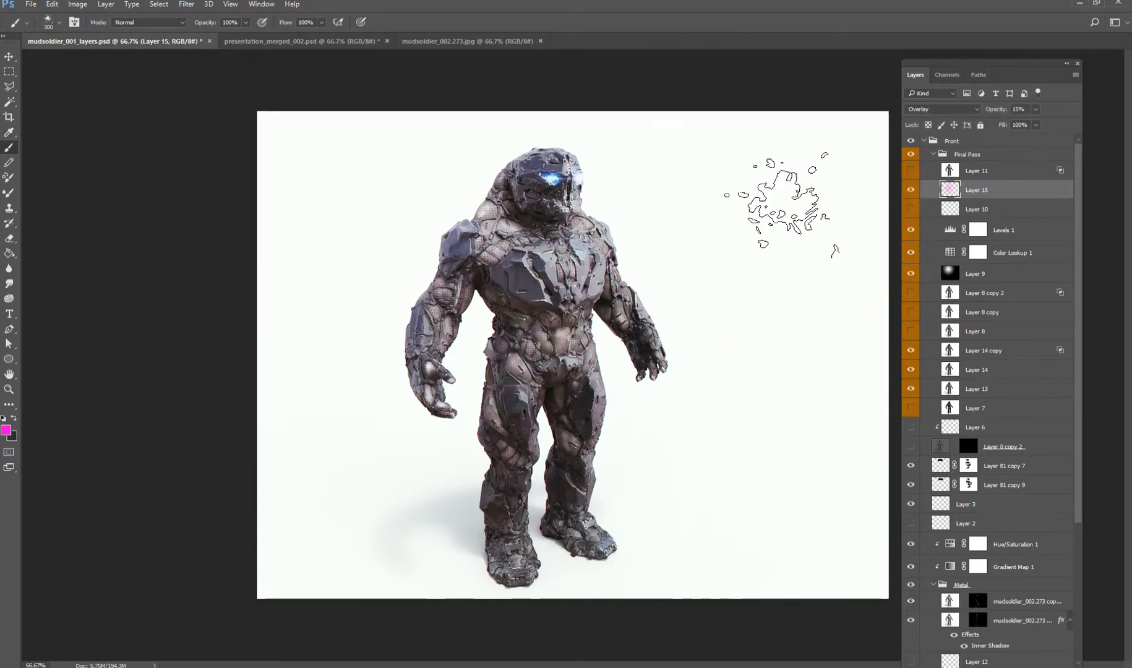
# Review the layer stack and delete the hidden Layer 10 from the Final Pass group.
pyautogui.press('v')
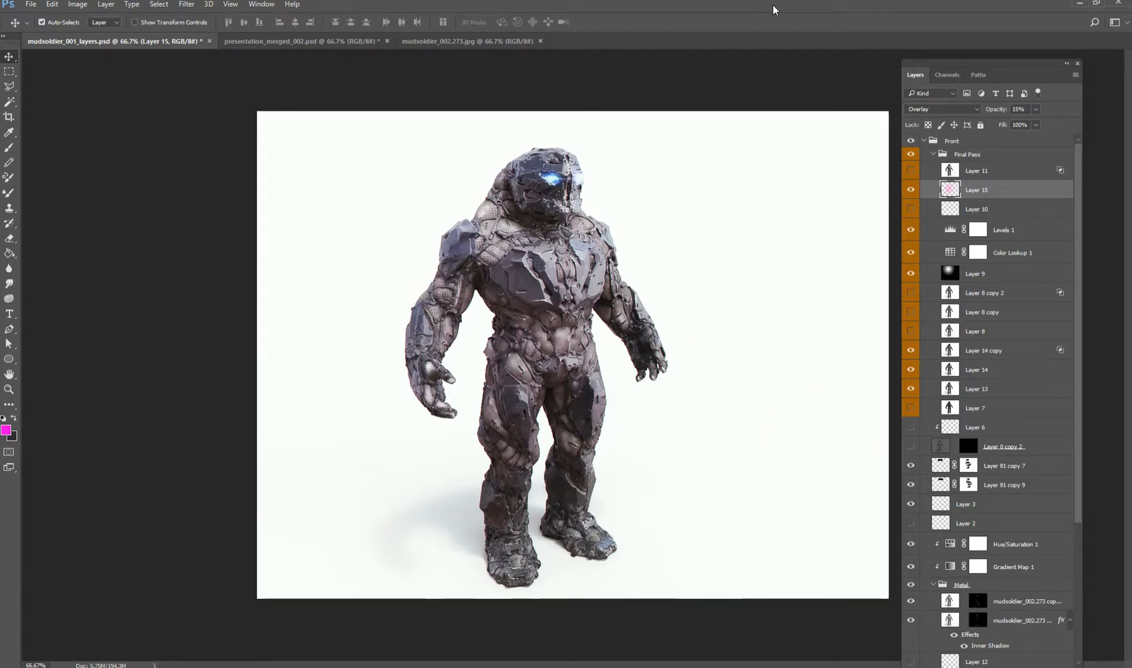
pyautogui.moveTo(1084, 230); pyautogui.dragTo(1074, 420)
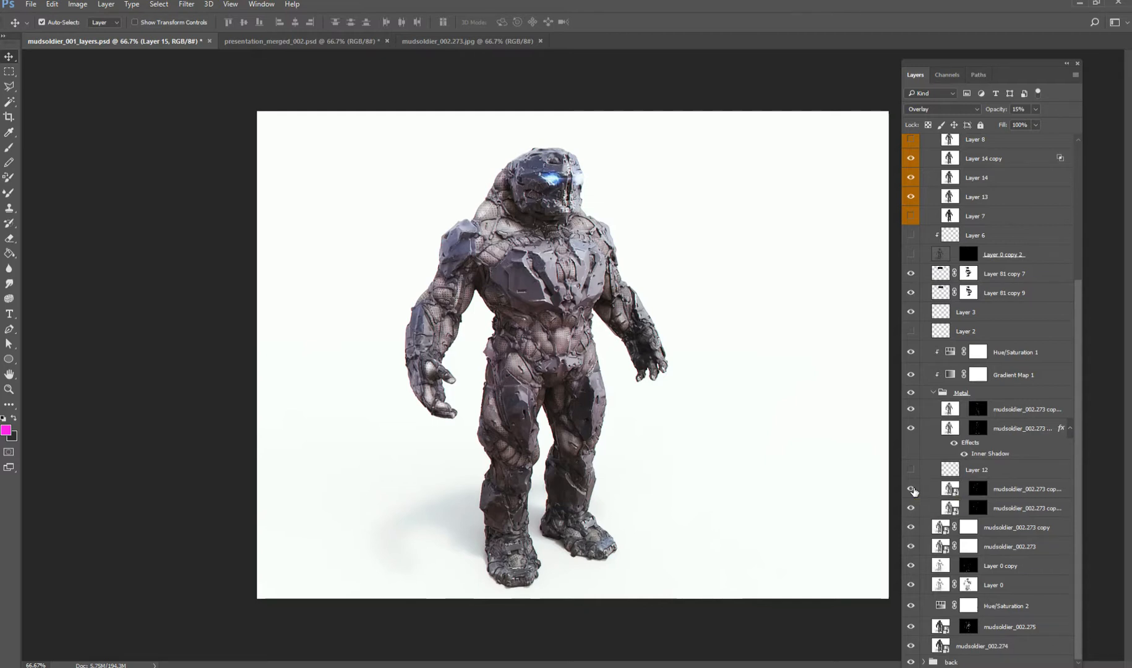
pyautogui.moveTo(1080, 312); pyautogui.dragTo(1077, 167)
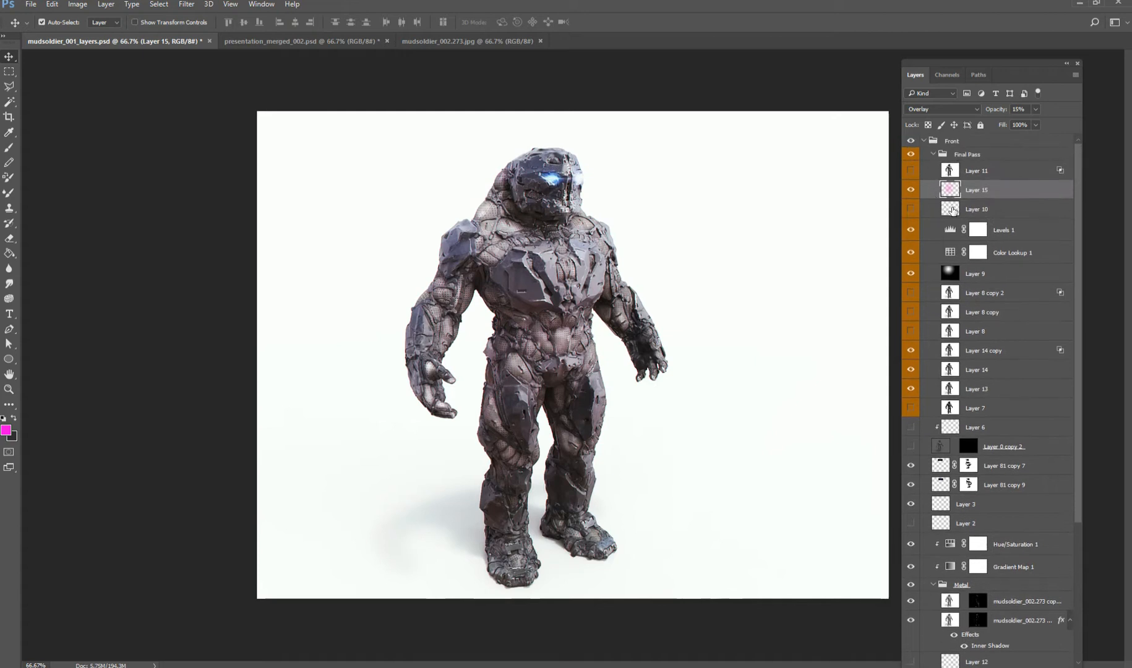
pyautogui.click(953, 210)
pyautogui.press('Delete')
# Delete the unused Layer 8 copy 2, Layer 8 copy, Layer 8, Layer 7 and Layer 11, and select Layer 14 copy.
pyautogui.click(953, 273)
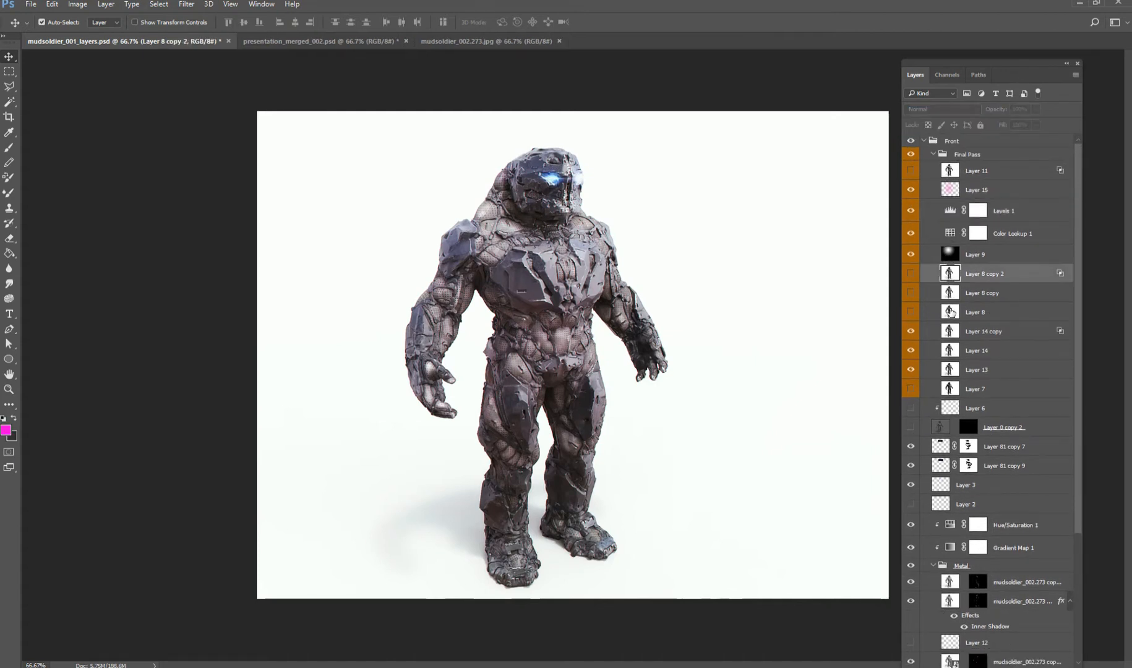
pyautogui.press('Delete')
pyautogui.press('Delete')
pyautogui.press('Delete')
pyautogui.click(967, 331)
pyautogui.press('Delete')
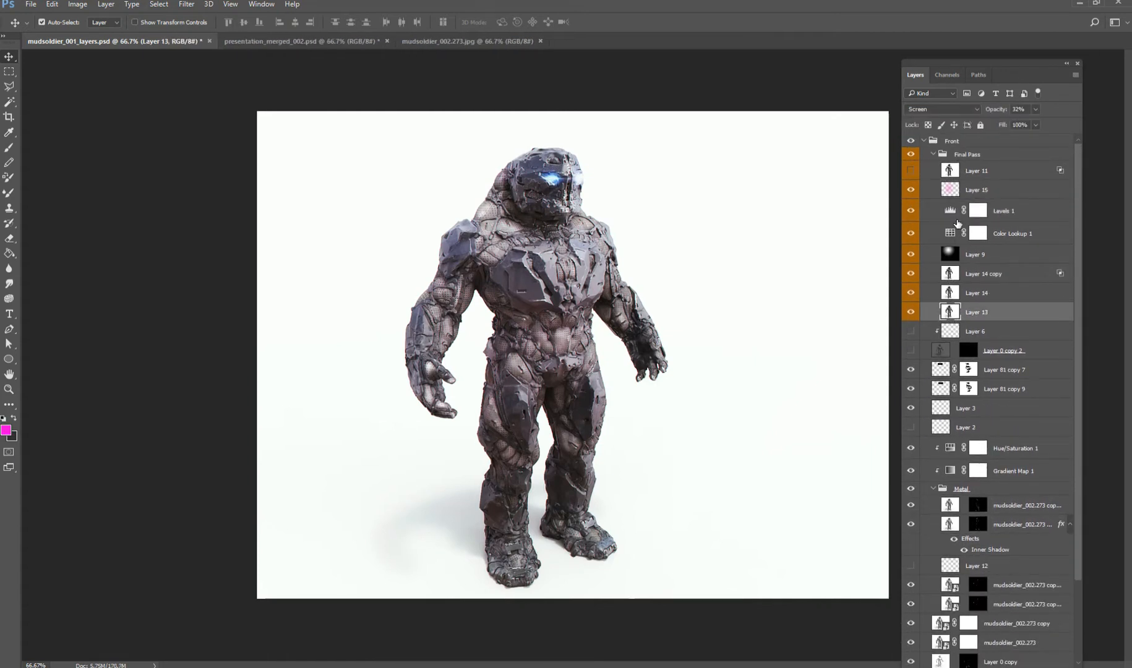
pyautogui.click(1010, 176)
pyautogui.press('Delete')
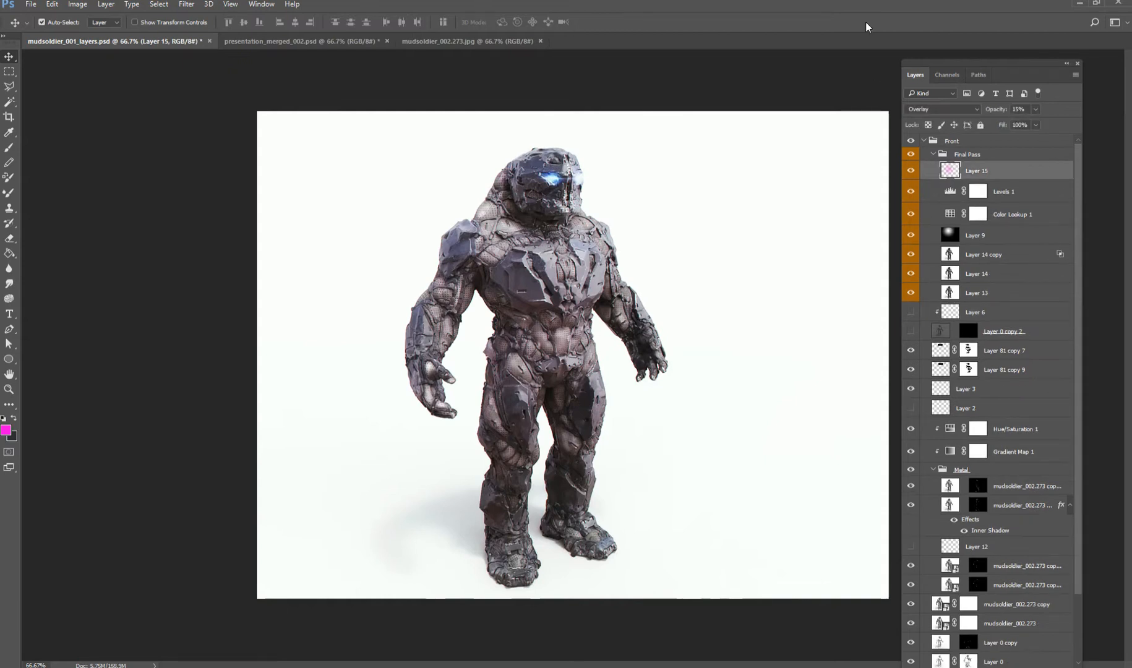
pyautogui.click(965, 254)
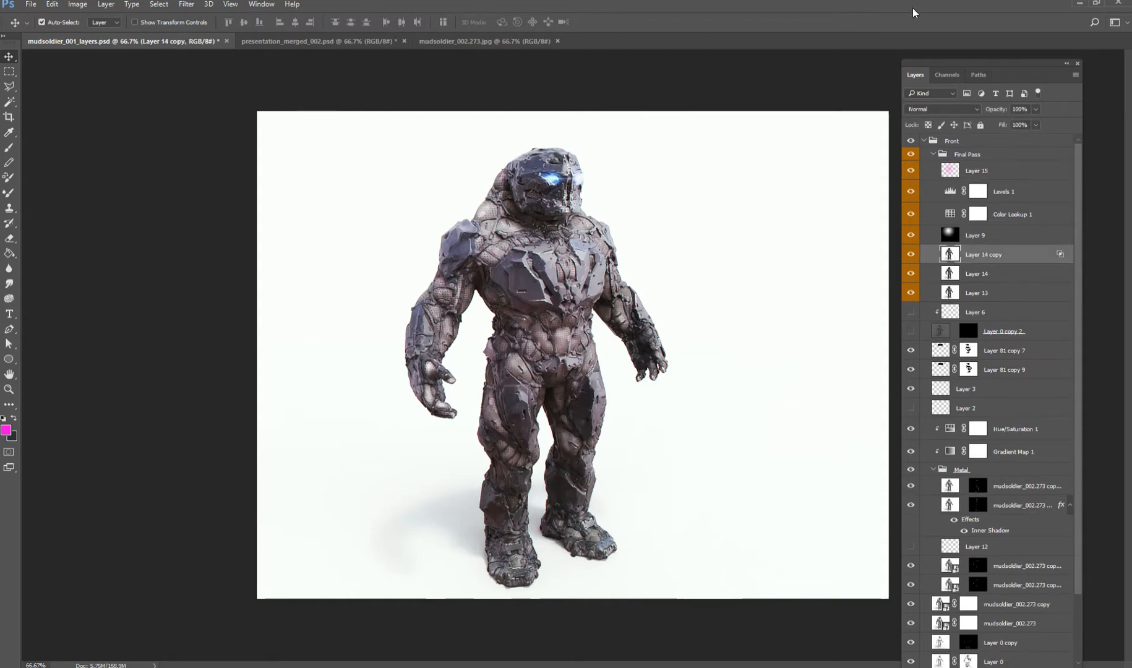